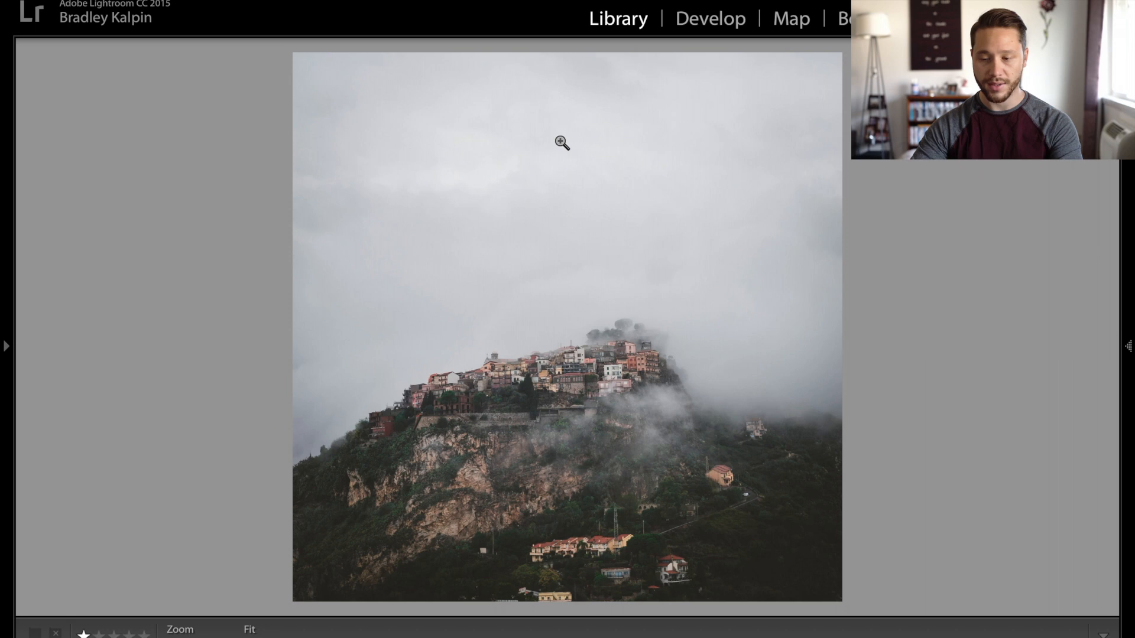
Check the photo info overlay and compare the edited hilltop village photo with the unedited version beside it in the library
key(i)
key(i)
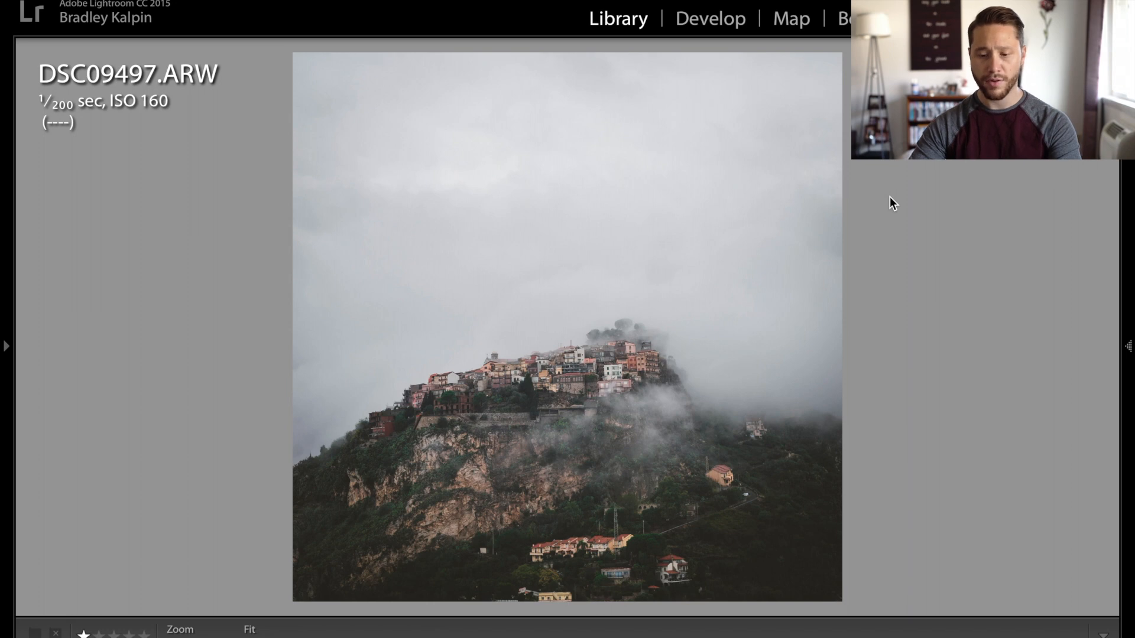
key(i)
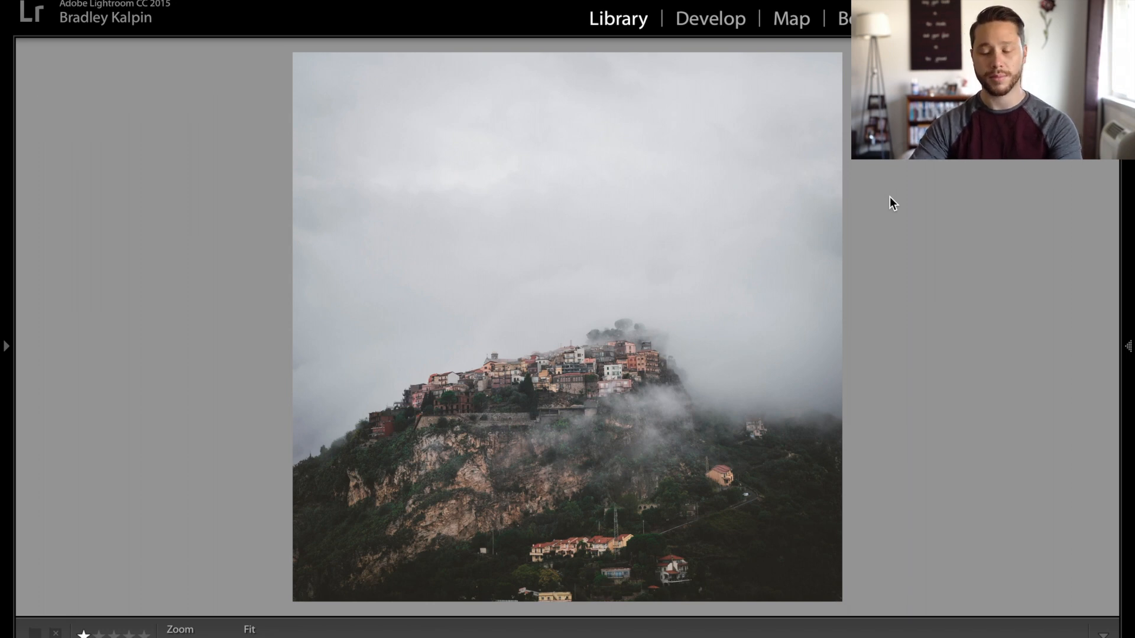
key(Right)
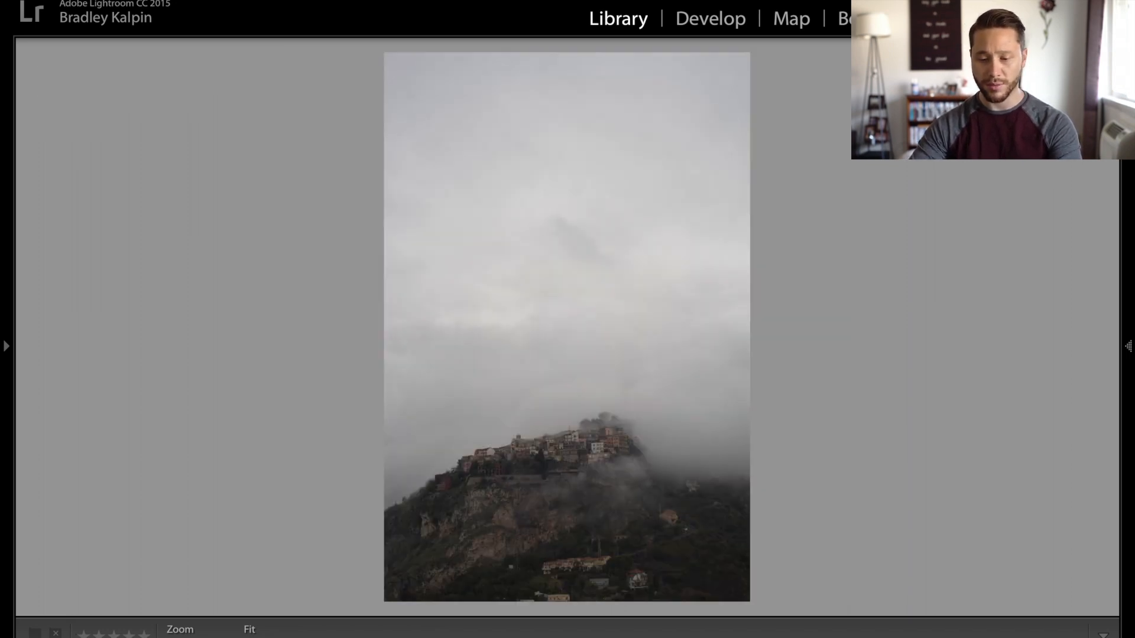
key(Left)
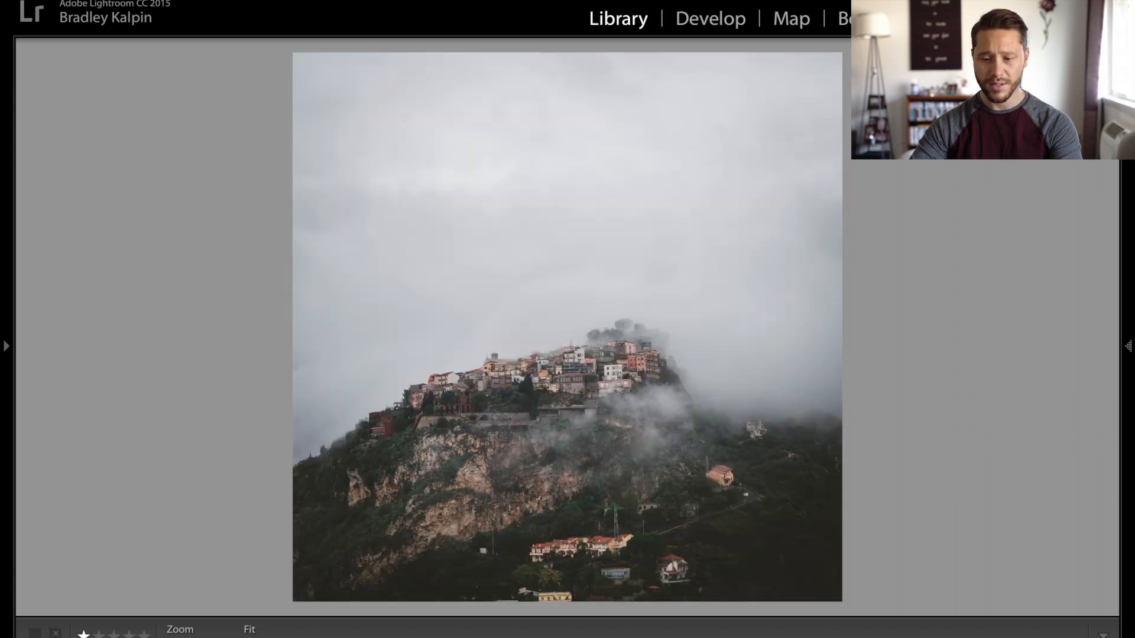
key(Right)
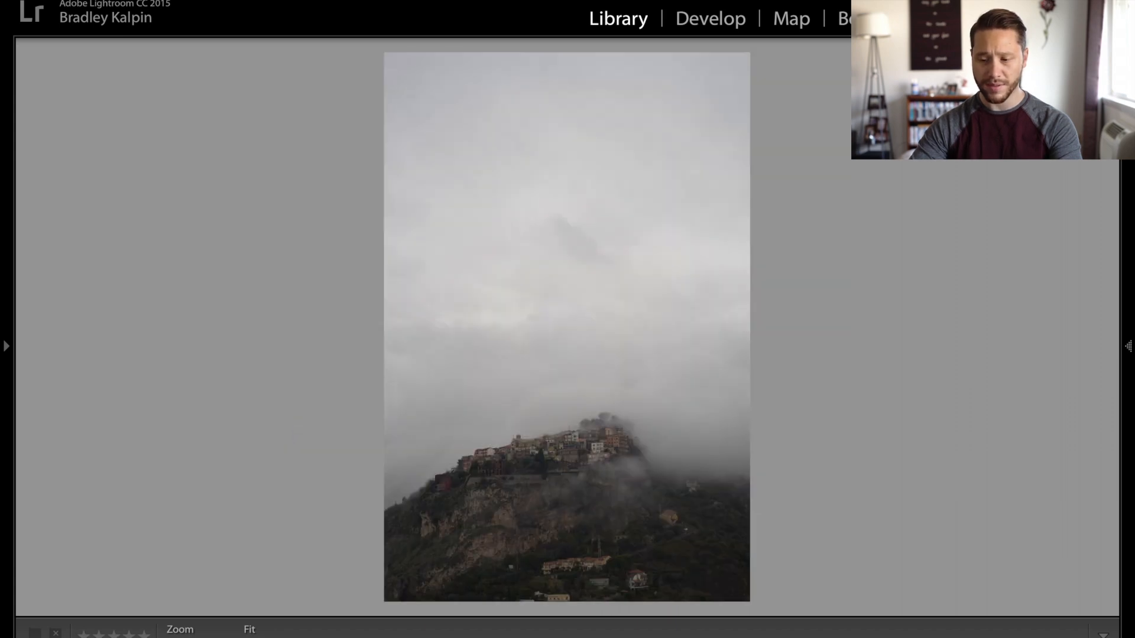
Crop the unedited photo to a 1 x 1 aspect ratio in Develop, keeping the lower part with the hilltop village
key(d)
click(915, 217)
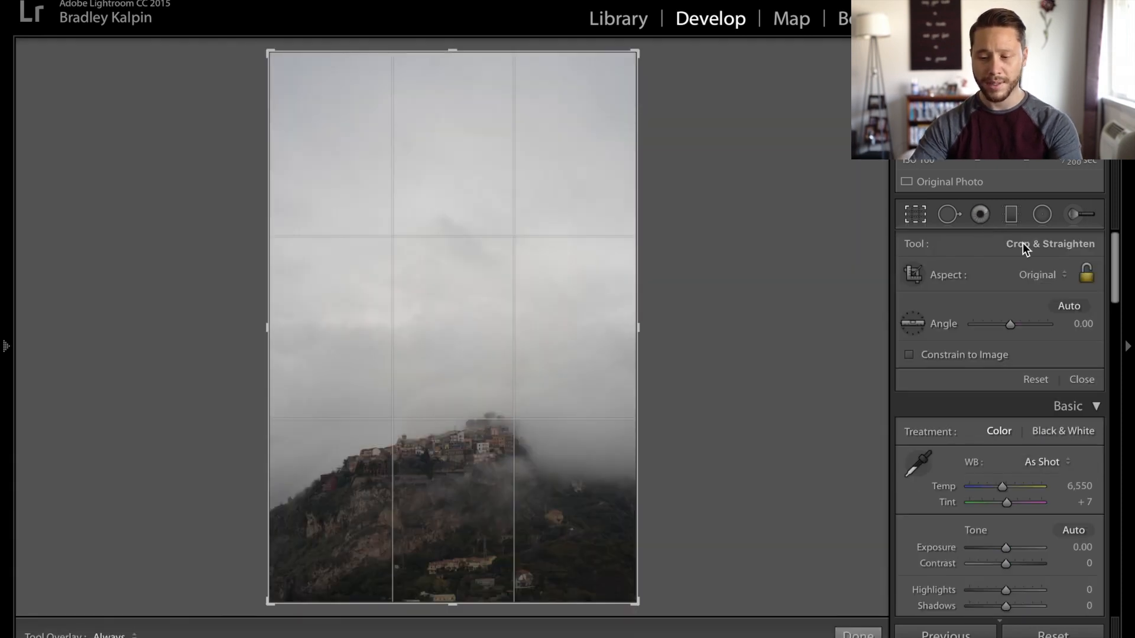
click(1039, 274)
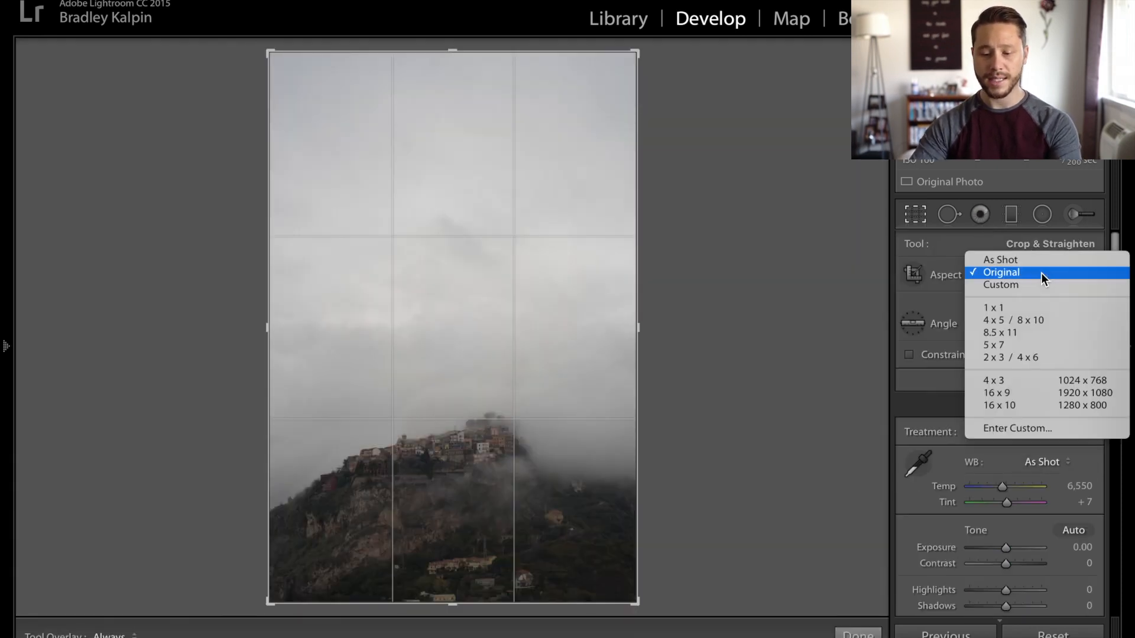
click(1025, 307)
drag(545, 330, 573, 133)
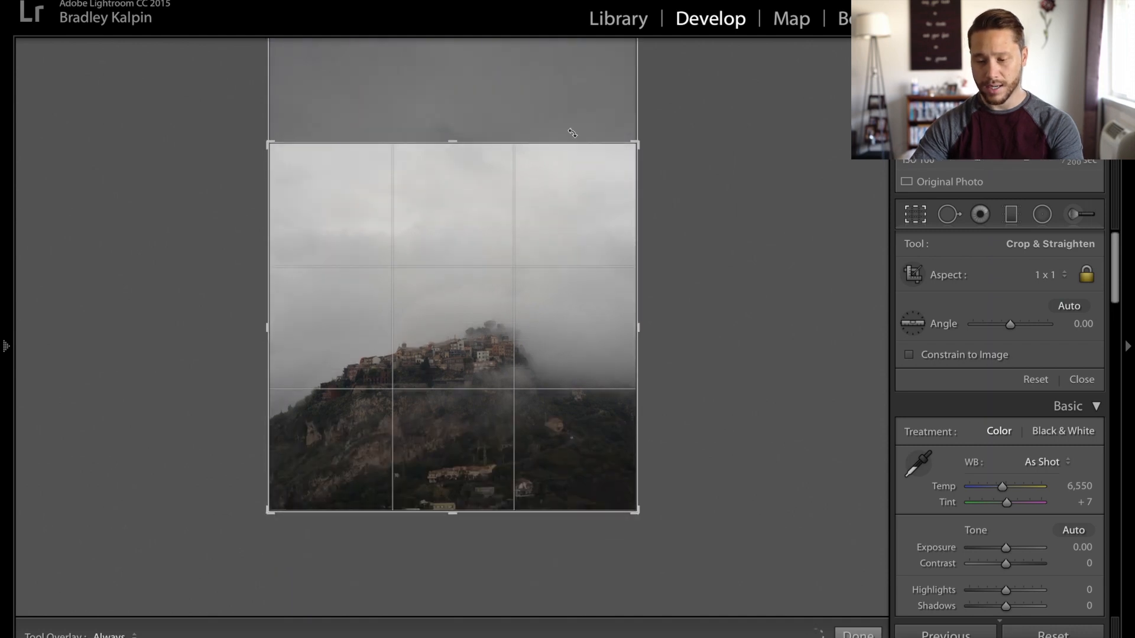
key(Return)
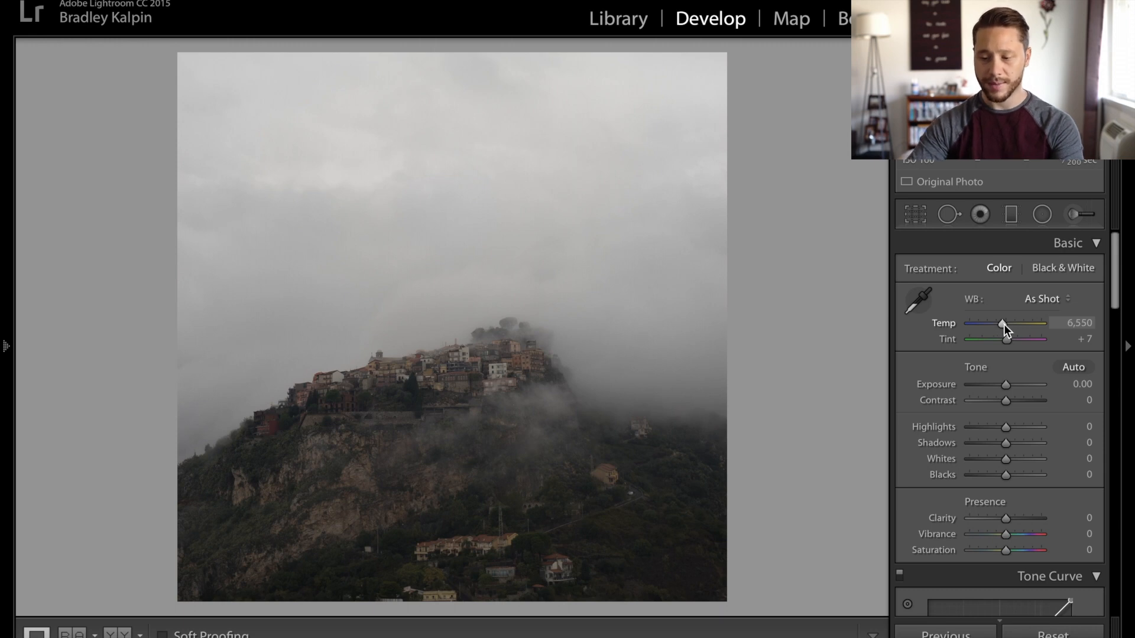
Cool the photo's white balance by setting the temperature to 6,250
drag(1006, 325, 1004, 328)
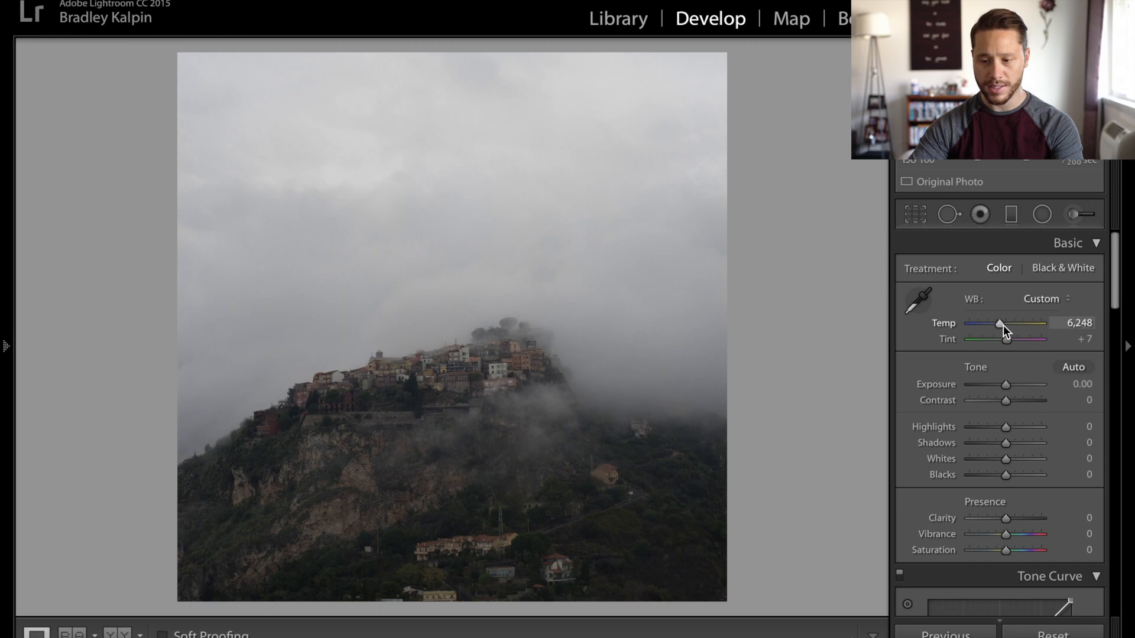
click(1072, 323)
text(6250)
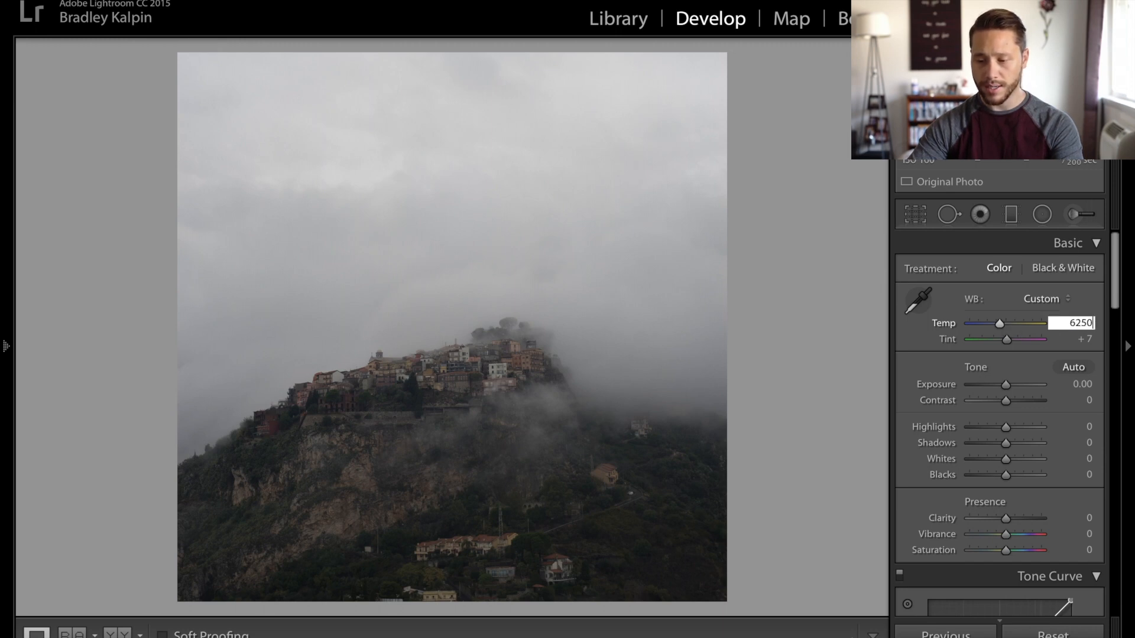
key(Return)
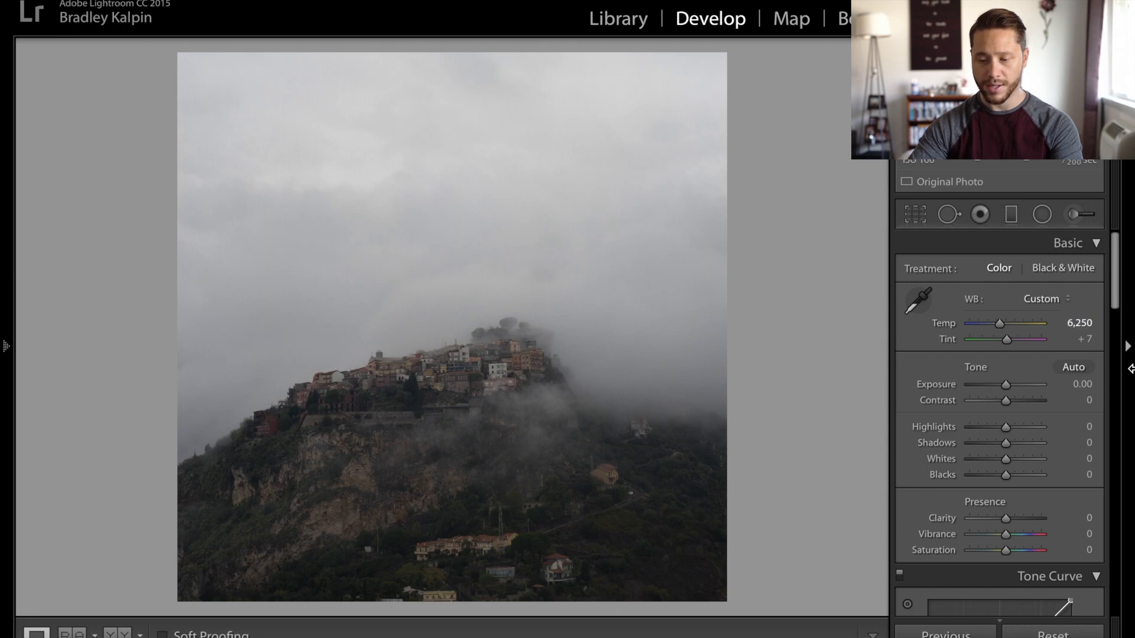
Shift the white balance towards magenta by setting the tint to +12
click(1081, 338)
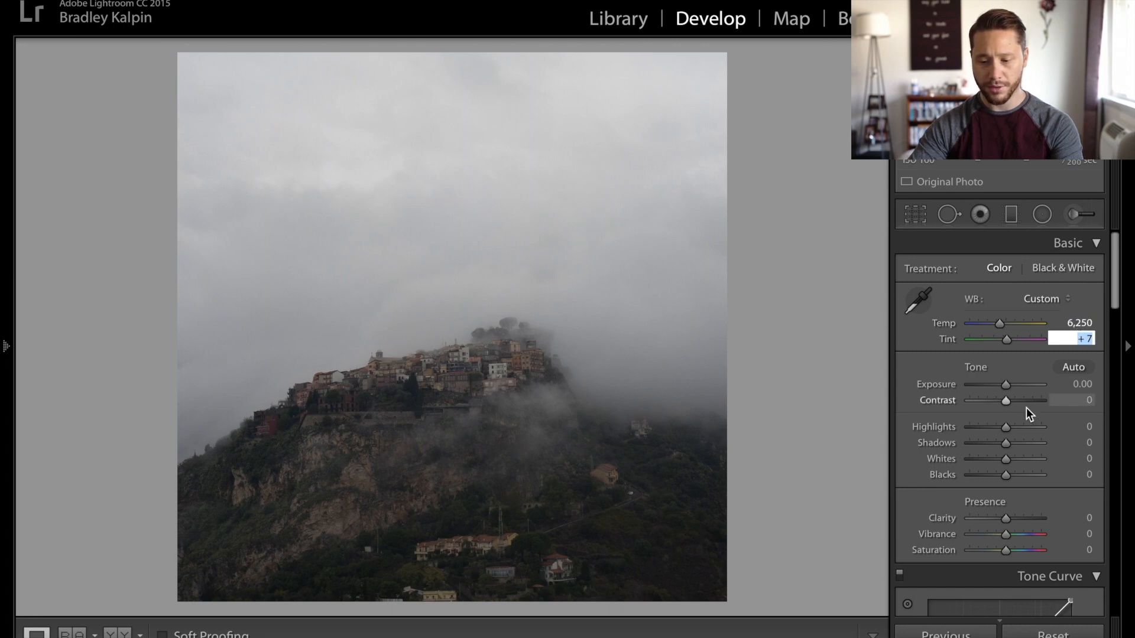
key(Up)
key(Up)
key(Up)
key(Up)
key(Up)
key(Return)
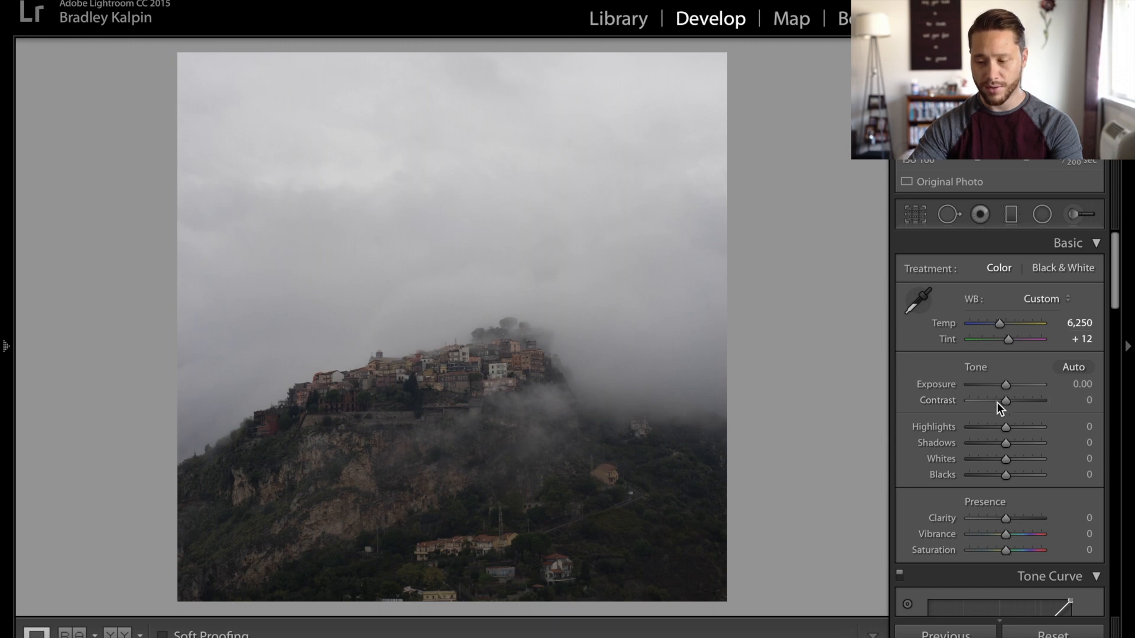
Brighten the photo by raising the exposure to +0.80
key(Up)
key(Up)
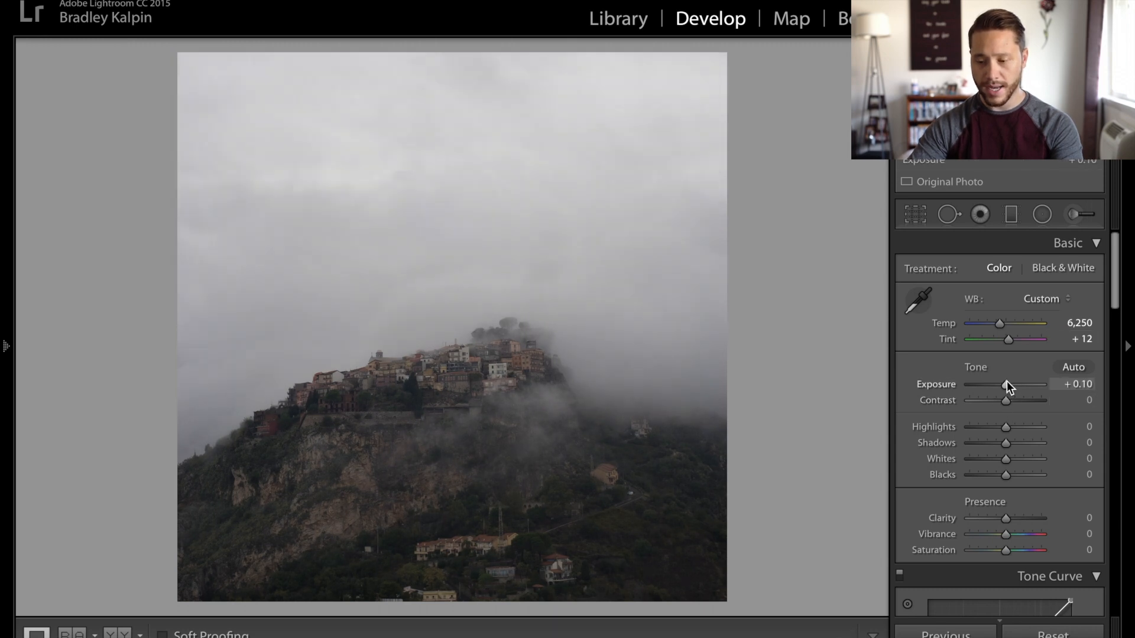
key(Up)
key(Up)
key(Up)
key(Up)
key(Up)
key(Up)
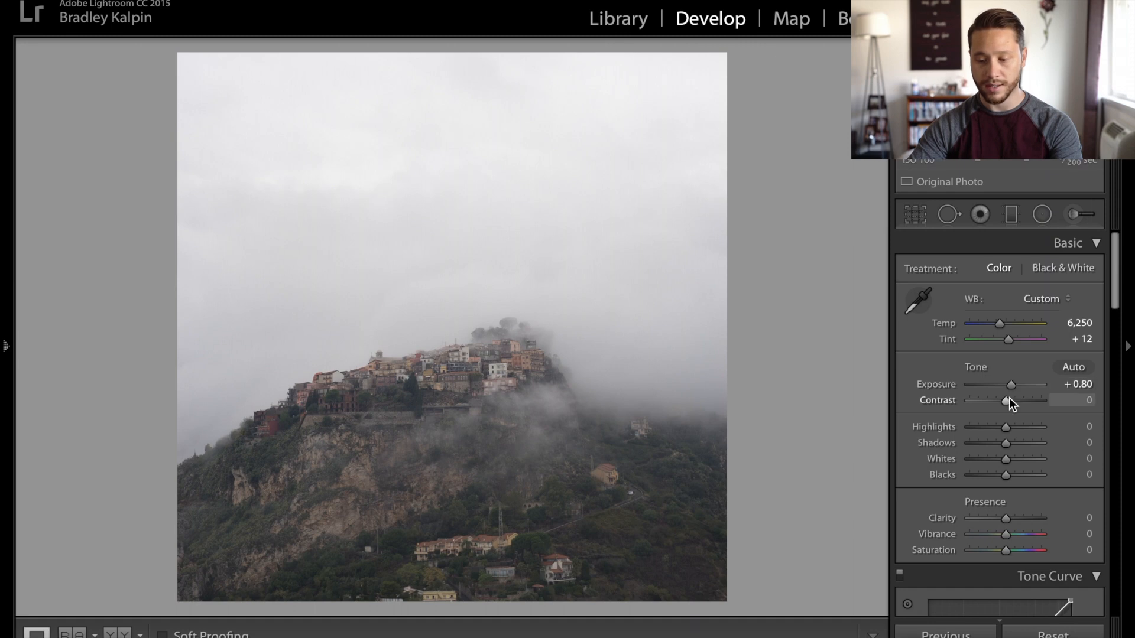
Increase the photo's contrast to +35
key(Up)
key(Up)
key(Up)
key(Up)
key(Up)
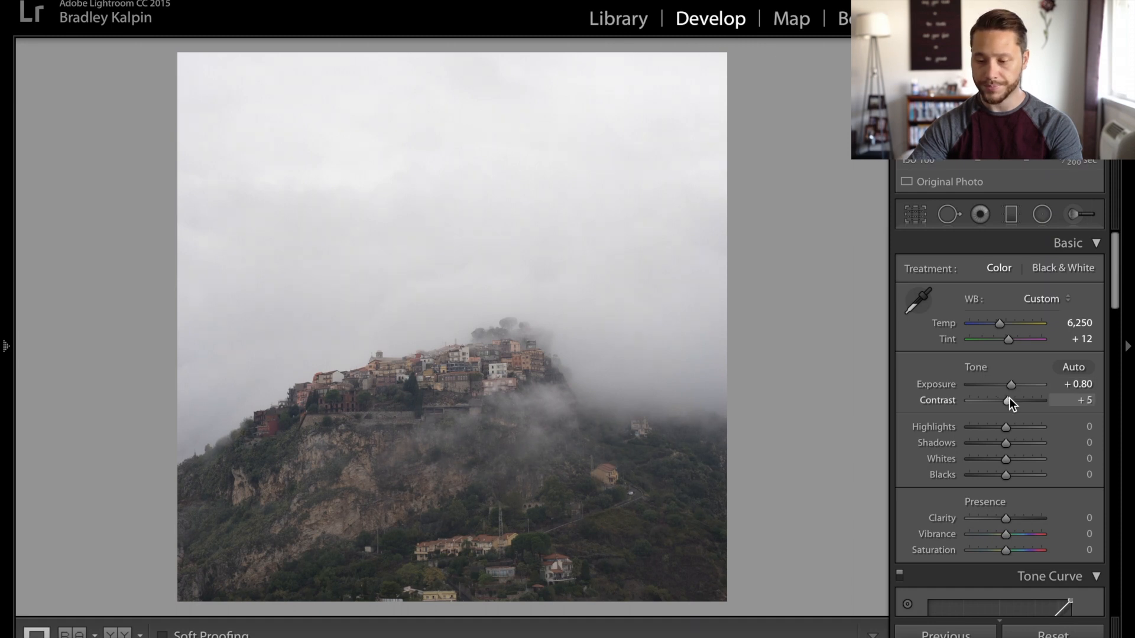
key(Up)
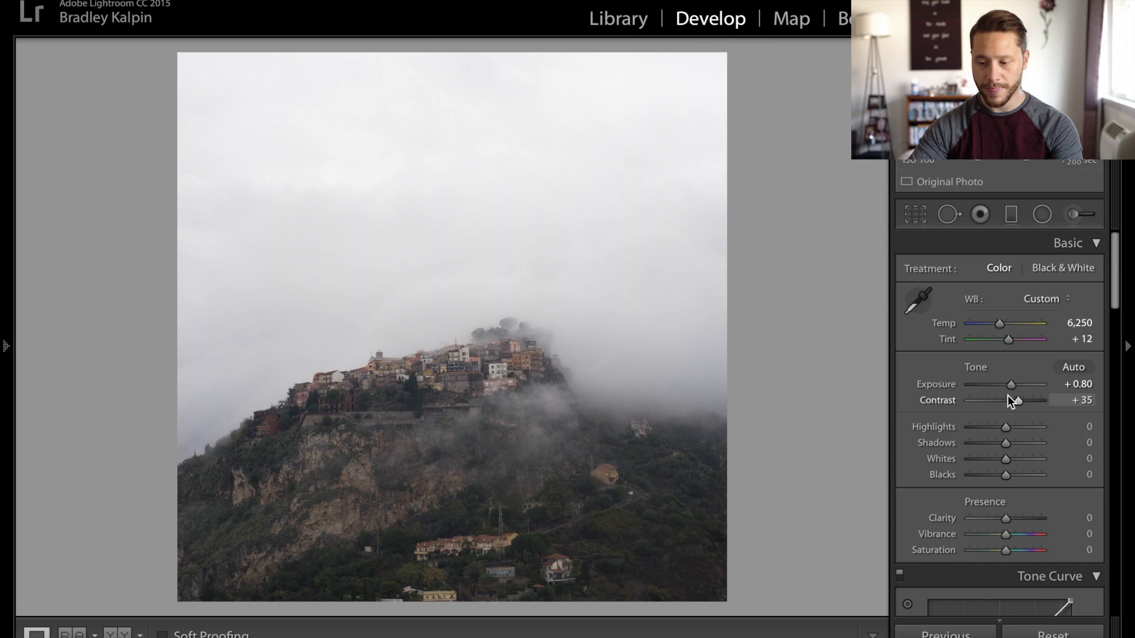
Recover tonal detail by setting the highlights to -87 and the shadows to +60
drag(988, 427, 974, 427)
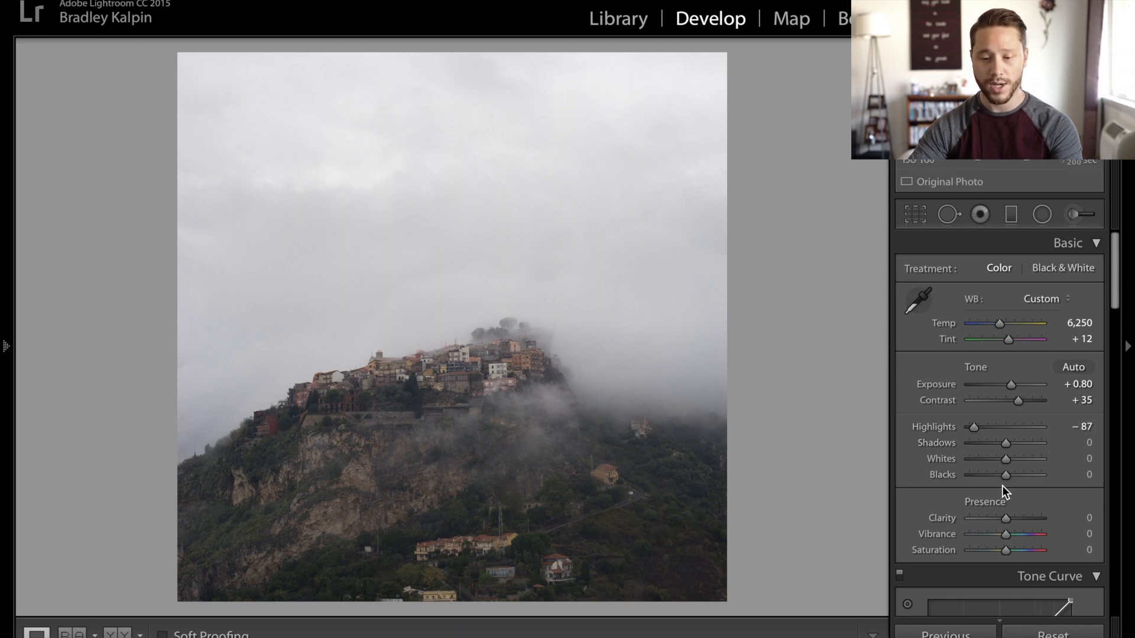
drag(1013, 445, 1026, 444)
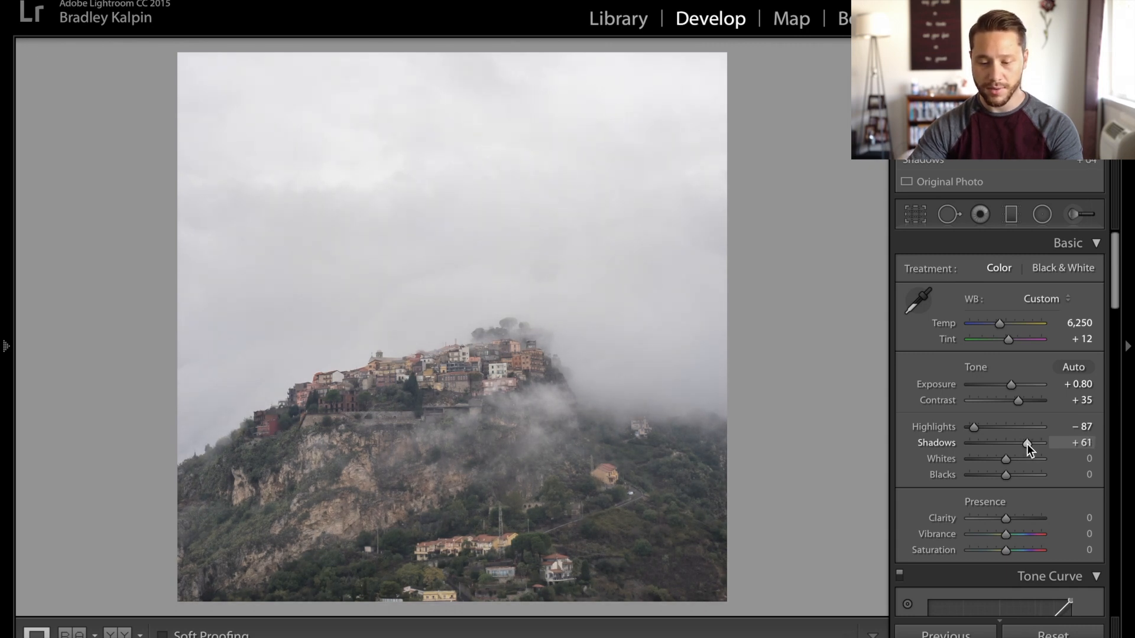
drag(1026, 444, 1026, 444)
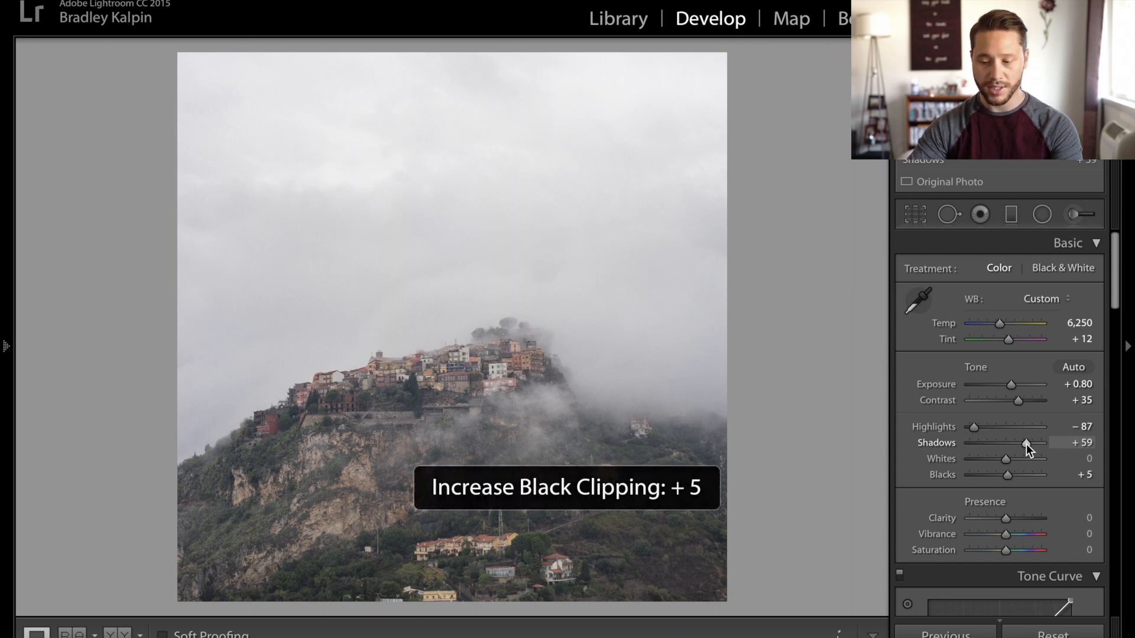
click(1080, 443)
text(+ 60)
key(Return)
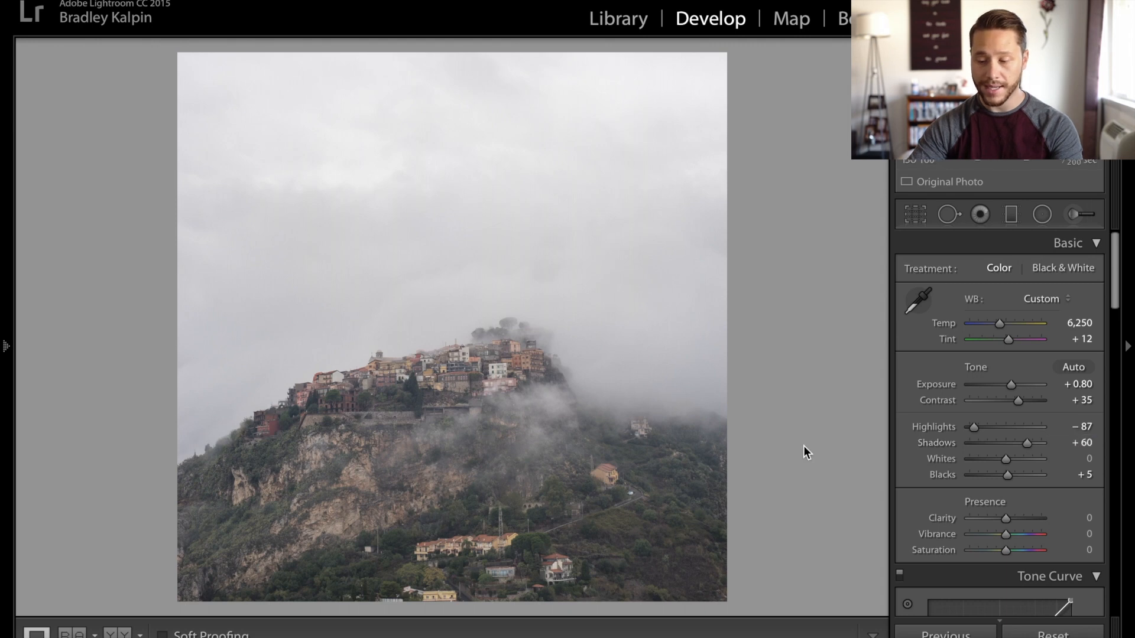
Deepen the dark tones by resetting the blacks and setting them to -30
key(=)
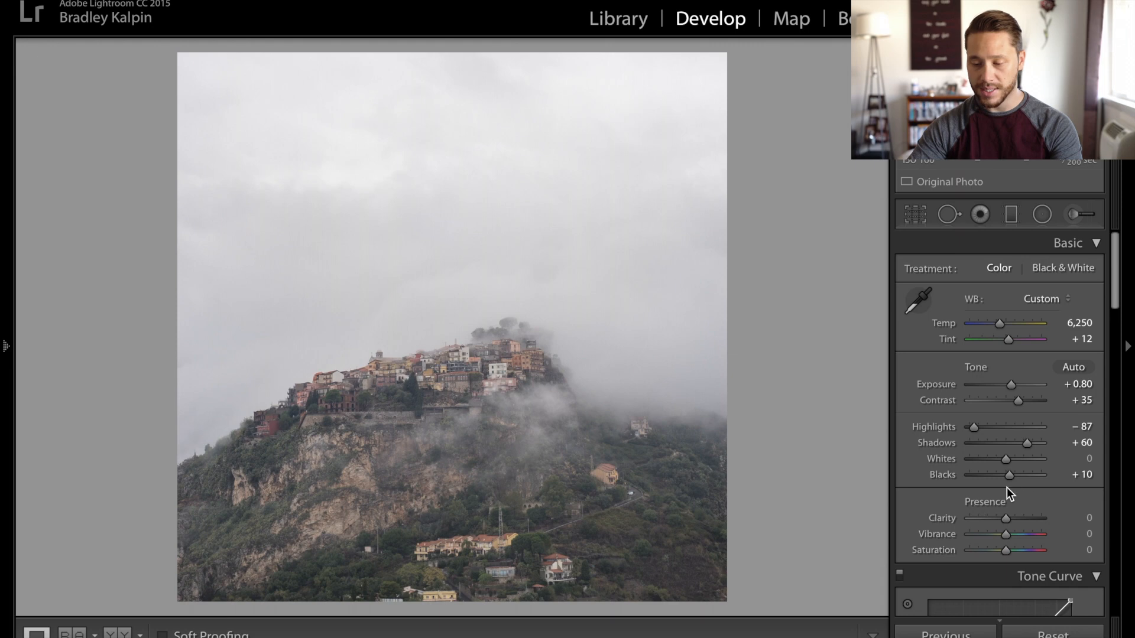
double_click(951, 468)
click(996, 477)
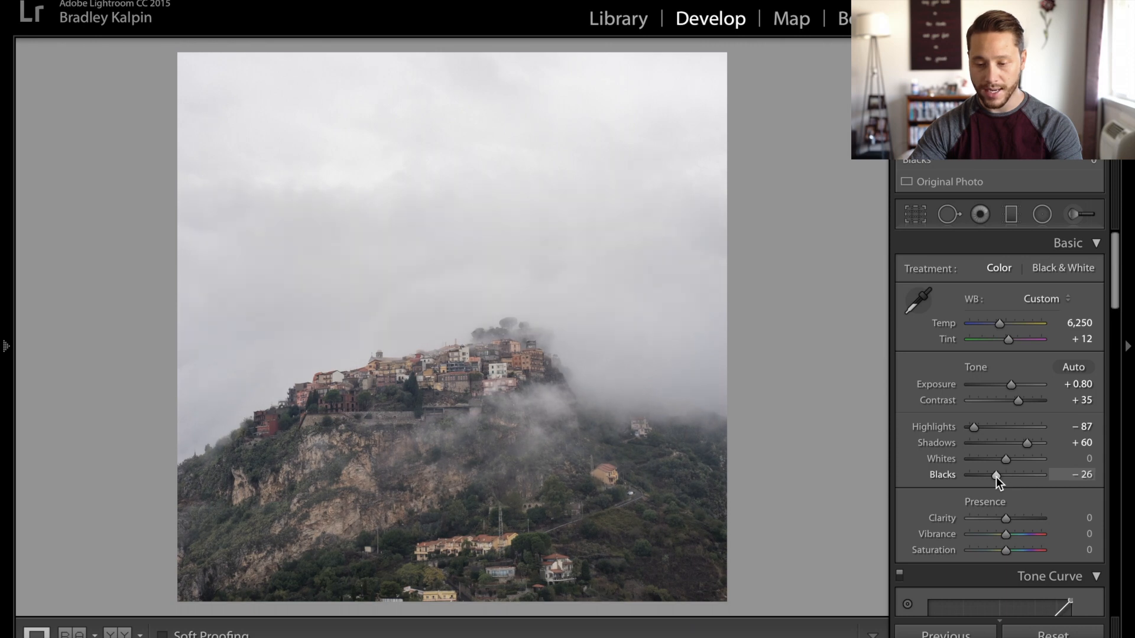
drag(995, 477, 992, 477)
click(1084, 474)
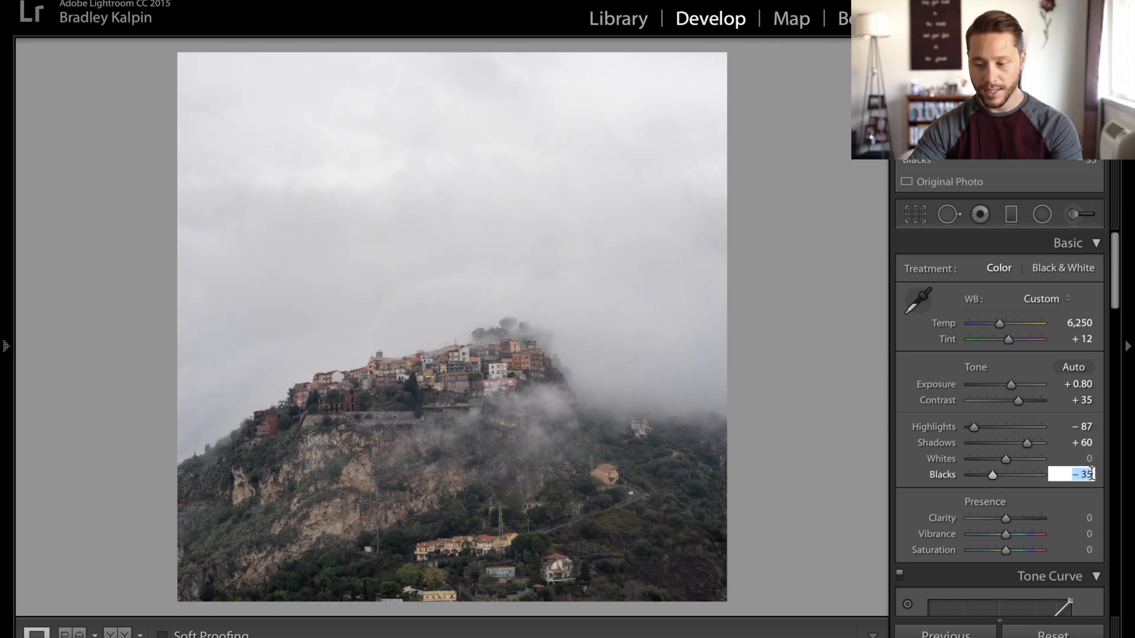
text(-30)
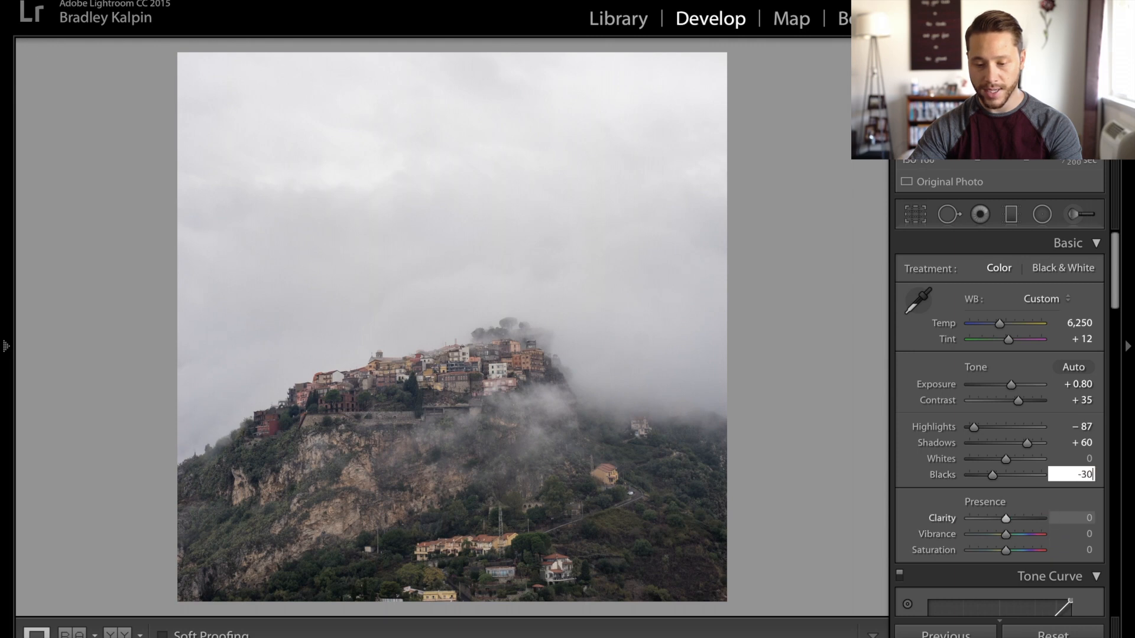
key(Tab)
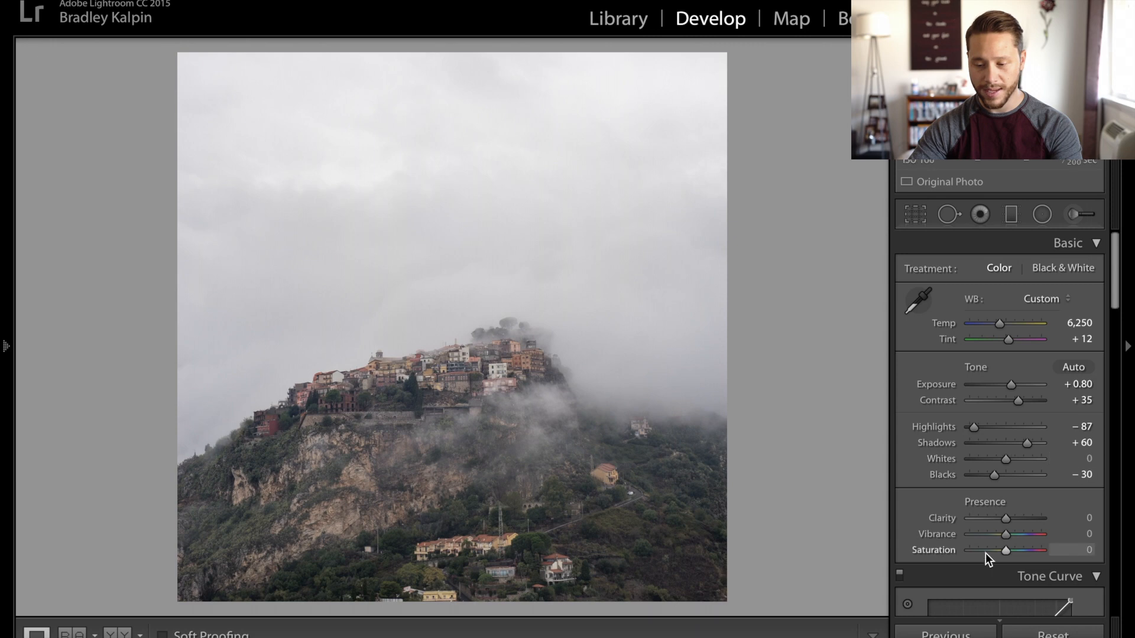
Raise the photo's whites to +9
key(Up)
key(Up)
click(1069, 461)
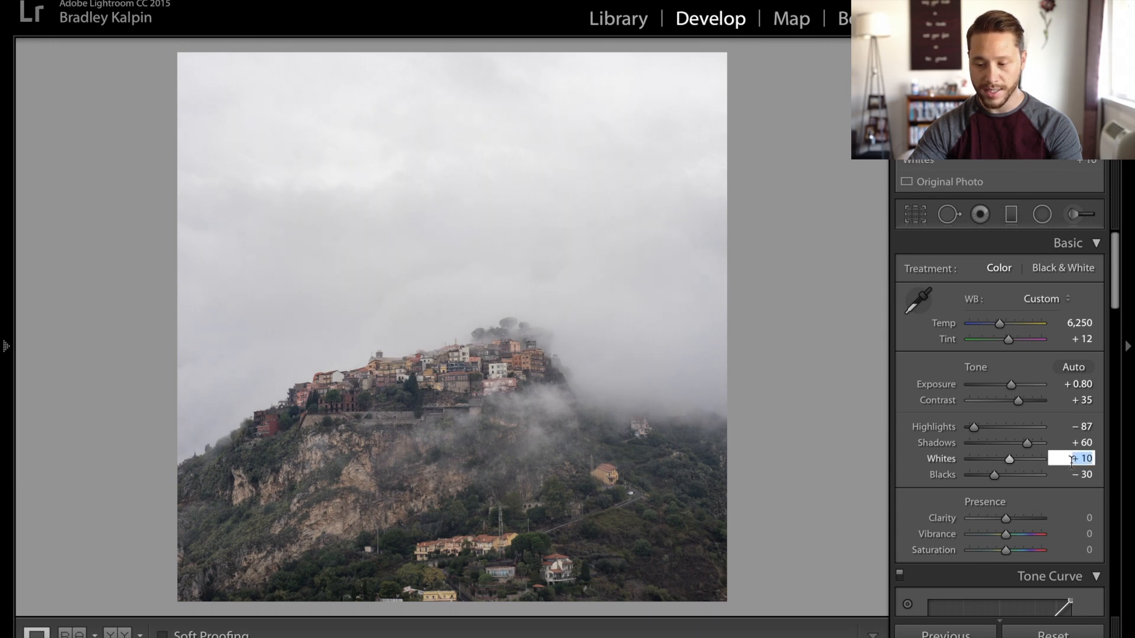
text(9)
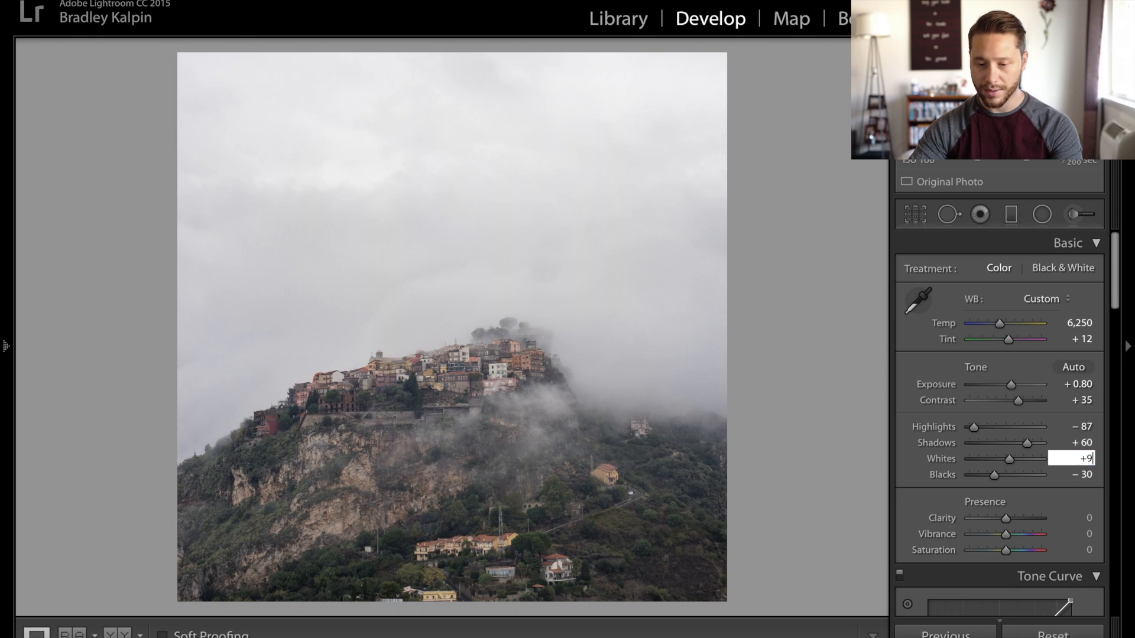
key(Return)
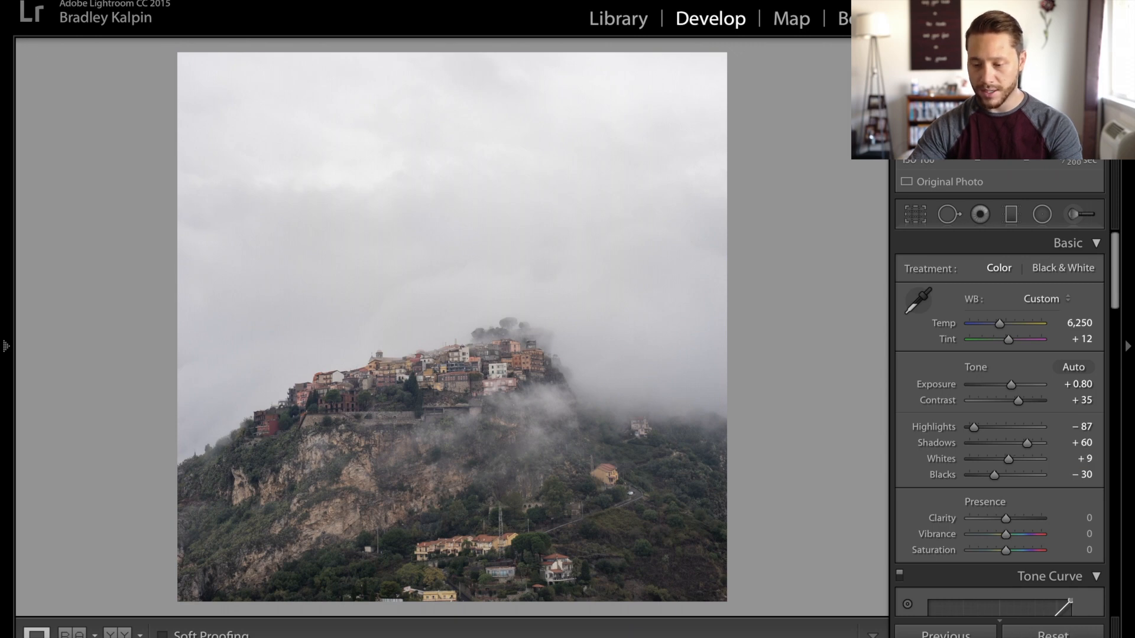
Adjust the colour intensity by setting the vibrance to +30 and the saturation to -5
scroll(924, 379, down, 2)
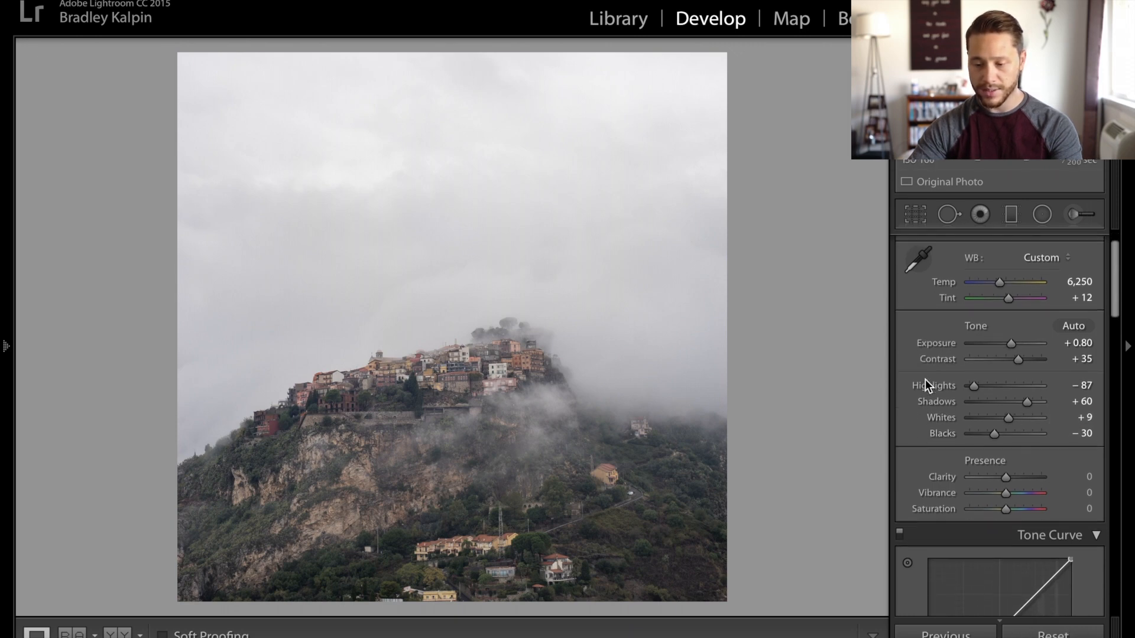
scroll(925, 384, down, 1)
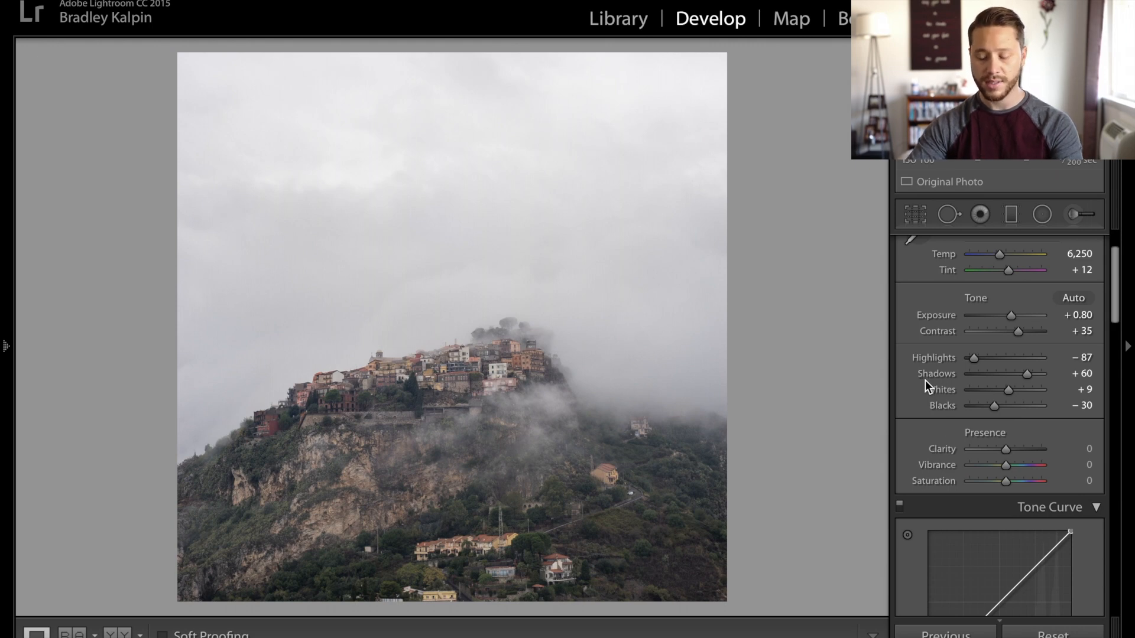
click(1008, 465)
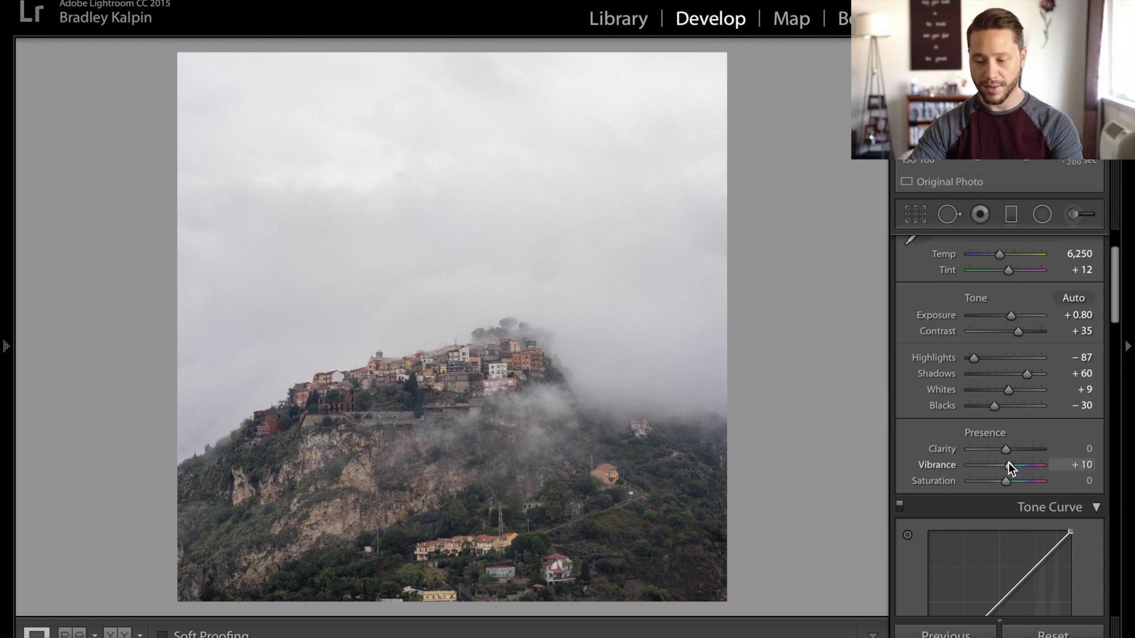
scroll(1009, 463, up, 4)
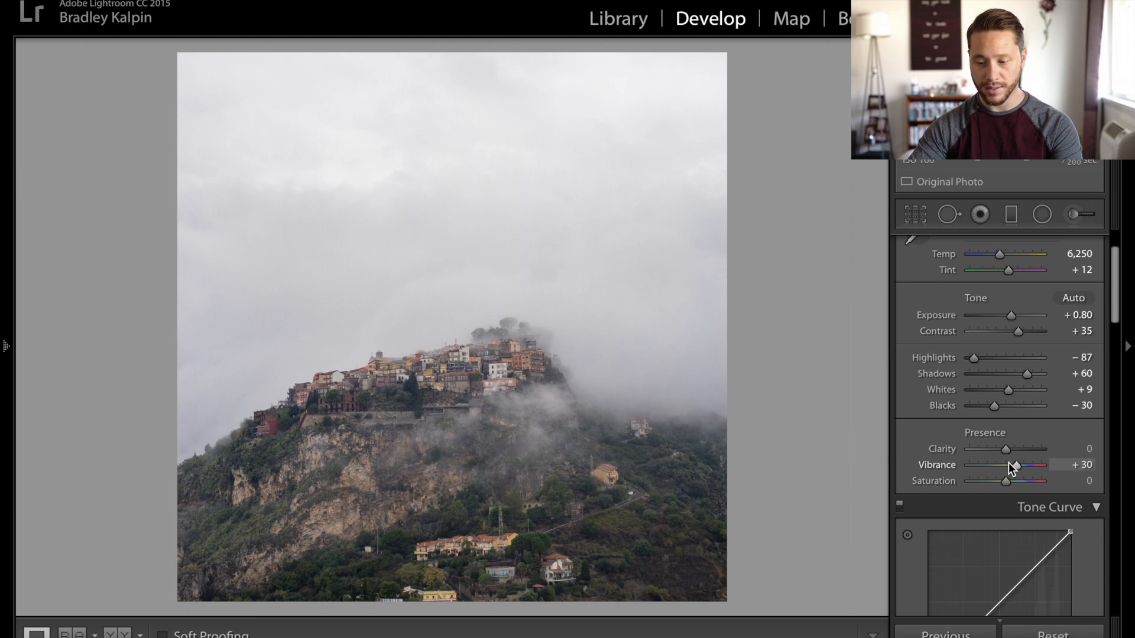
scroll(1007, 478, down, 1)
scroll(944, 515, down, 1)
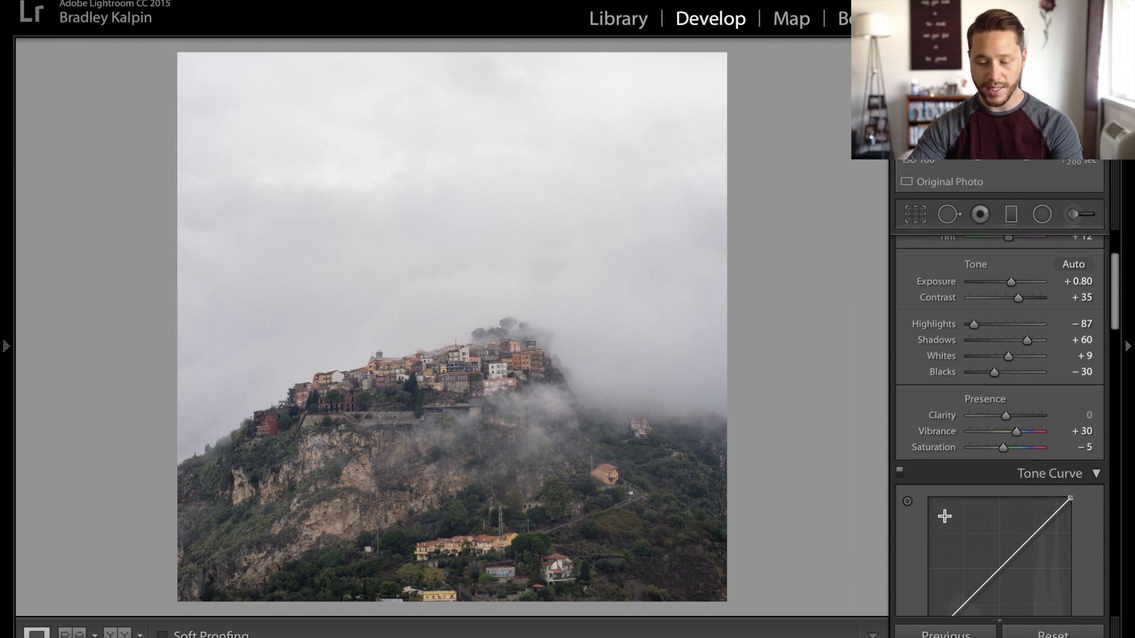
Set the shadows tint to -4 in the camera calibration settings
scroll(945, 516, down, 2)
scroll(958, 459, down, 8)
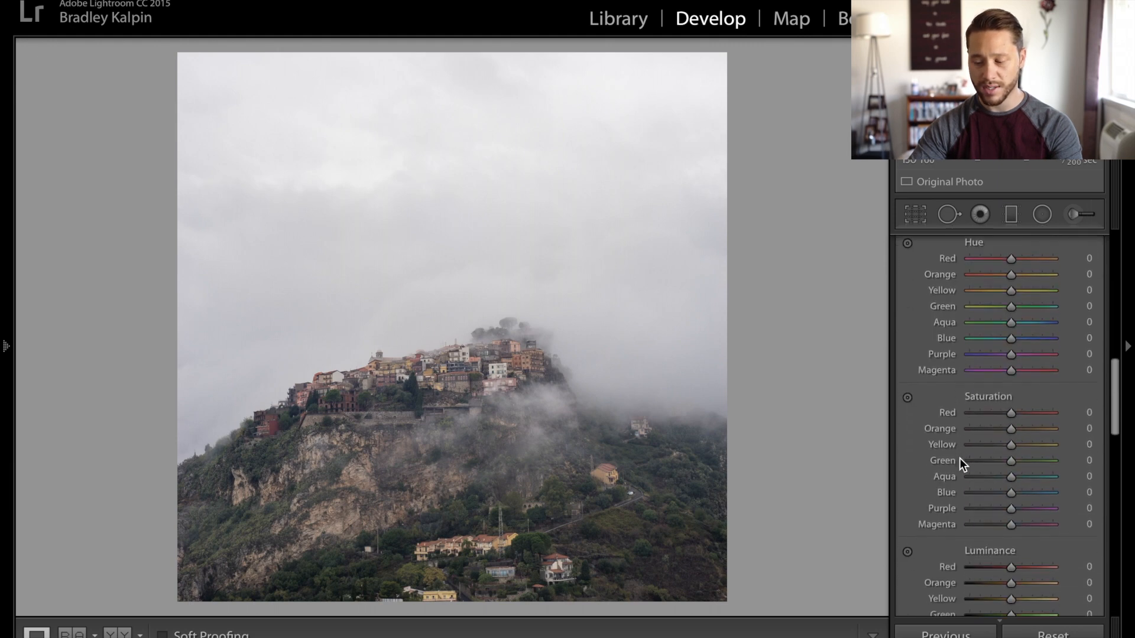
scroll(959, 458, down, 10)
scroll(960, 459, up, 10)
scroll(960, 459, down, 12)
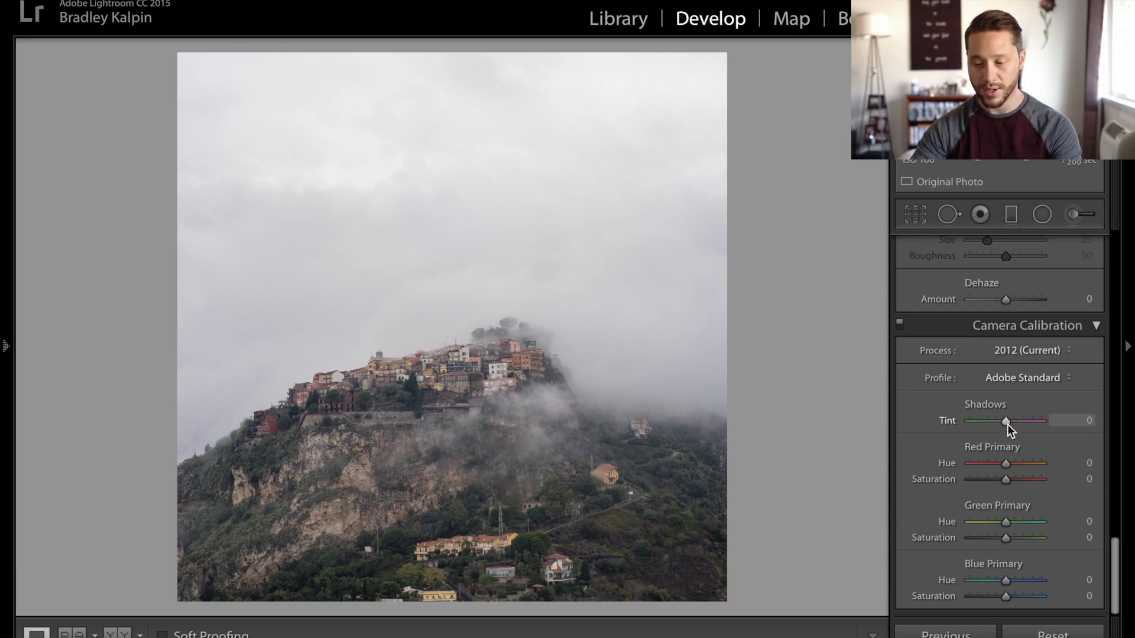
drag(1008, 424, 1006, 424)
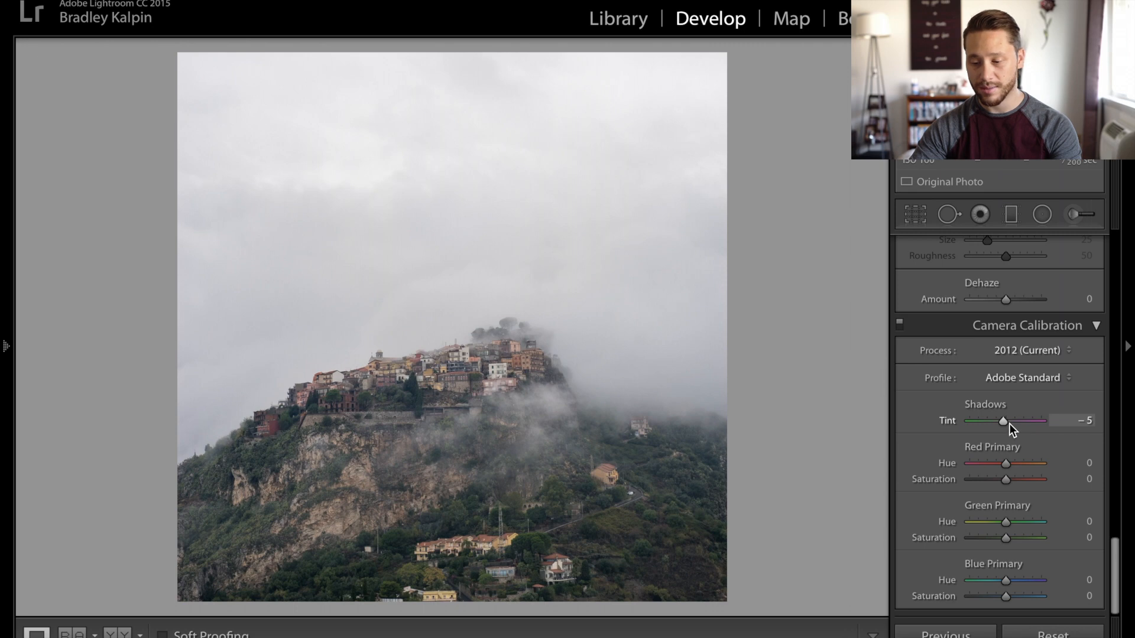
click(1067, 426)
text(-4)
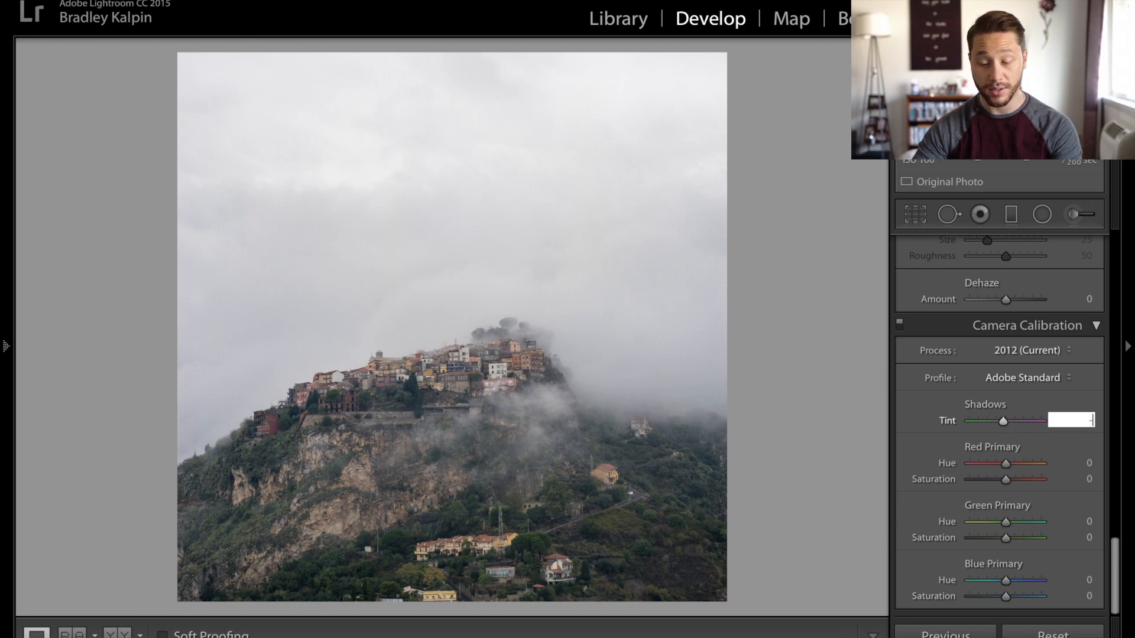
key(Return)
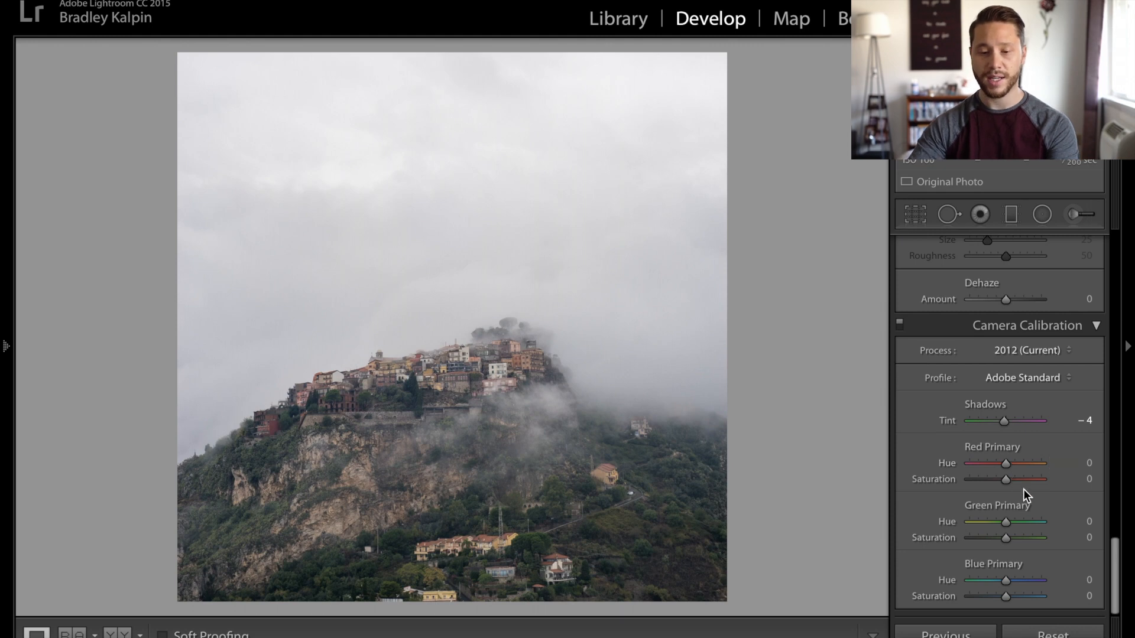
Set the camera calibration's green primary hue to +60 and blue primary hue to -3
drag(1008, 523, 1030, 521)
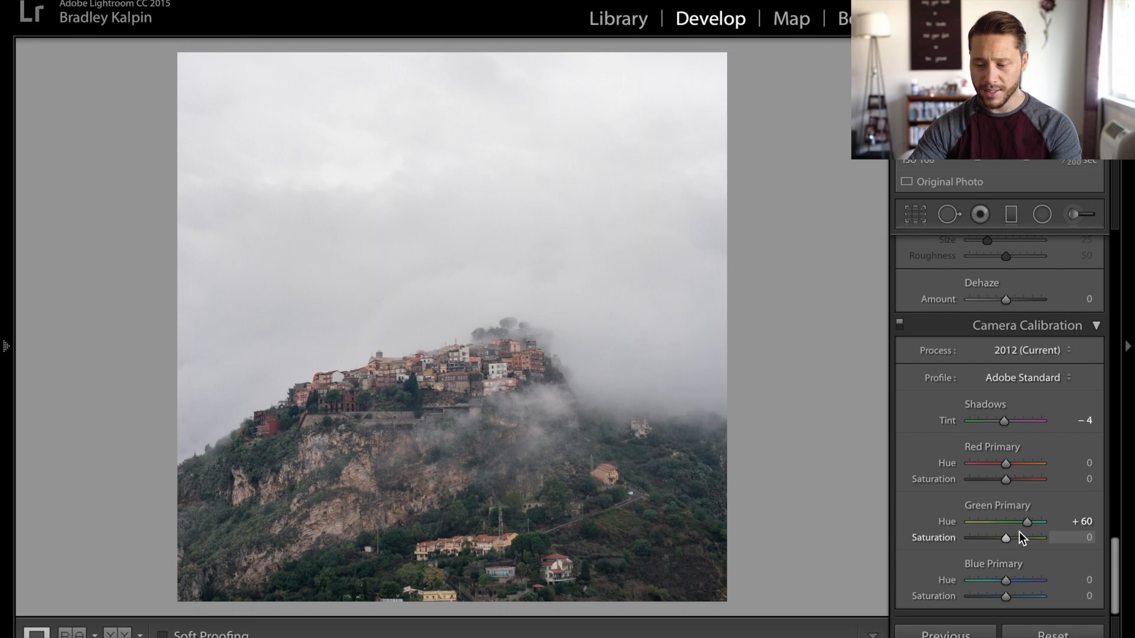
drag(1011, 580, 1009, 580)
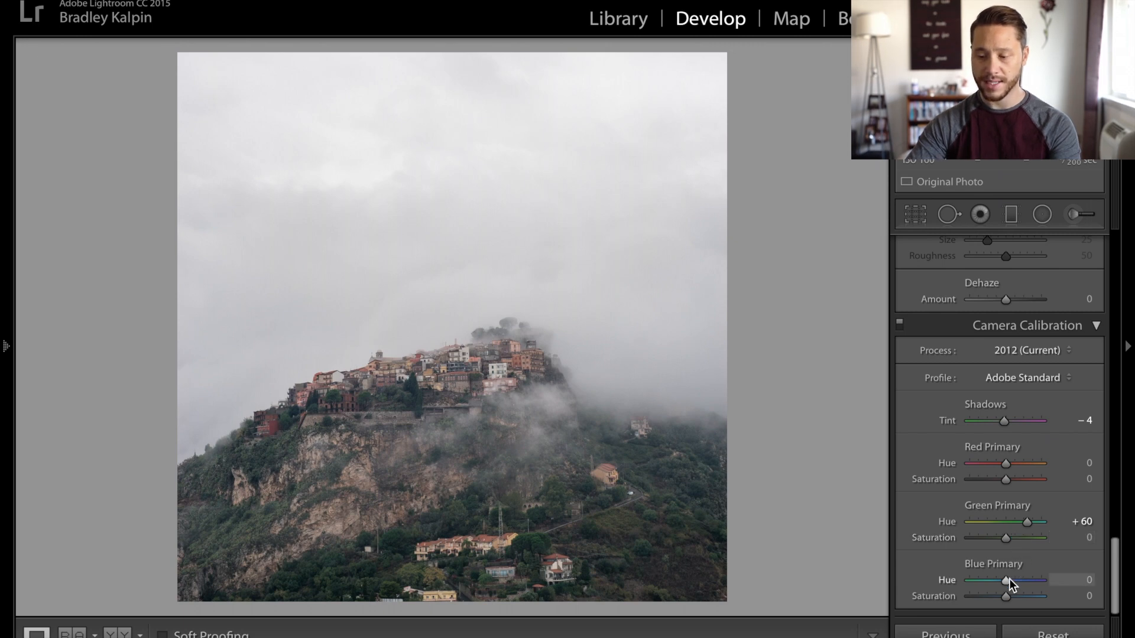
double_click(1008, 580)
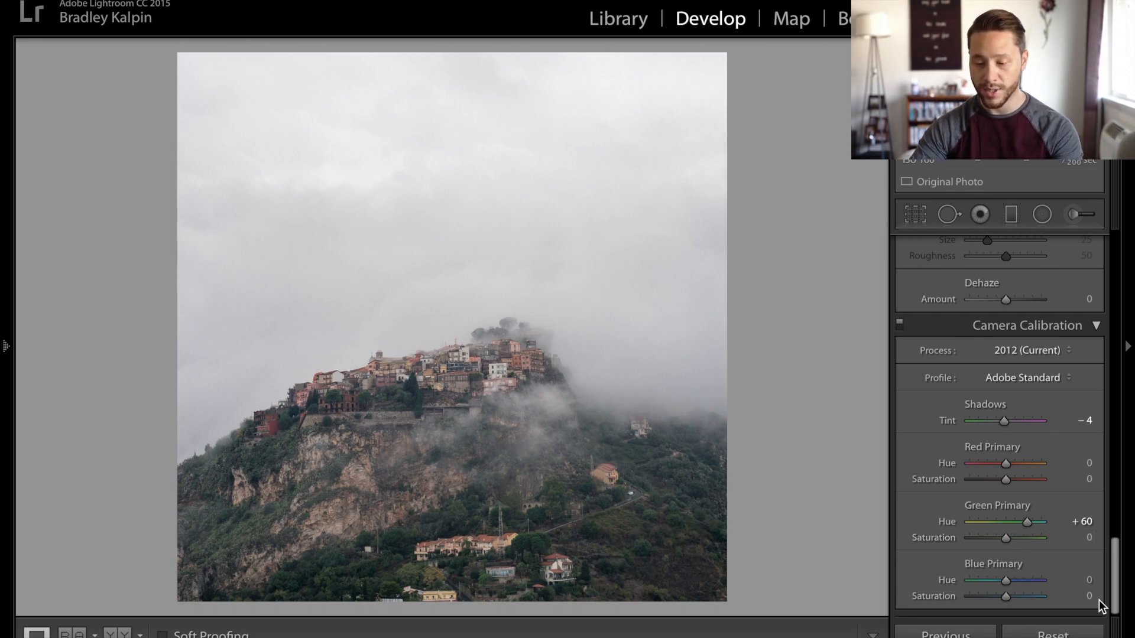
click(1090, 581)
text(-3)
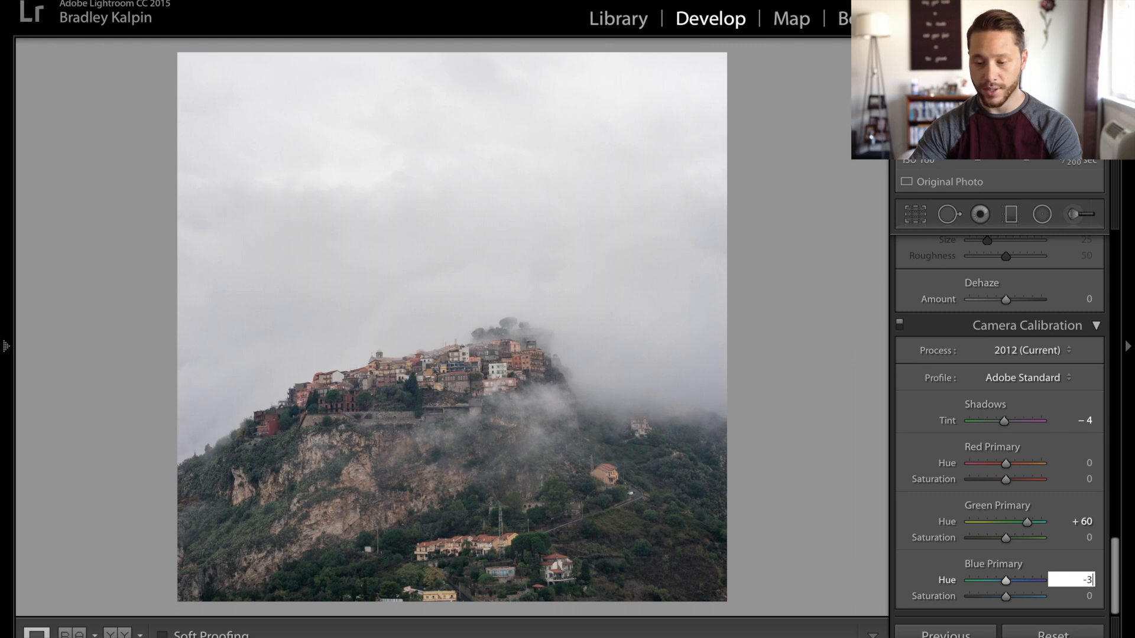
key(Return)
Shift the red hue to -38 in the HSL adjustments
scroll(995, 490, up, 10)
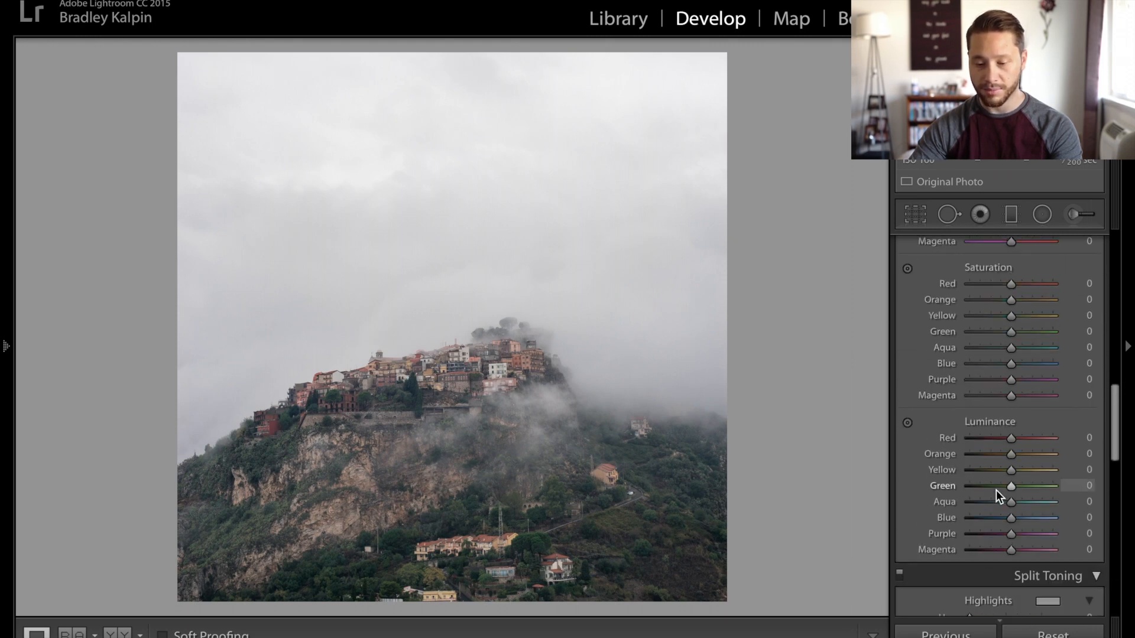
scroll(995, 491, up, 5)
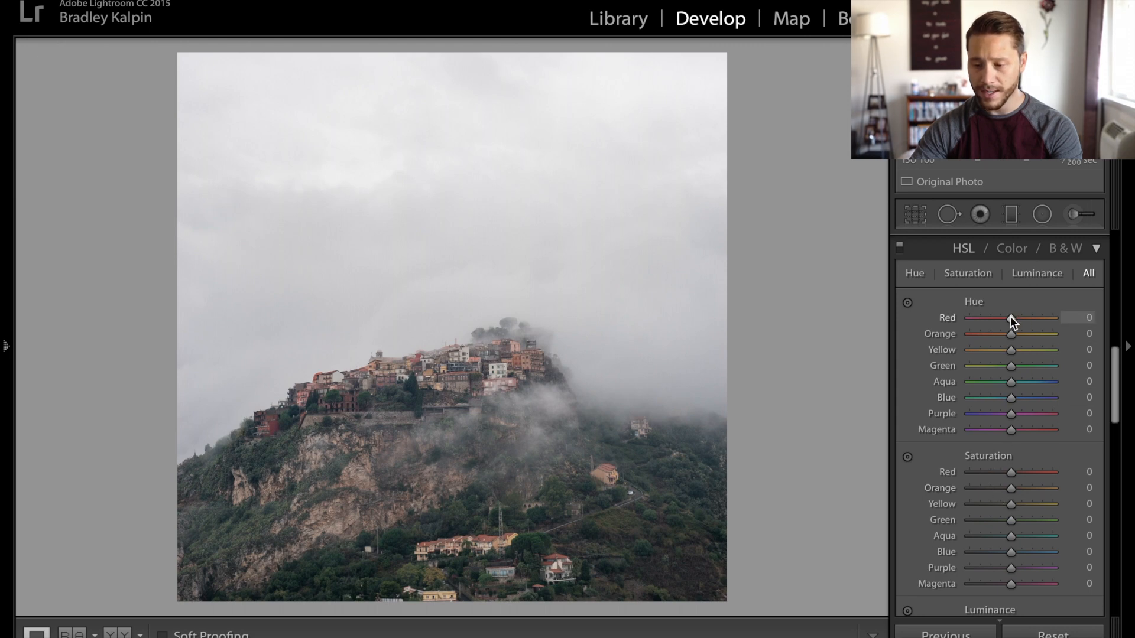
mouse_move(1010, 317)
mouse_down()
mouse_move(1039, 314)
mouse_move(965, 322)
mouse_move(1021, 320)
mouse_move(996, 321)
mouse_up()
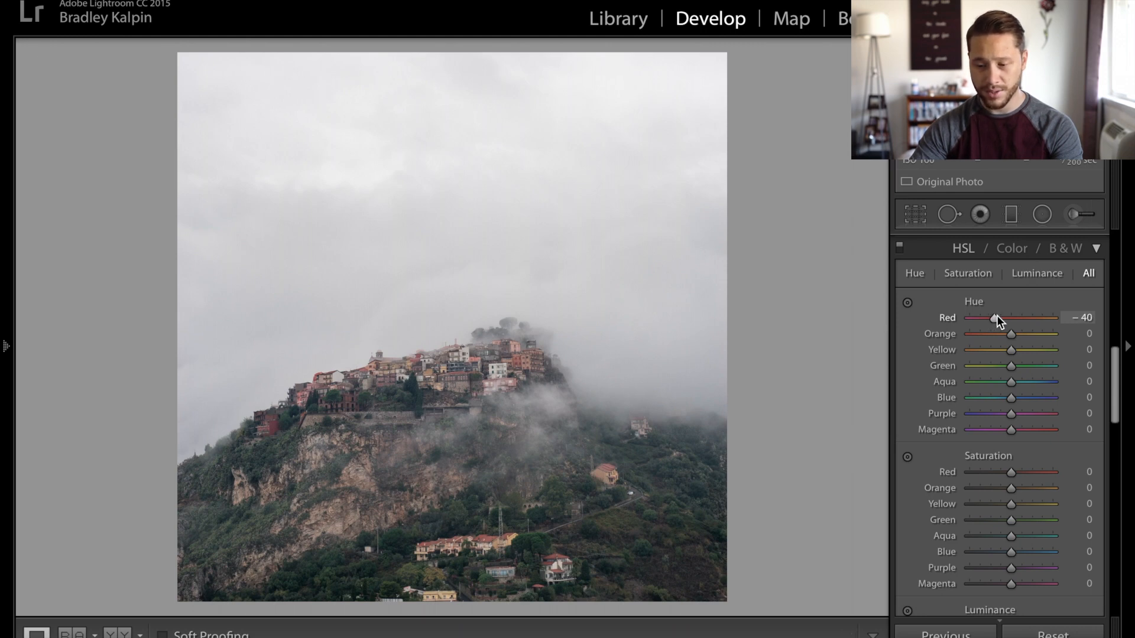
click(1077, 318)
text(-38)
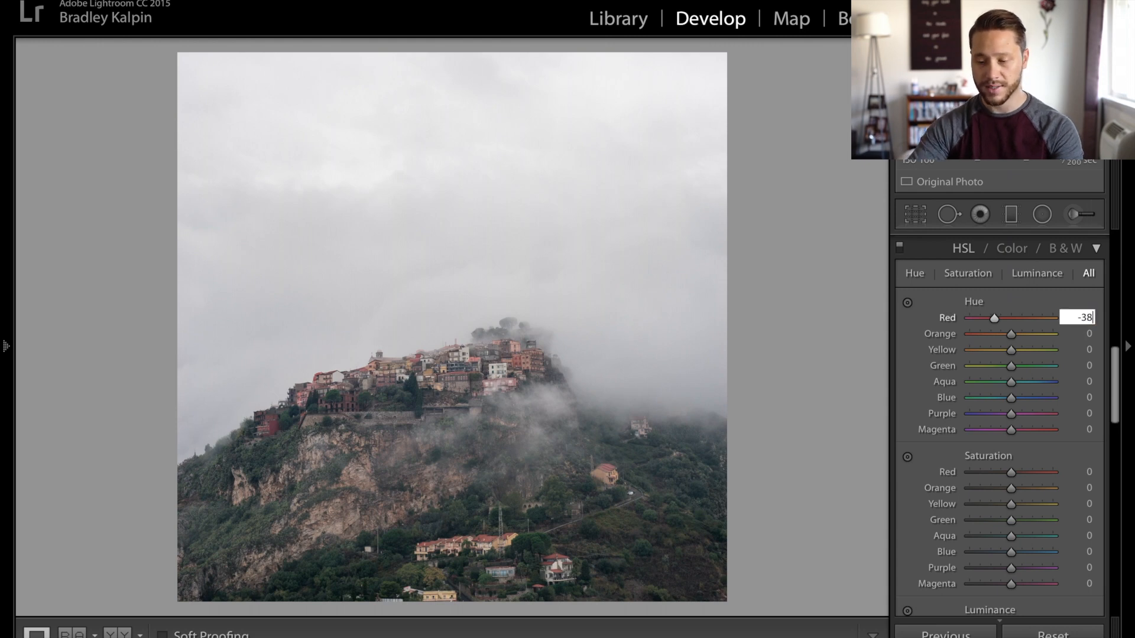
key(Return)
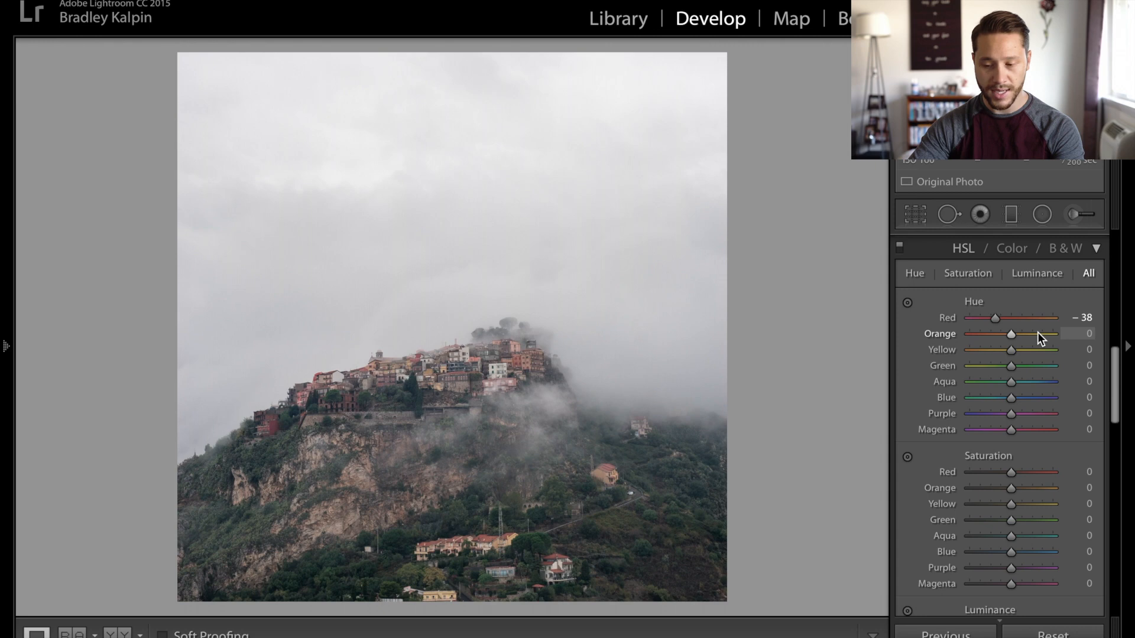
Set the orange hue to -9, and try a strong positive yellow hue shift before resetting yellow to 0
mouse_move(1012, 335)
mouse_down()
mouse_move(1030, 329)
mouse_move(993, 334)
mouse_move(1008, 334)
mouse_up()
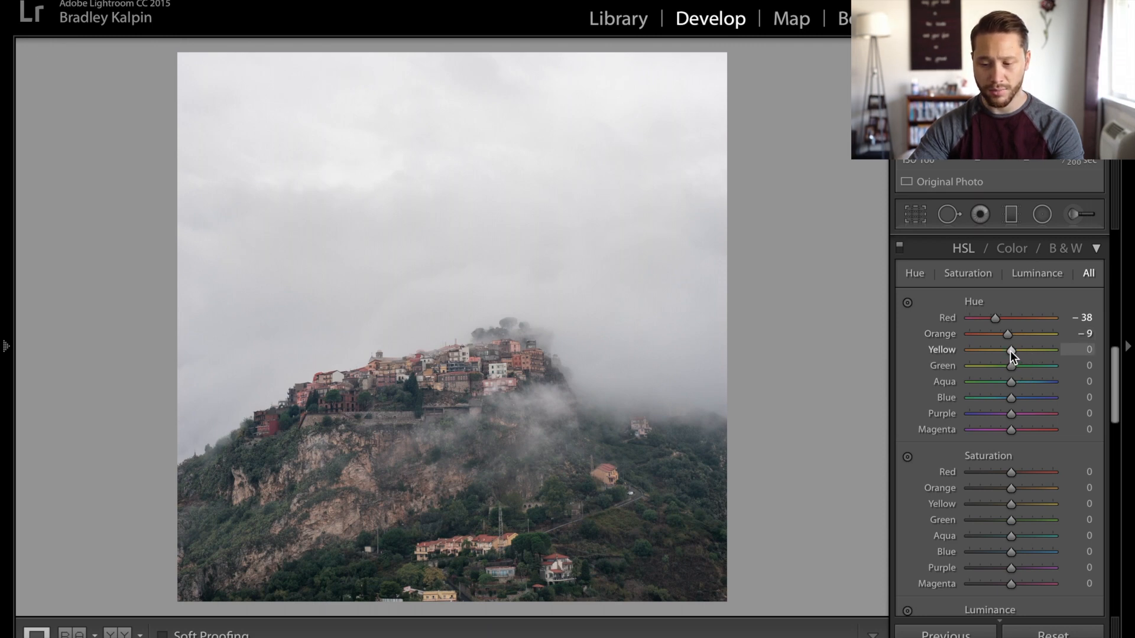
drag(1010, 350, 1035, 342)
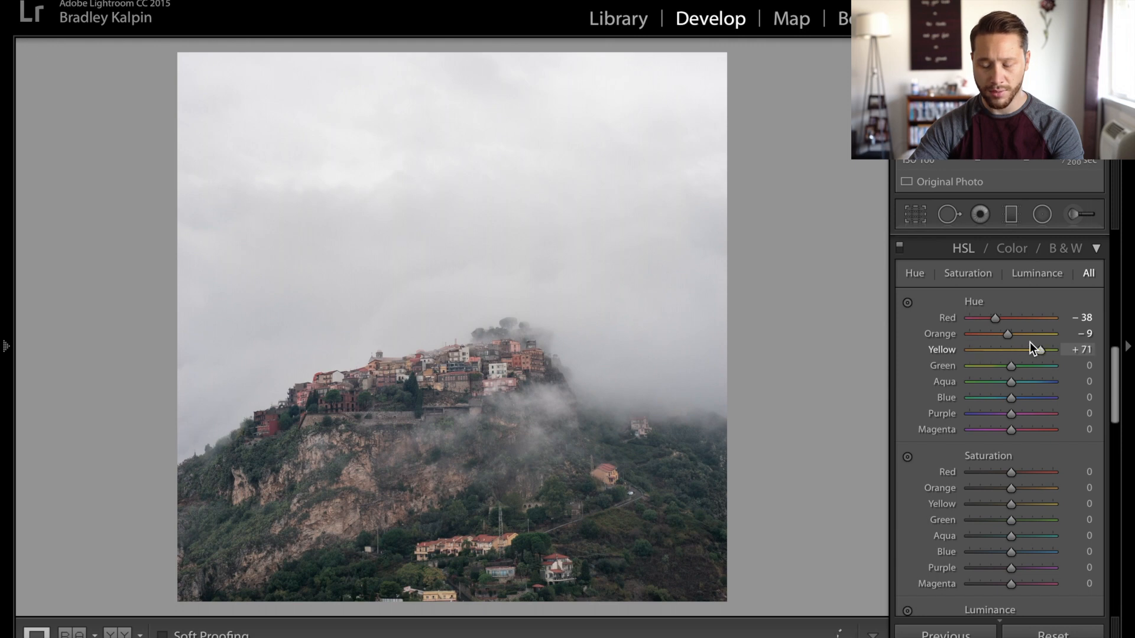
double_click(945, 353)
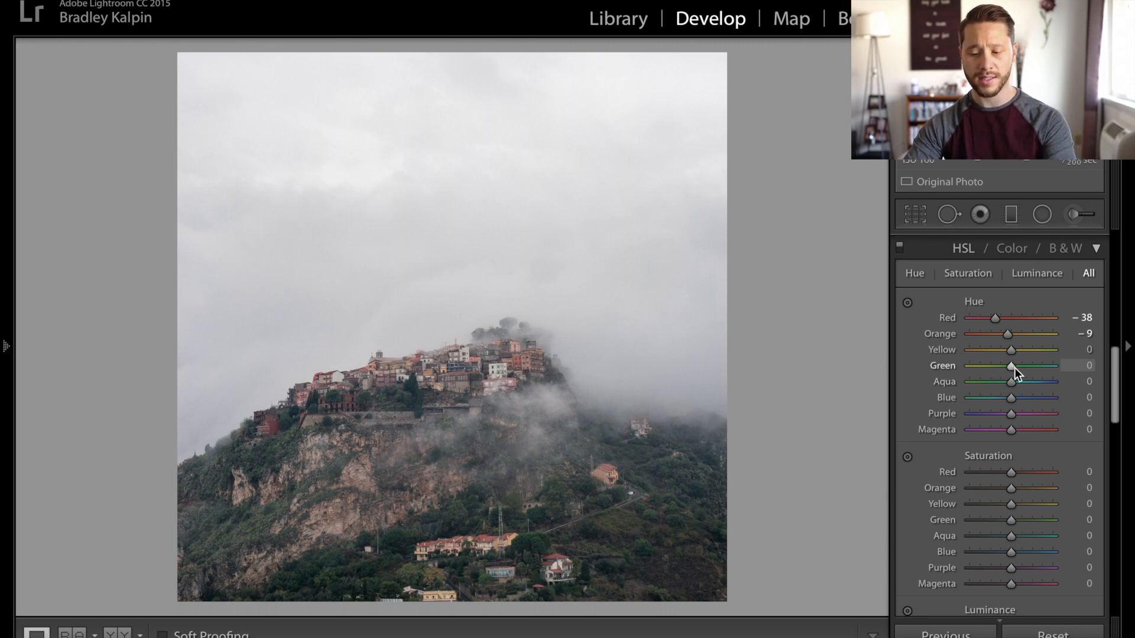
Fine-tune the green hue in the HSL adjustments to +12
mouse_move(1010, 368)
mouse_down()
mouse_move(980, 368)
mouse_move(1055, 368)
mouse_move(1013, 367)
mouse_up()
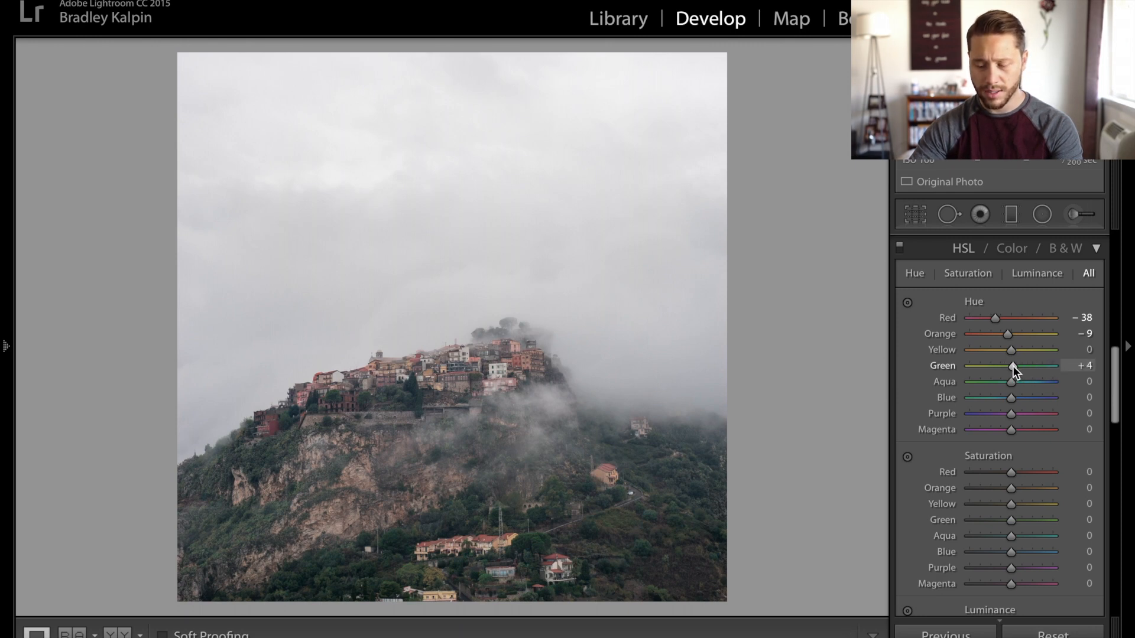
drag(1015, 371, 1017, 371)
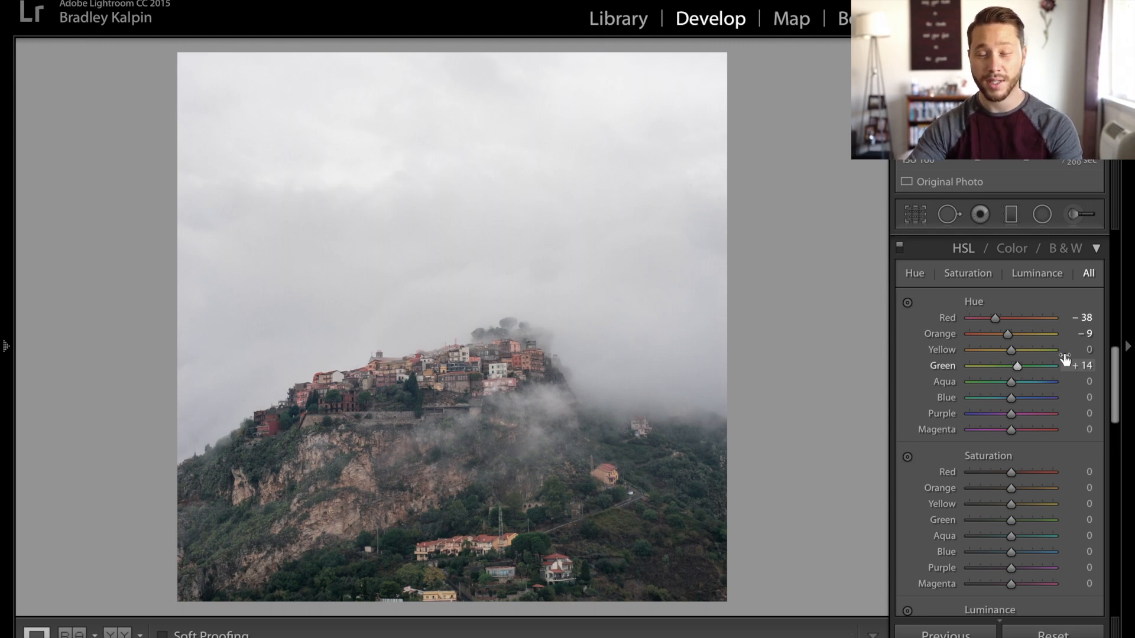
click(1075, 367)
text(-)
key(BackSpace)
text(+ )
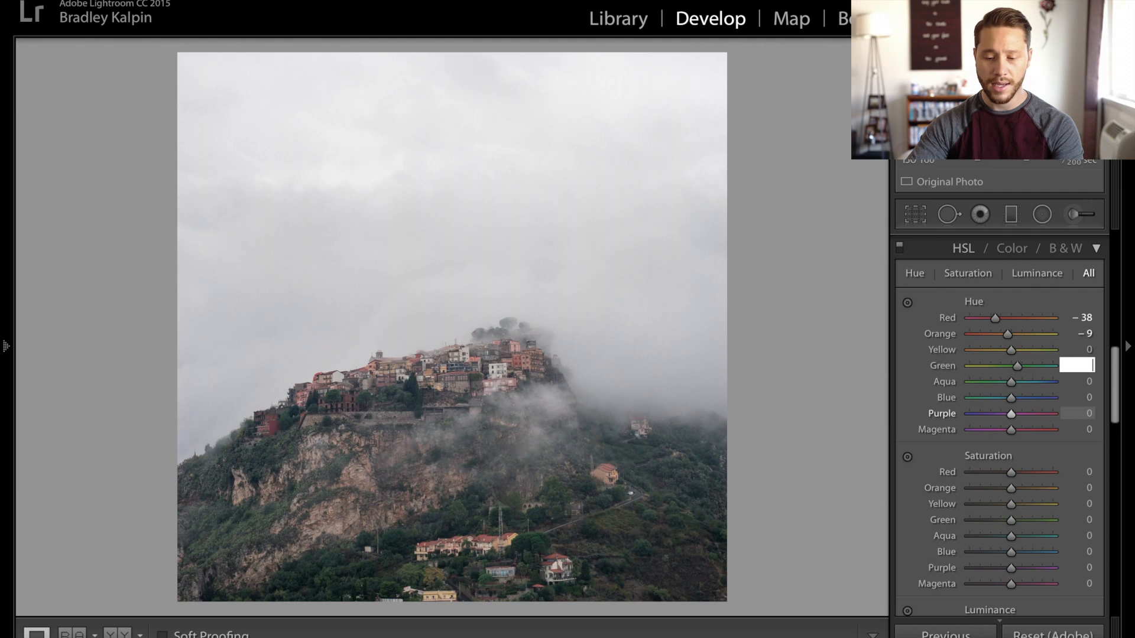
text(10)
key(Return)
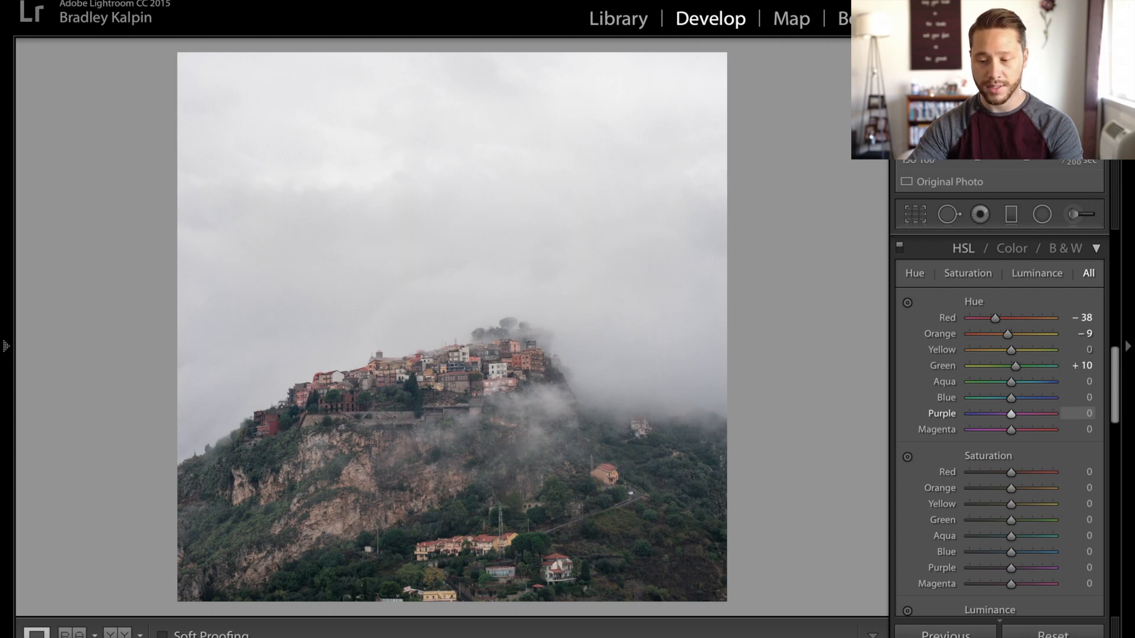
click(1084, 367)
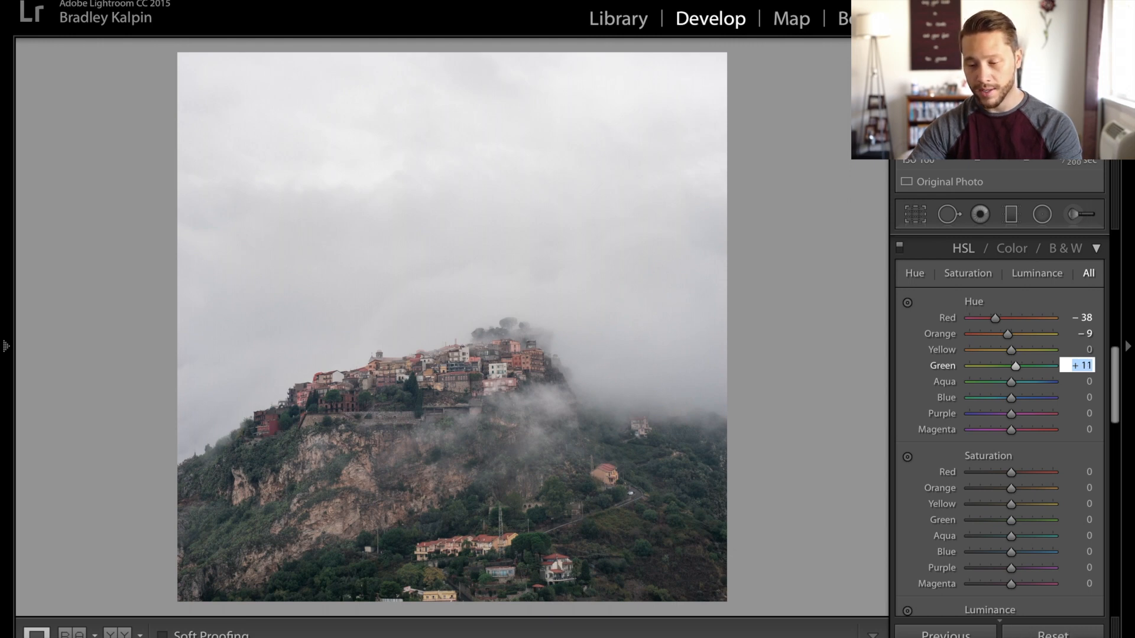
key(Up)
key(Return)
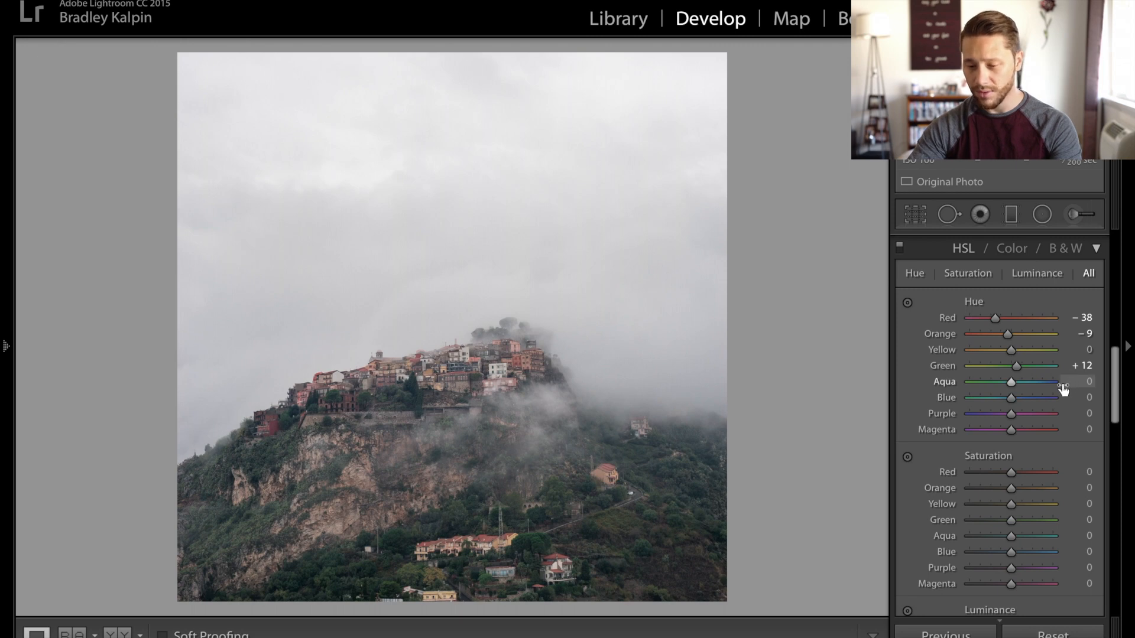
Shift the aqua hue to +51 and the blue hue to +10
drag(1009, 379, 1032, 384)
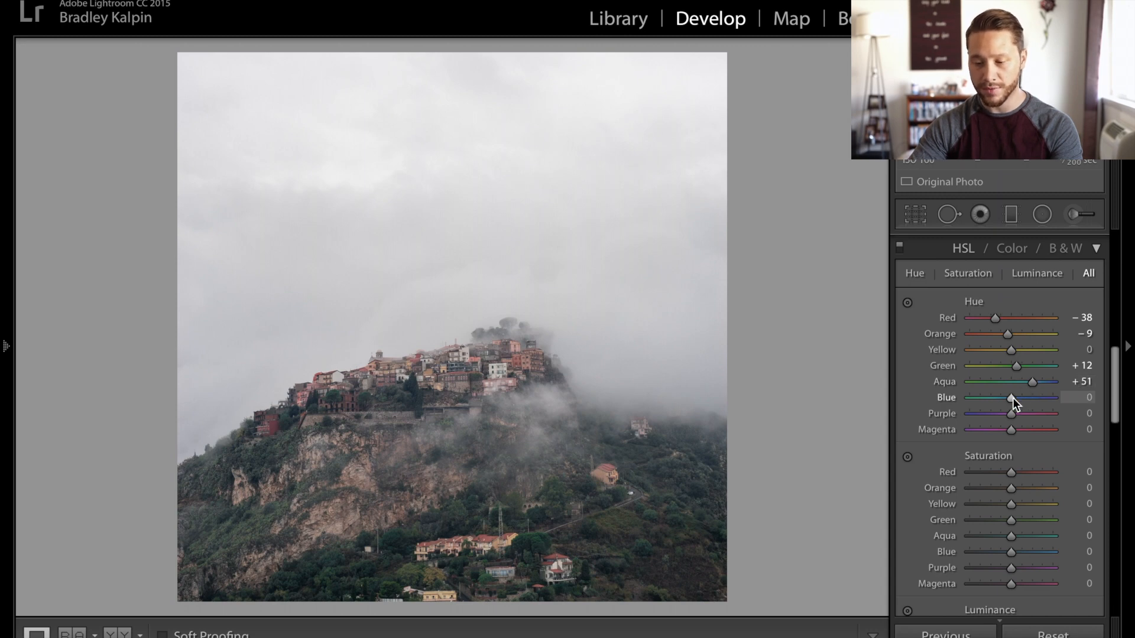
mouse_move(1013, 399)
mouse_down()
mouse_move(988, 399)
mouse_move(1014, 399)
mouse_up()
double_click(1014, 398)
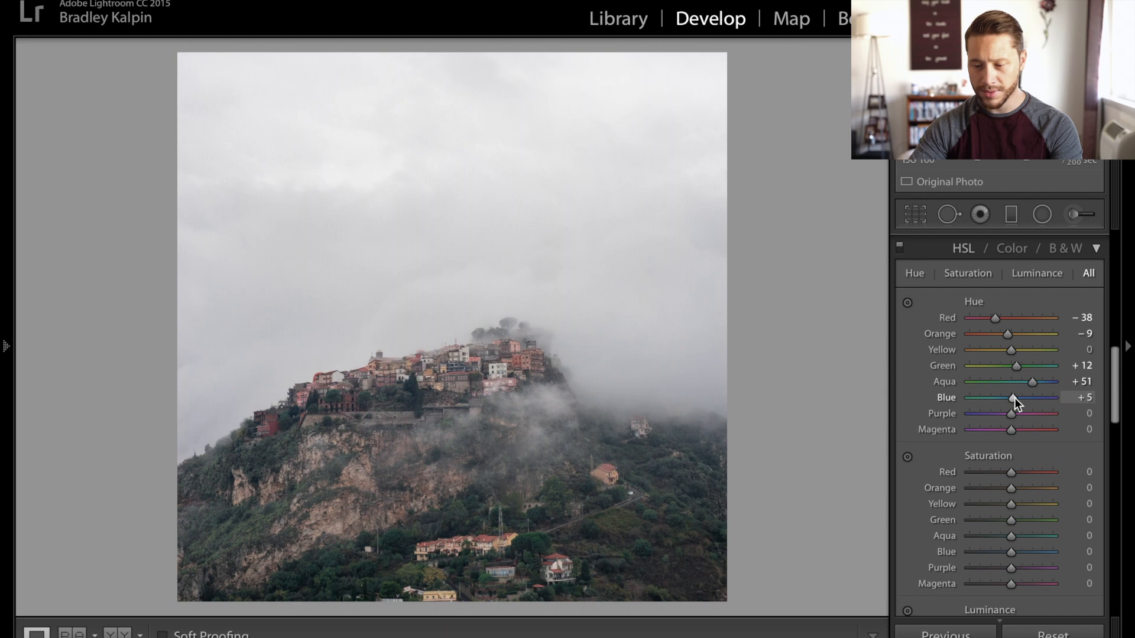
key(Up)
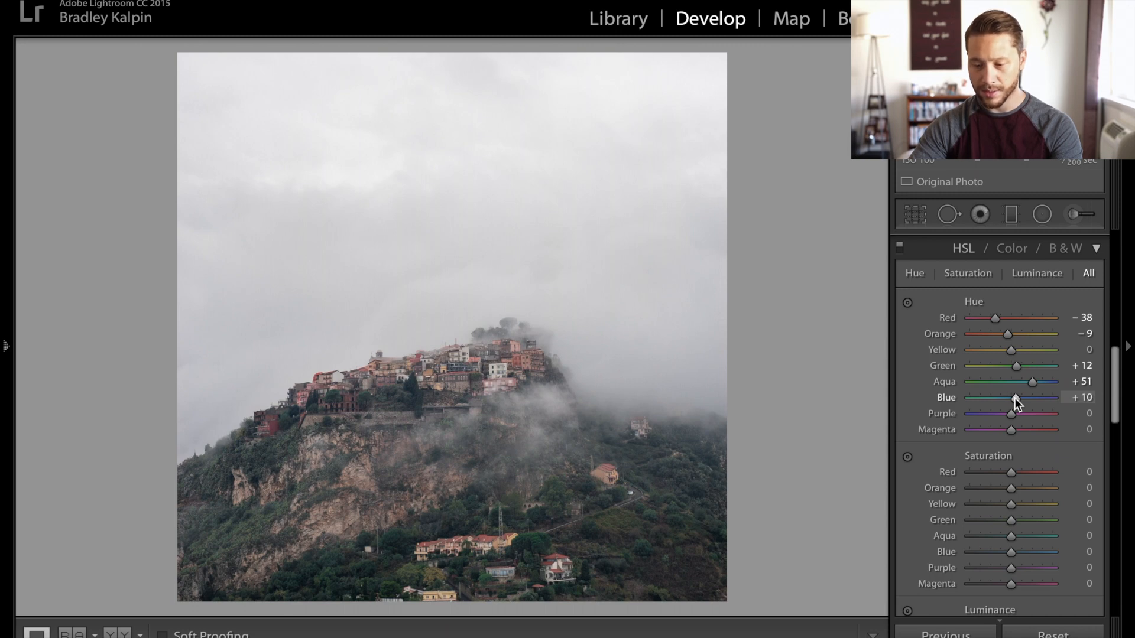
Test the red saturation at +100, reset it, and reduce it to -32
scroll(1031, 414, down, 3)
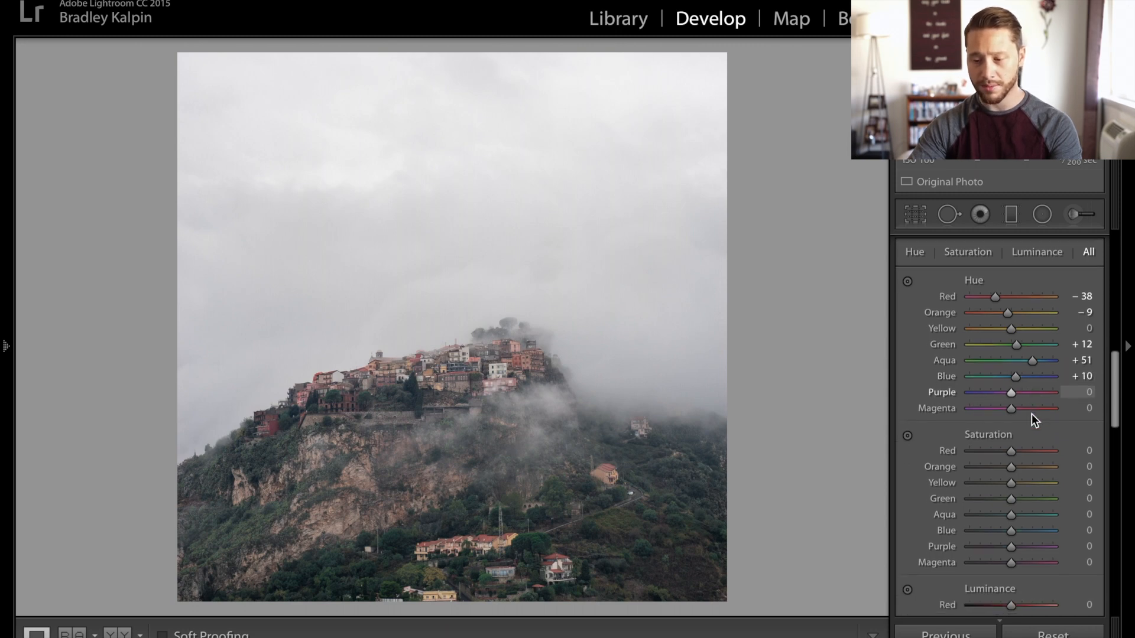
scroll(1031, 413, down, 1)
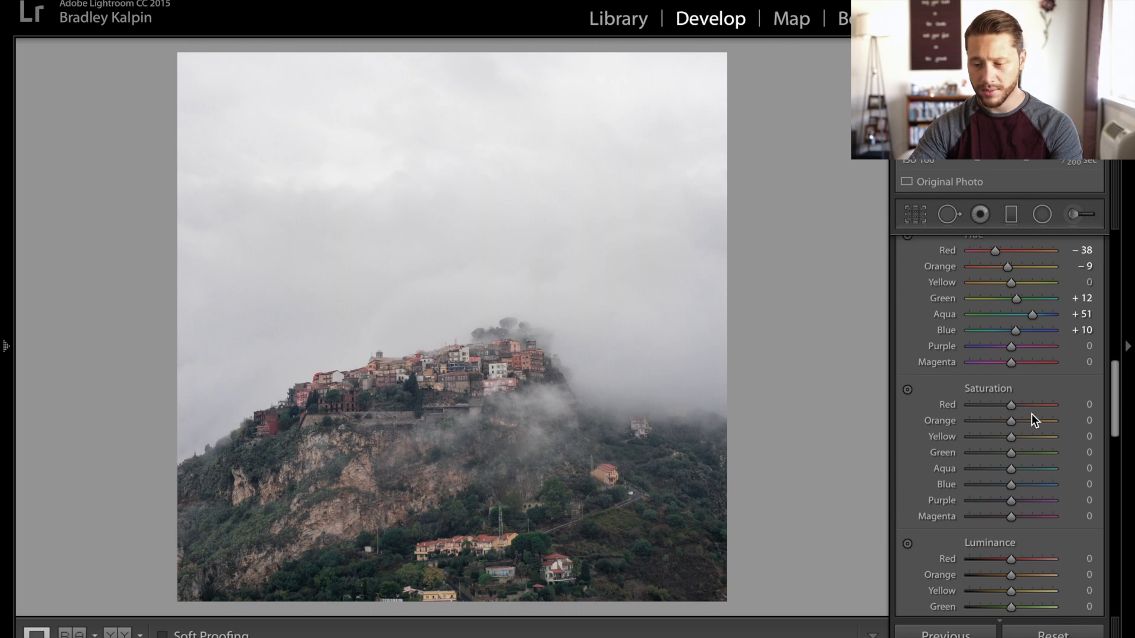
drag(1015, 406, 1061, 407)
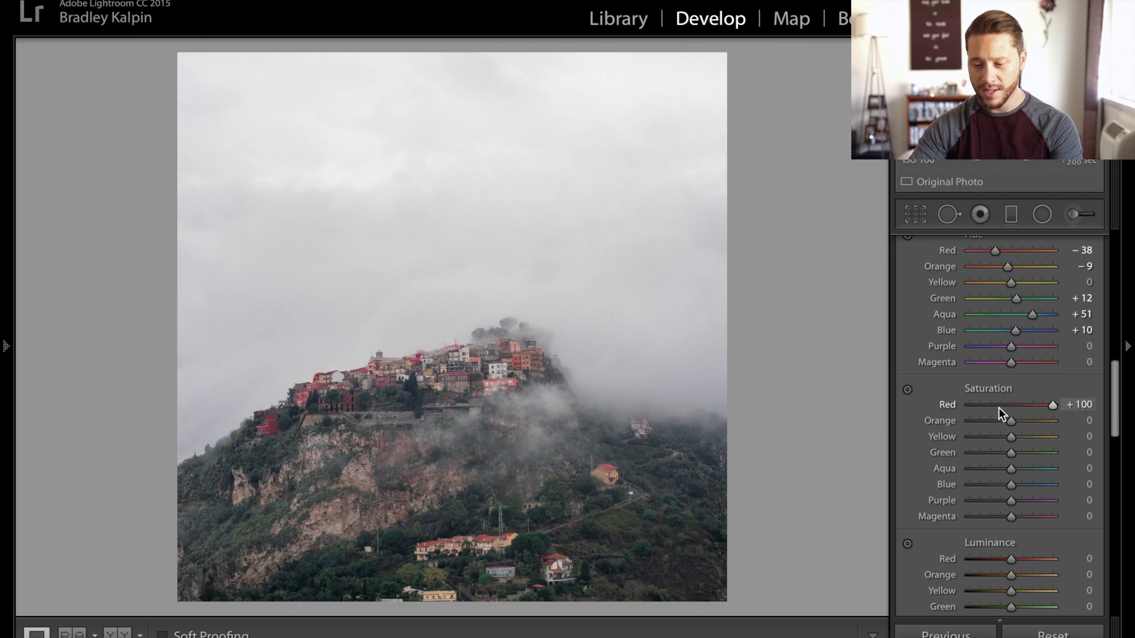
double_click(949, 407)
drag(1012, 406, 1005, 404)
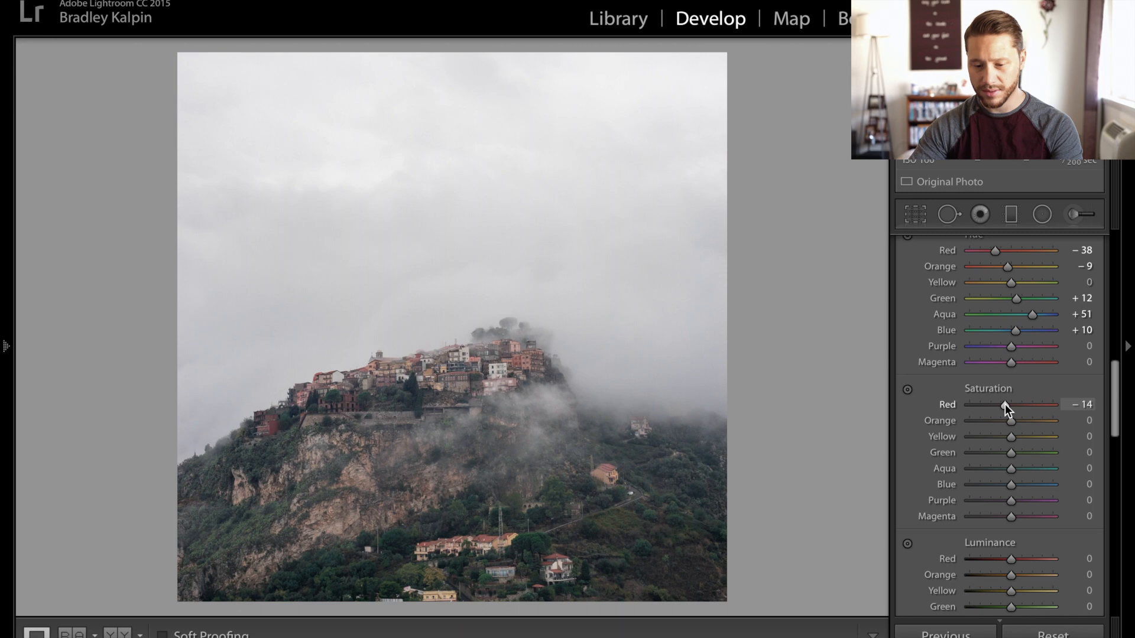
drag(1005, 404, 991, 403)
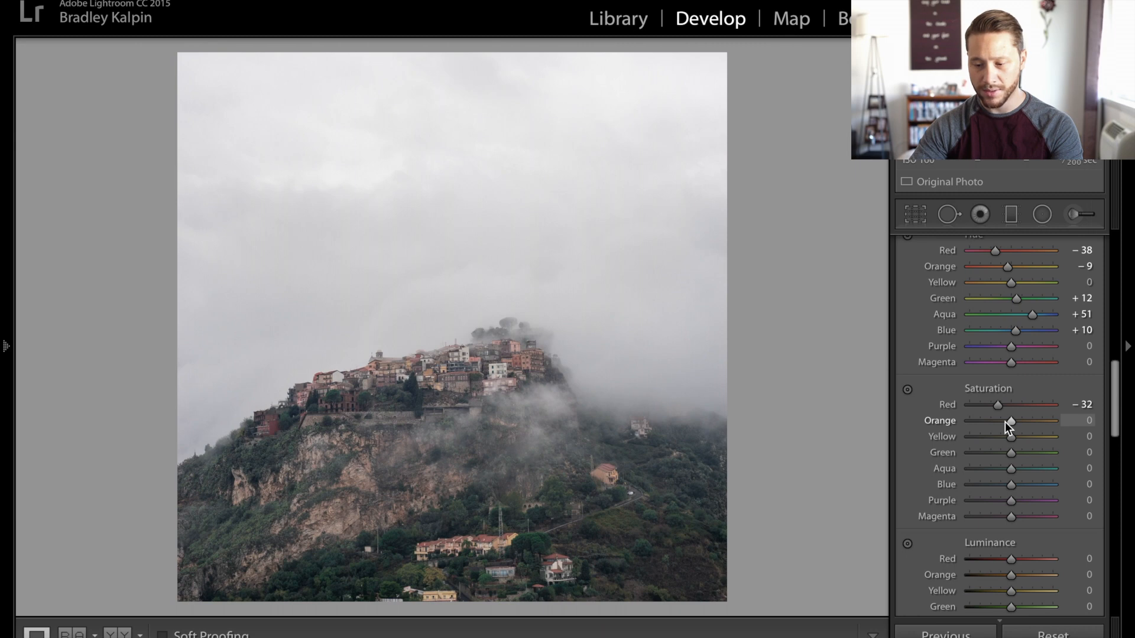
Set the orange saturation to +33, and try a slight positive yellow saturation before resetting yellow to 0
drag(1007, 421, 1018, 421)
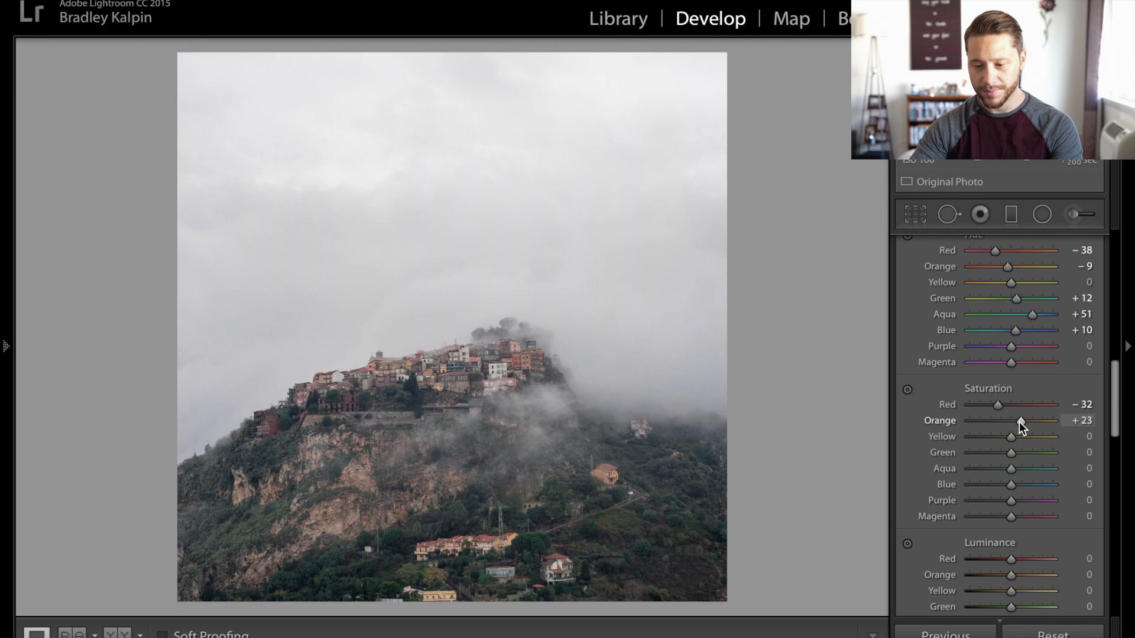
drag(1021, 422, 1022, 423)
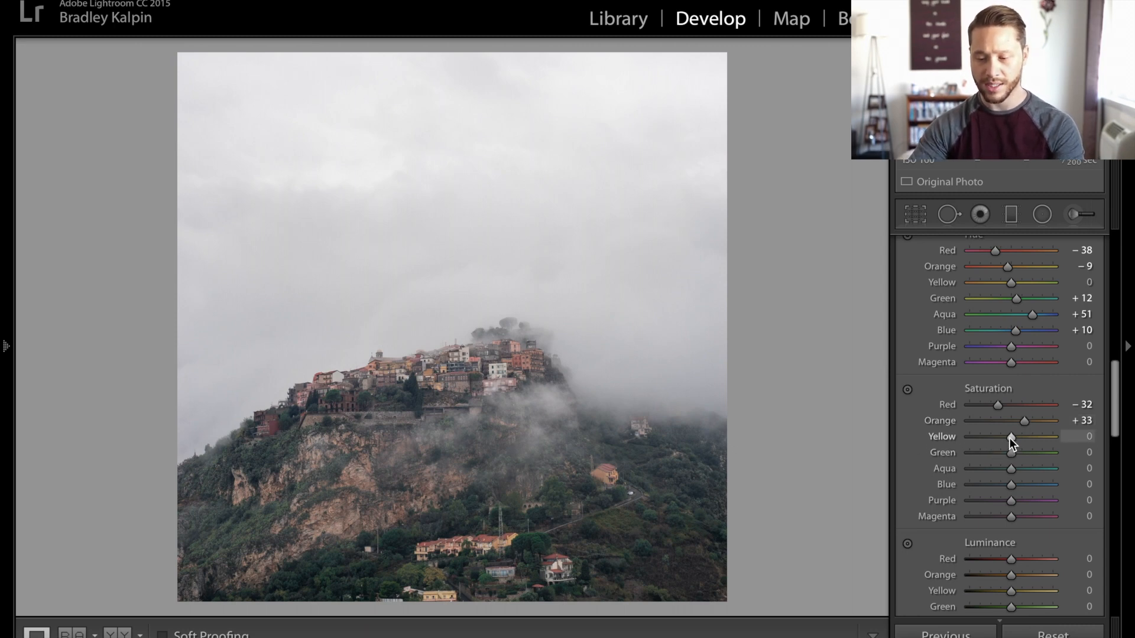
drag(1004, 435, 1007, 436)
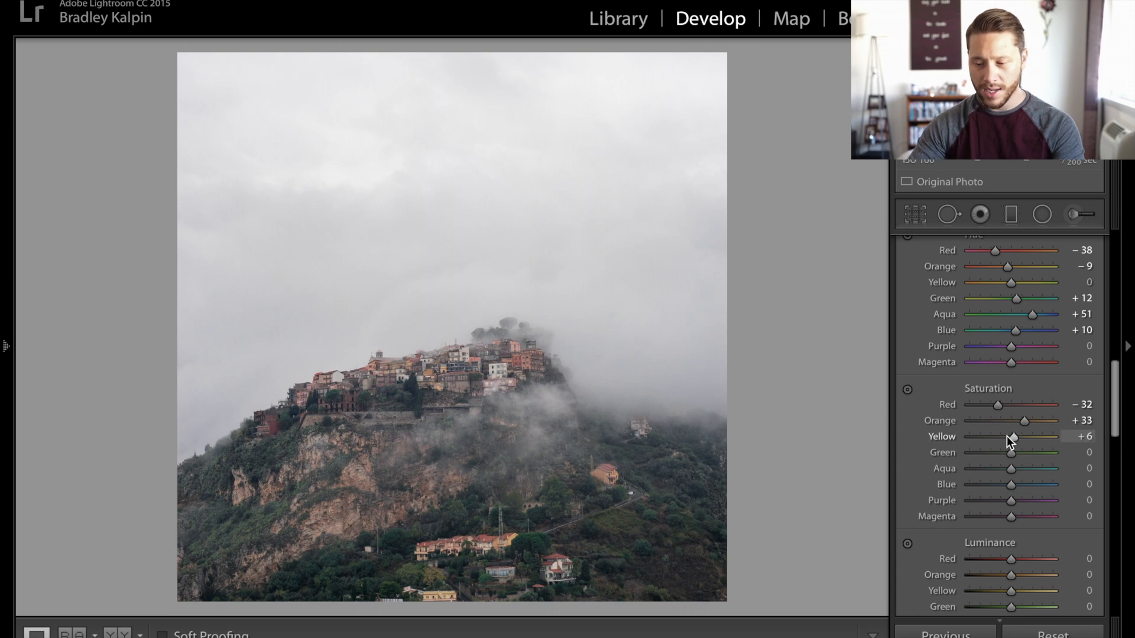
double_click(944, 437)
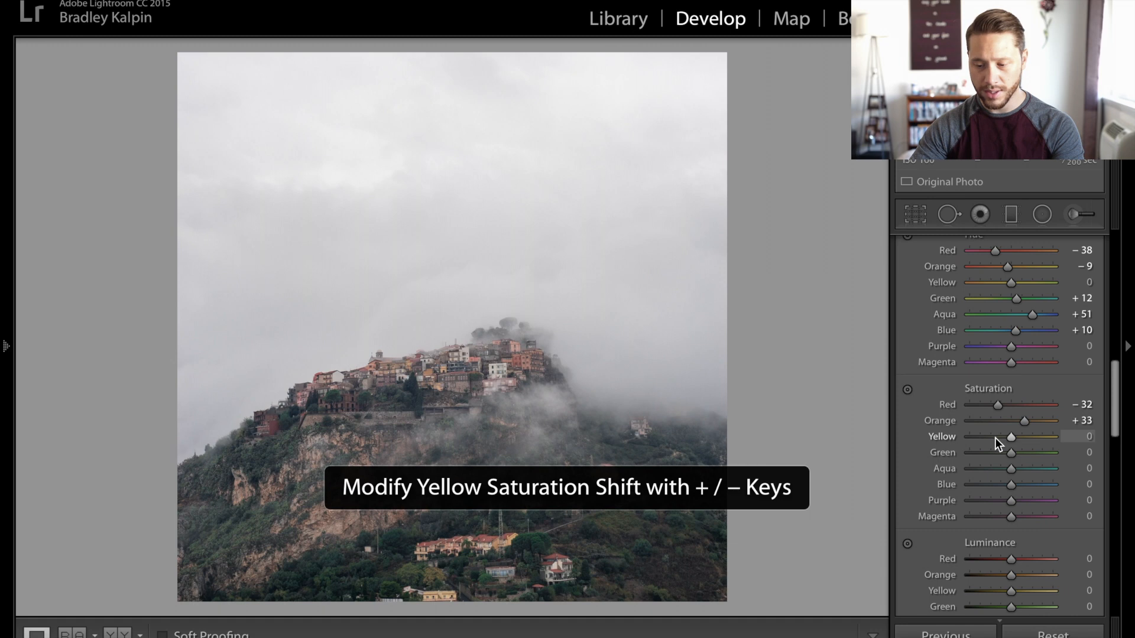
Fine-tune the yellow saturation in small increments to -5
key(minus)
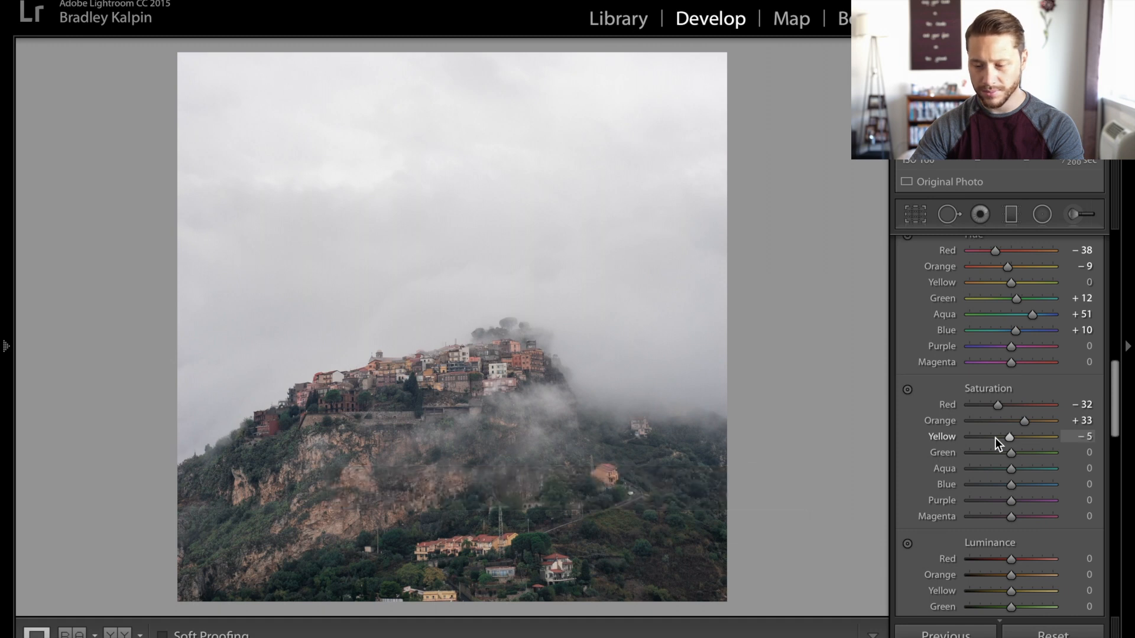
key(minus)
key(minus)
key(minus)
key(minus)
key(minus)
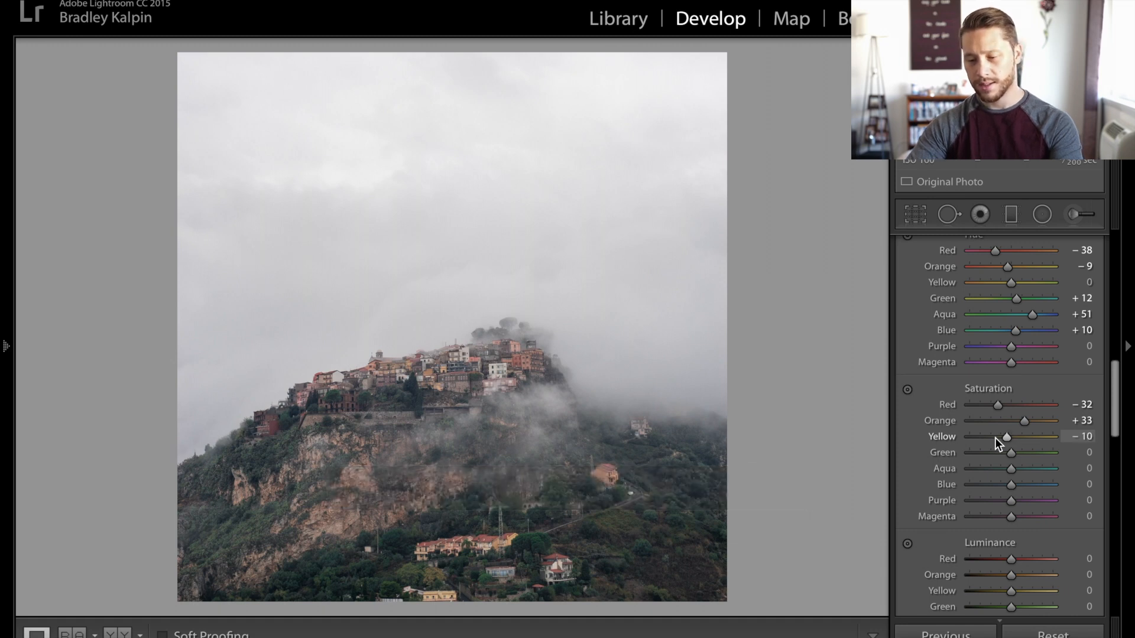
key(plus)
key(plus)
key(plus)
key(plus)
key(plus)
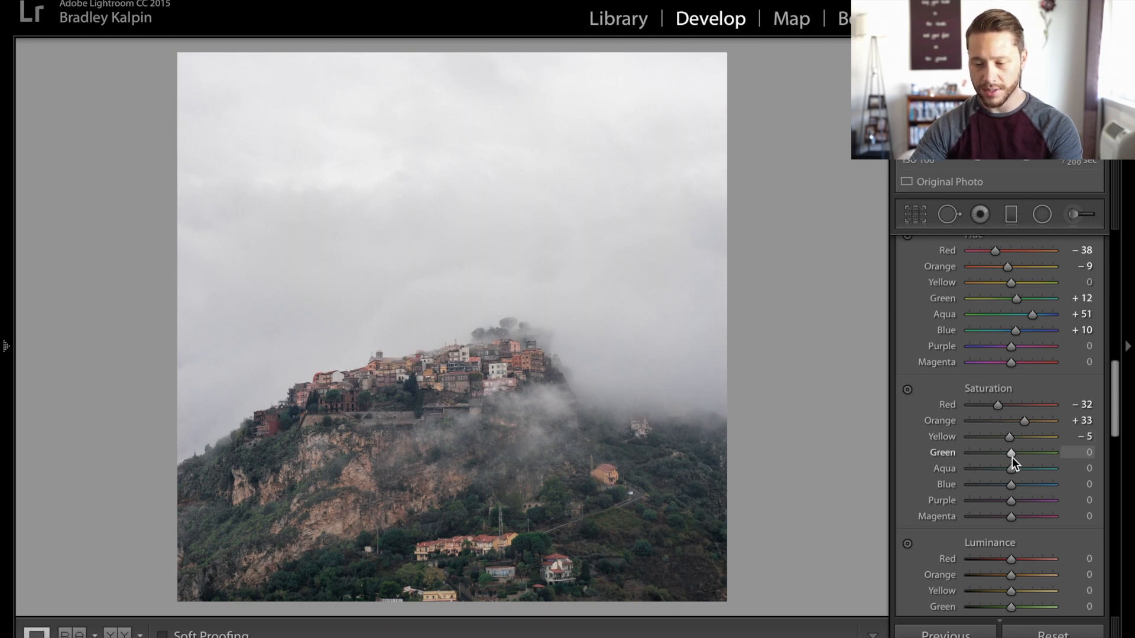
Balance the foliage colours by setting the green saturation to +23 and the aqua saturation to +18
key(plus)
key(plus)
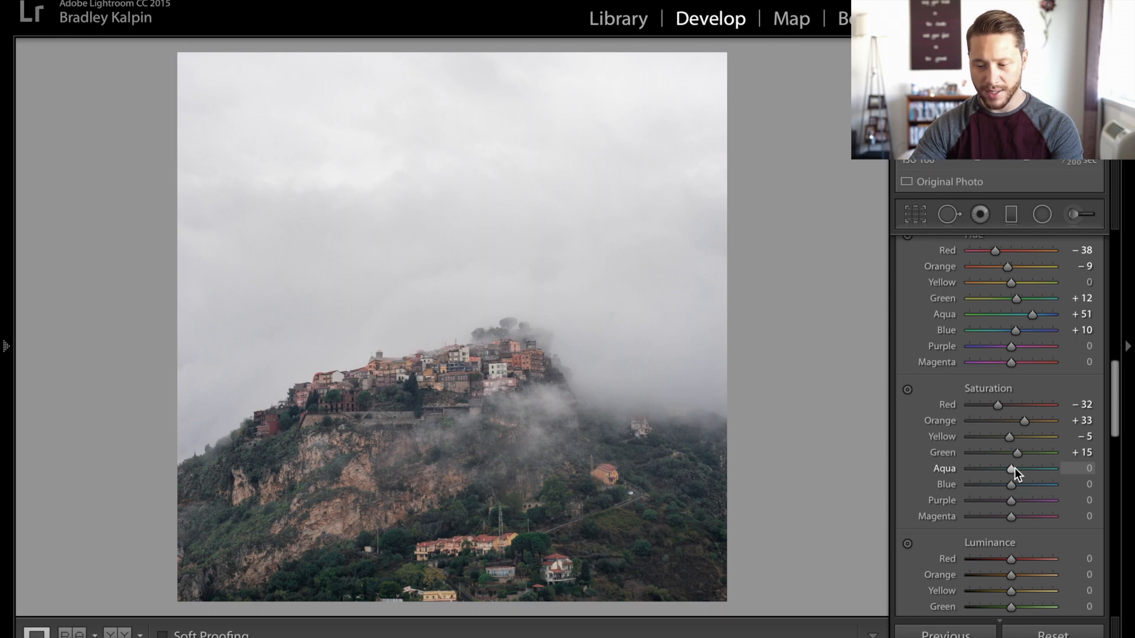
drag(1015, 467, 1033, 467)
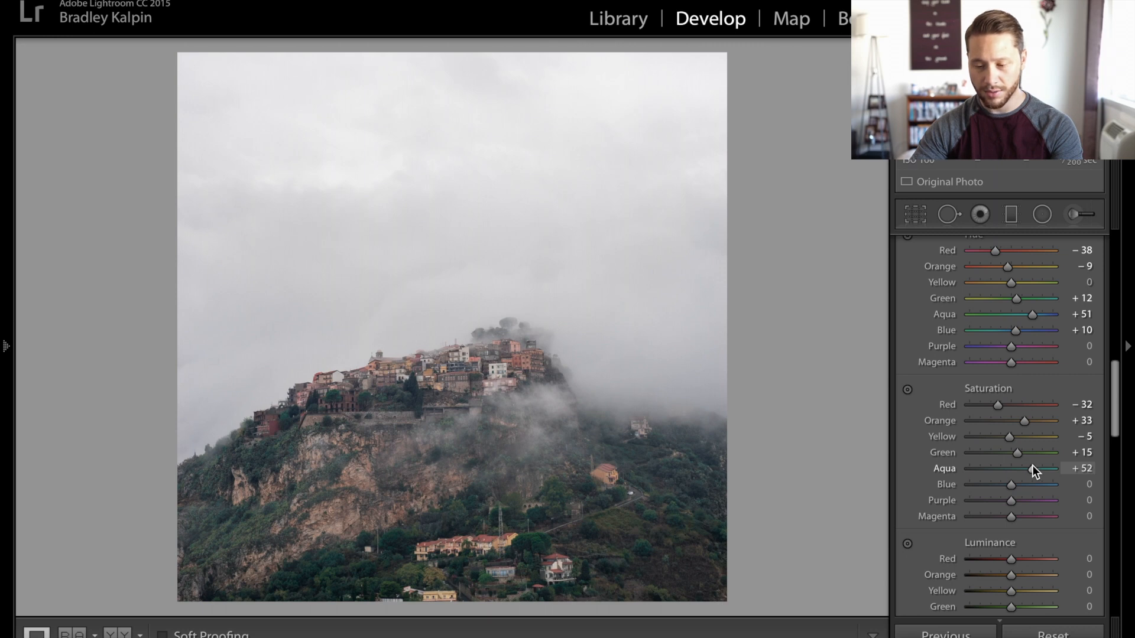
drag(1032, 467, 1020, 451)
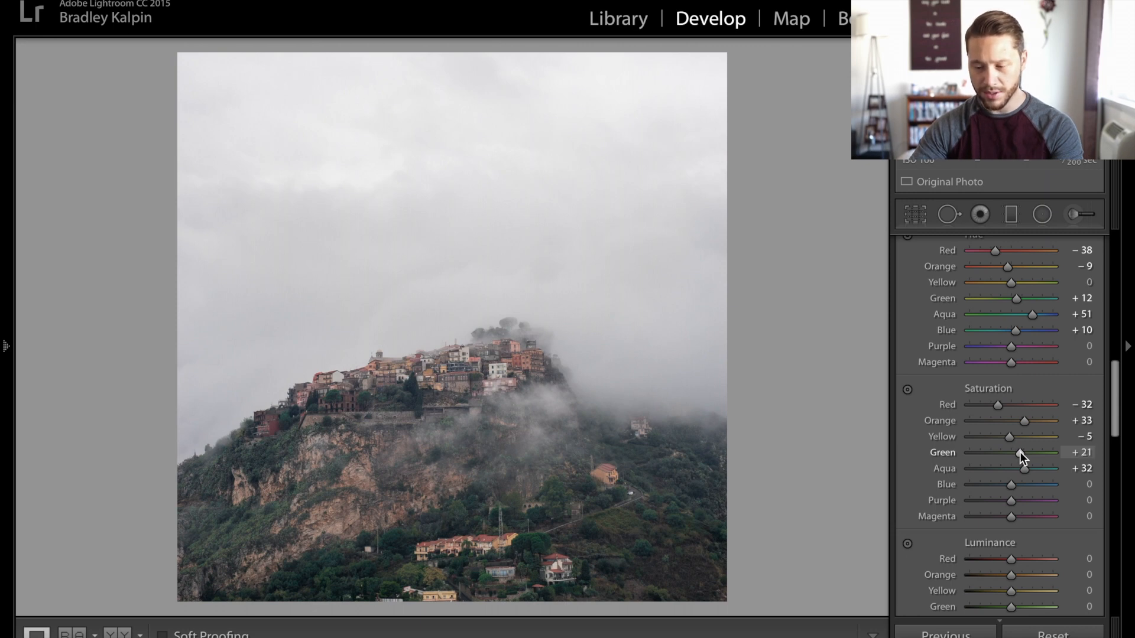
drag(1022, 451, 1019, 456)
click(1018, 469)
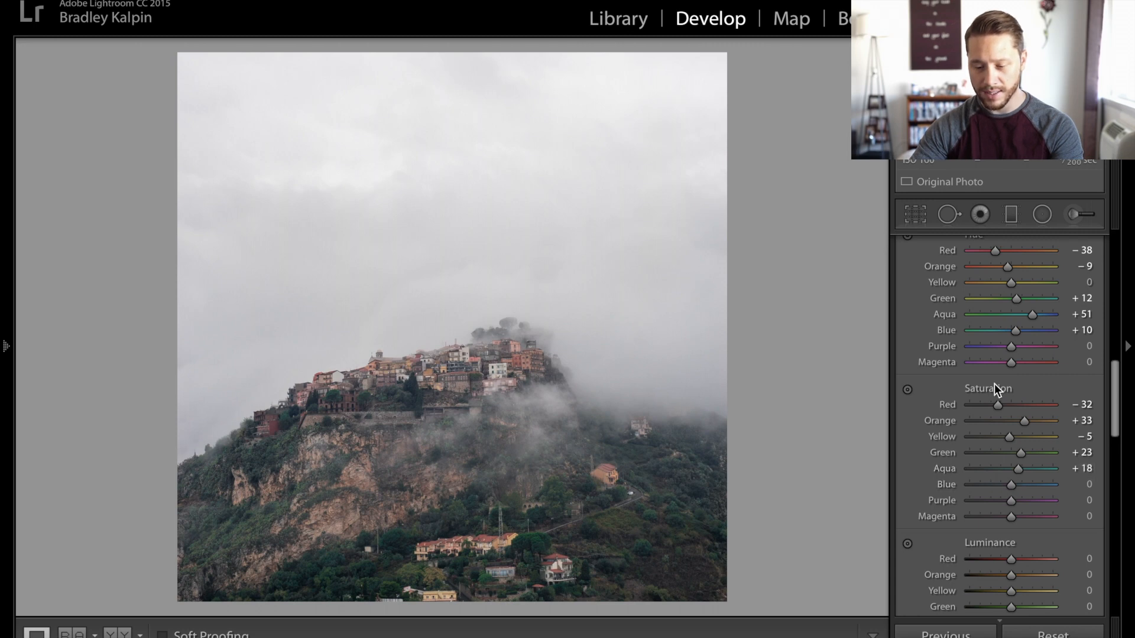
Compare the edited photo with its before view several times, and set the blue saturation to -15
key(backslash)
key(backslash)
key(backslash)
key(backslash)
key(backslash)
key(backslash)
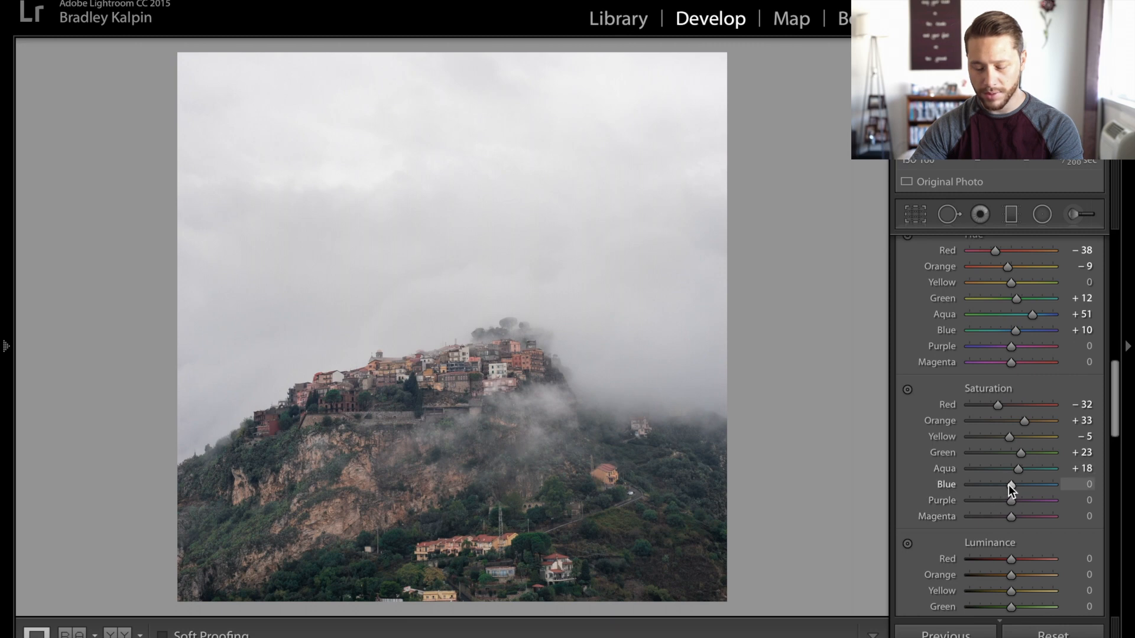
drag(999, 485, 1005, 484)
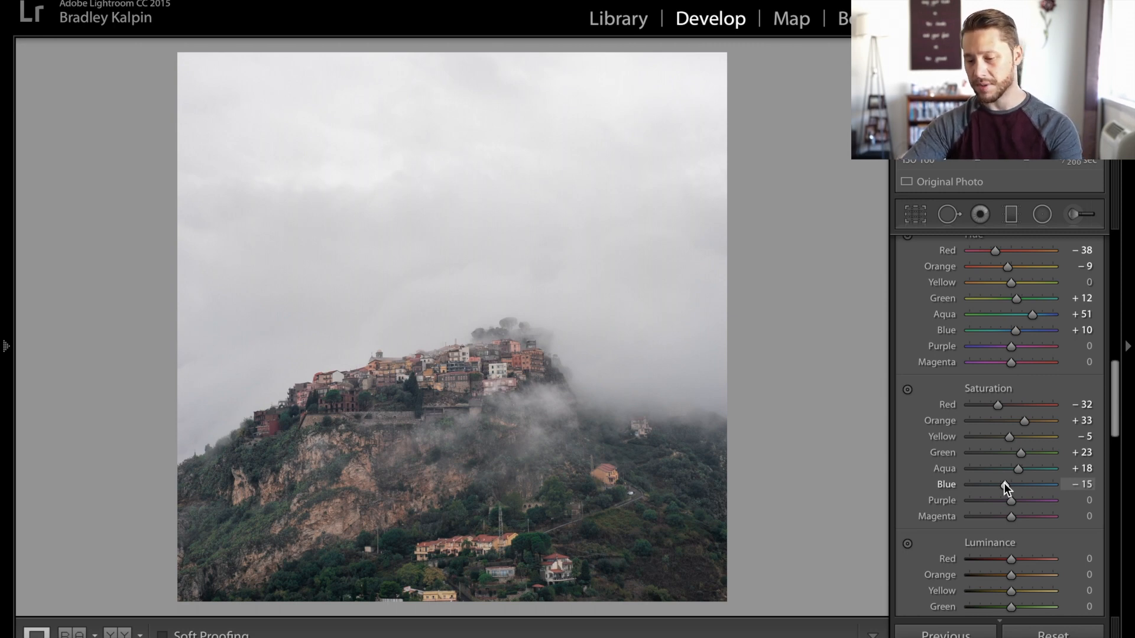
Test the orange luminance at its maximum of +100
scroll(1004, 484, down, 1)
scroll(1004, 484, down, 5)
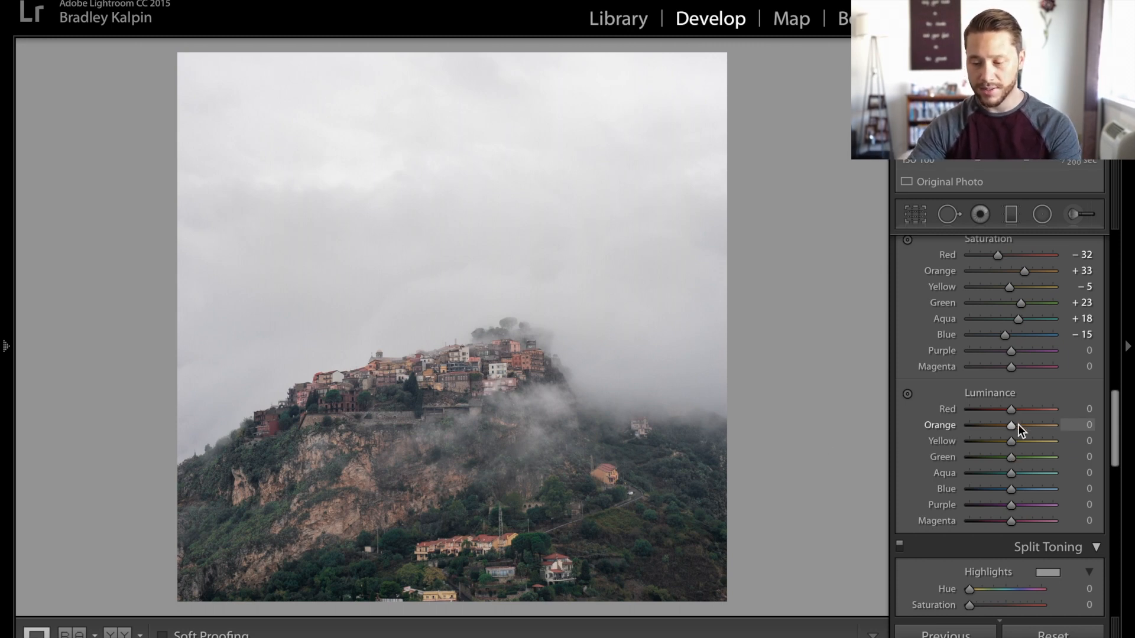
key(Up)
key(Up)
key(Up)
key(Up)
key(Up)
key(Up)
key(Up)
key(Up)
key(Up)
key(Up)
key(Up)
key(Up)
key(Up)
key(Up)
key(Up)
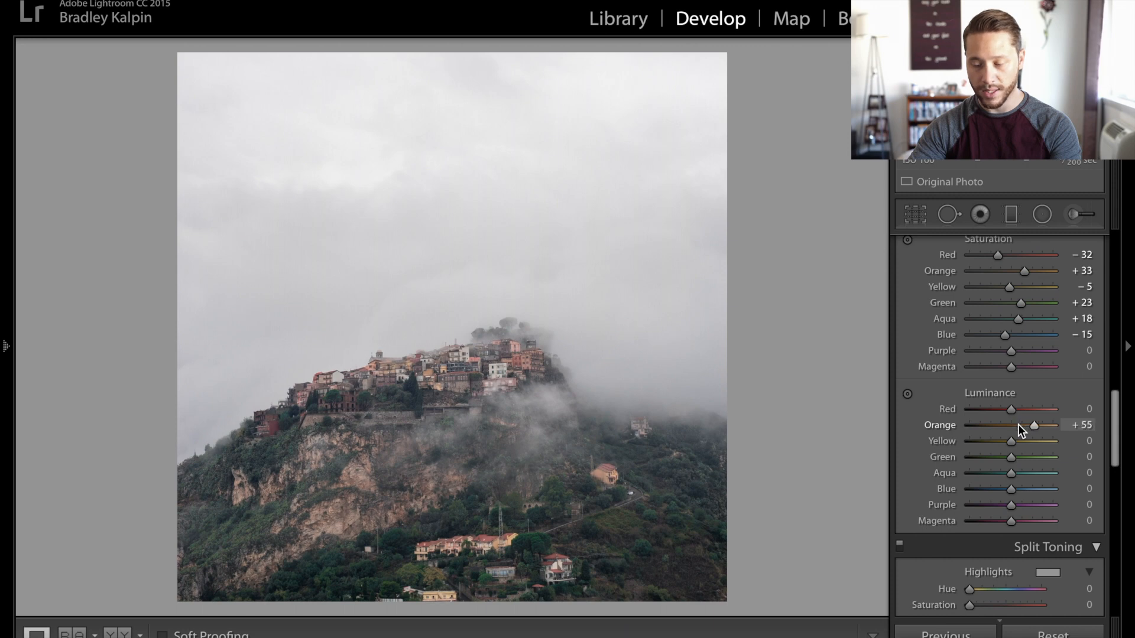
key(Up)
key(Up)
key(Up)
key(Up)
key(Up)
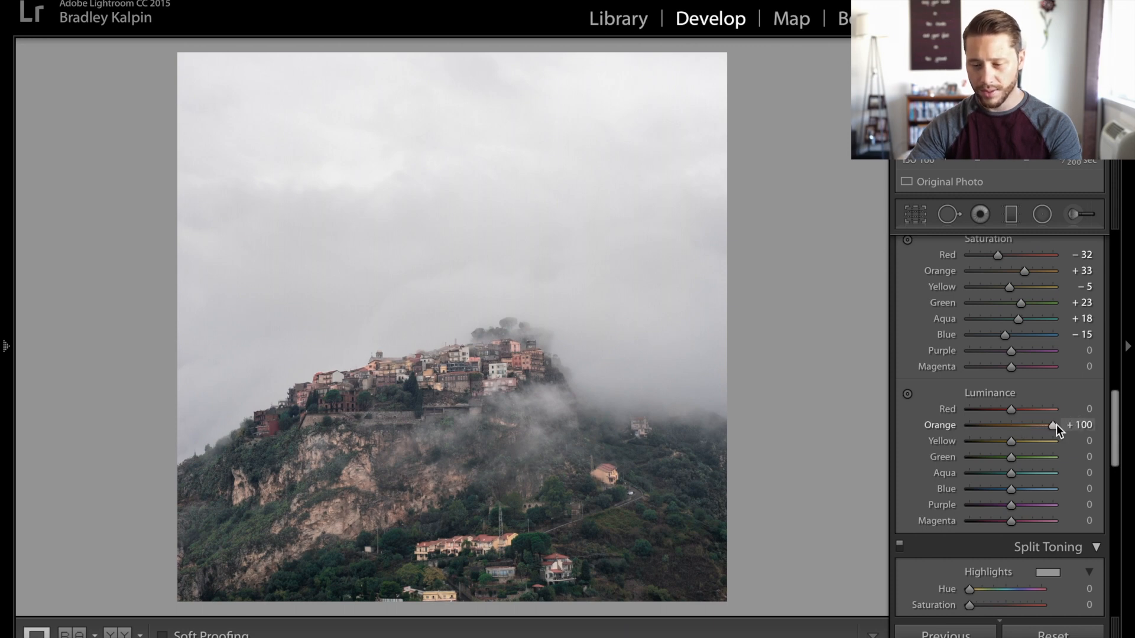
Reduce the orange luminance to exactly +50
drag(1050, 425, 1038, 428)
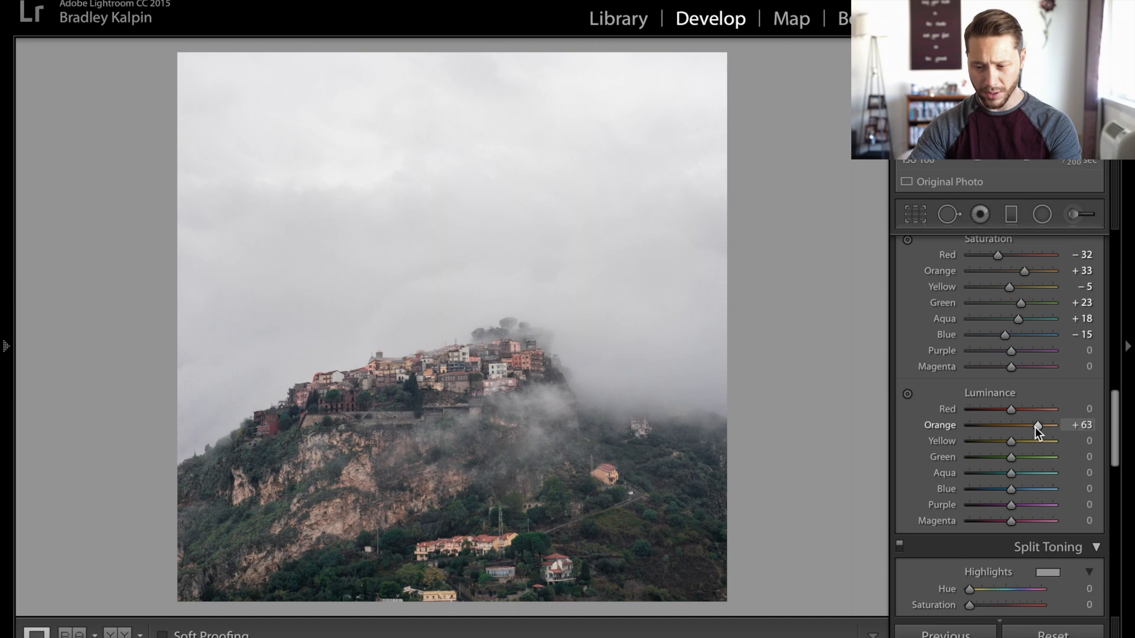
click(1079, 425)
text(+50)
key(Return)
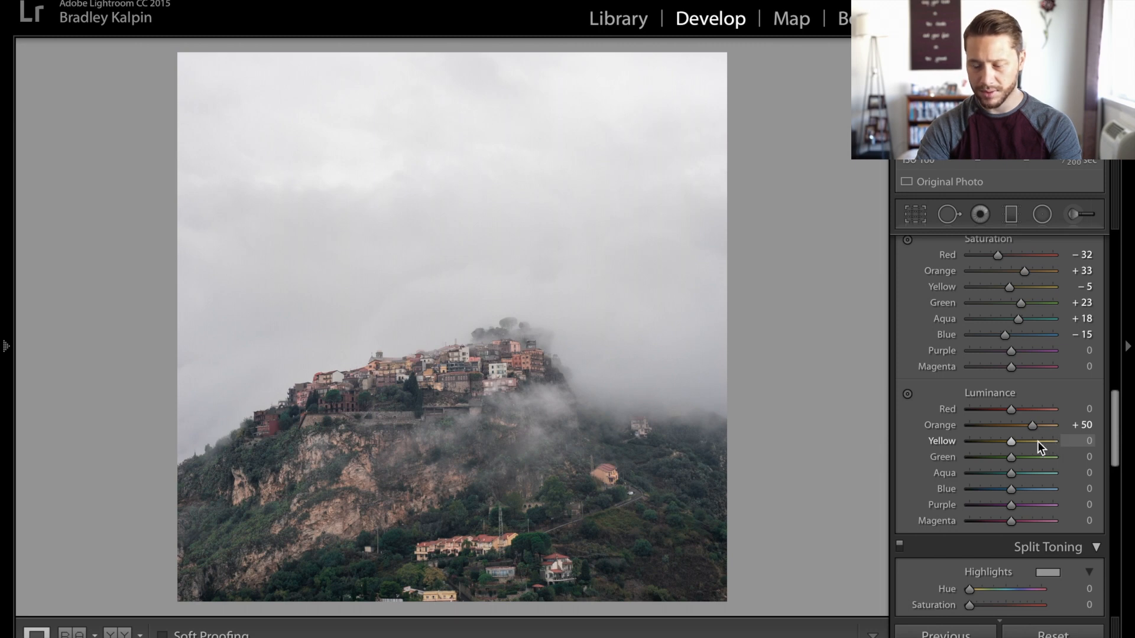
Set the yellow luminance to +34, and compare the photo with its before view
drag(1024, 442, 1027, 445)
key(Down)
key(Down)
key(Down)
key(backslash)
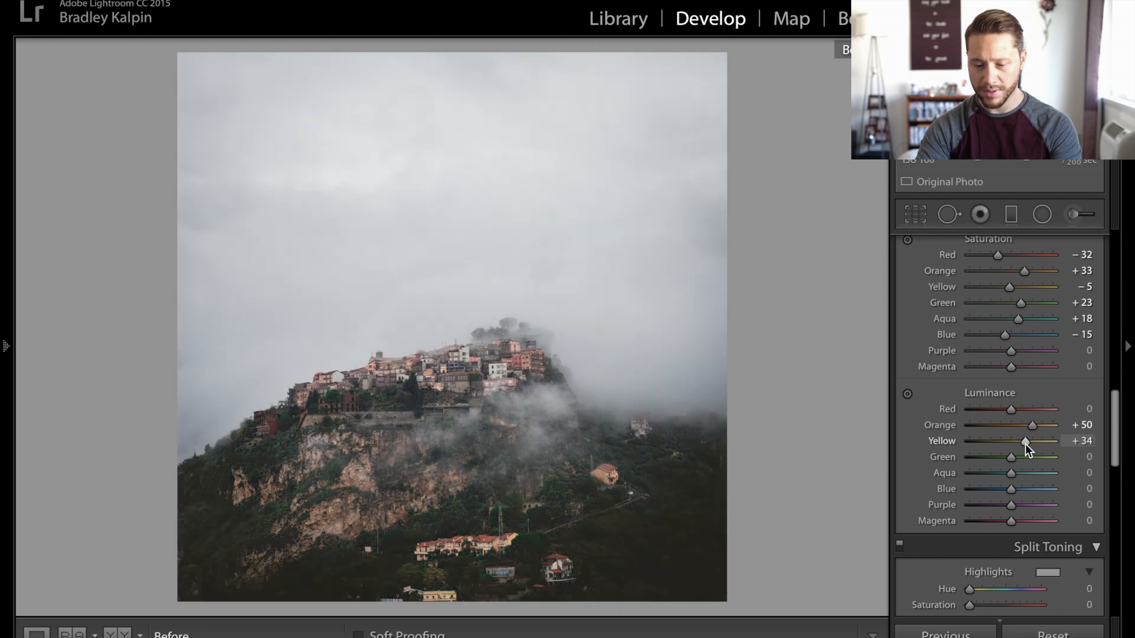
key(backslash)
key(backslash)
key(backslash)
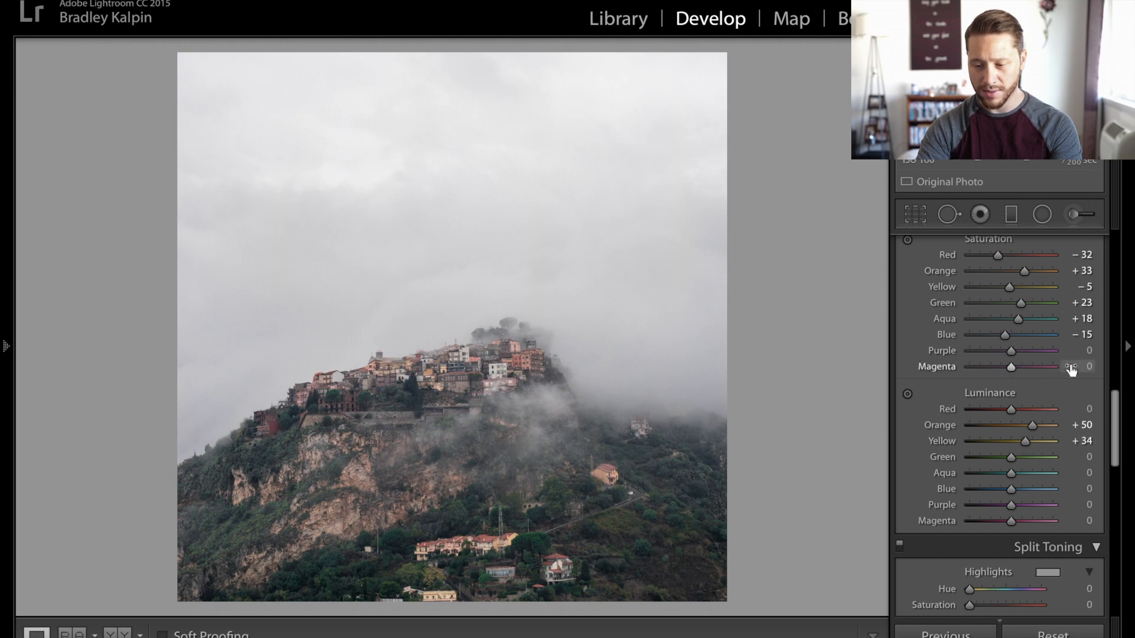
Try a tint in the Split Toning highlights, and reset the highlights hue and saturation to 0
scroll(1071, 369, down, 5)
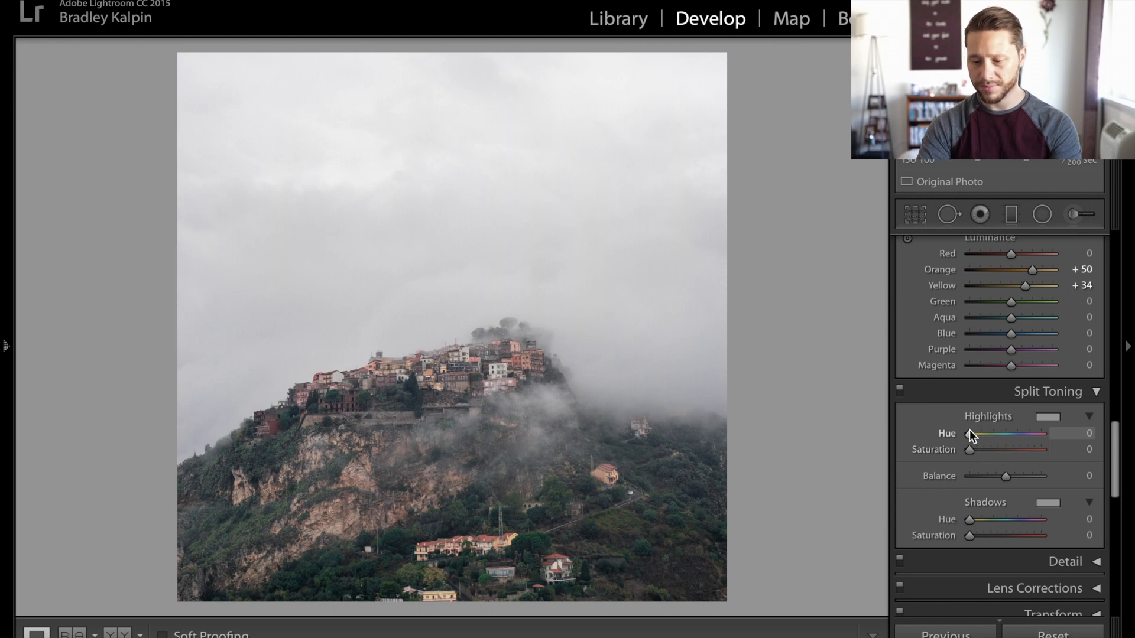
mouse_move(970, 450)
mouse_down()
mouse_move(1019, 434)
mouse_move(986, 437)
mouse_up()
double_click(951, 432)
double_click(945, 449)
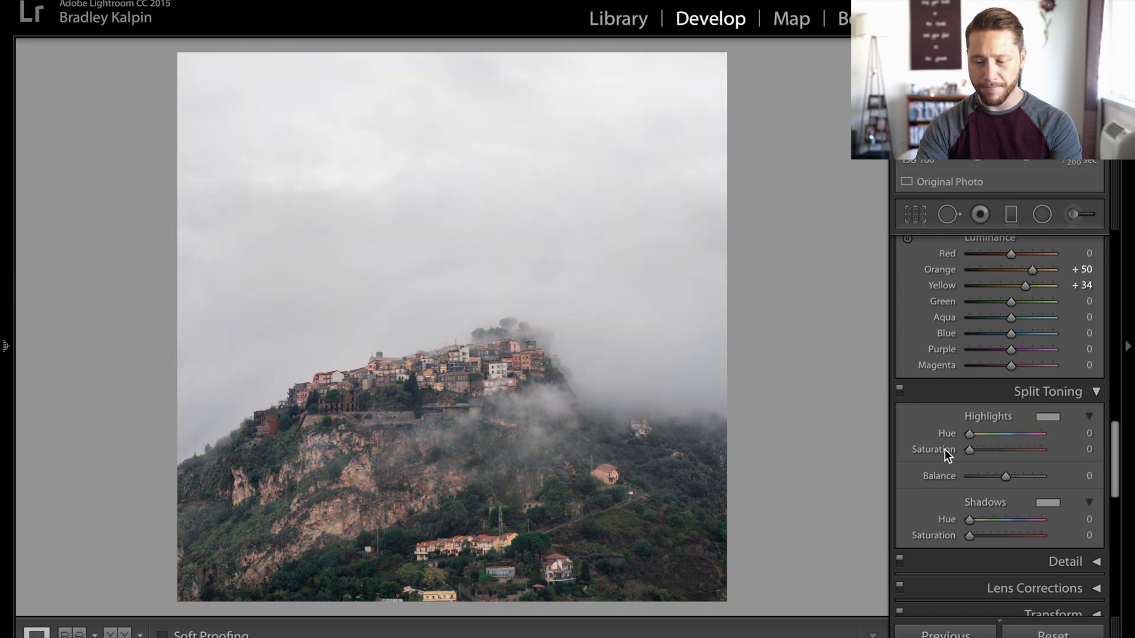
Set the Split Toning highlights hue to the blue tone 217 while previewing the tint at full strength
key(alt)
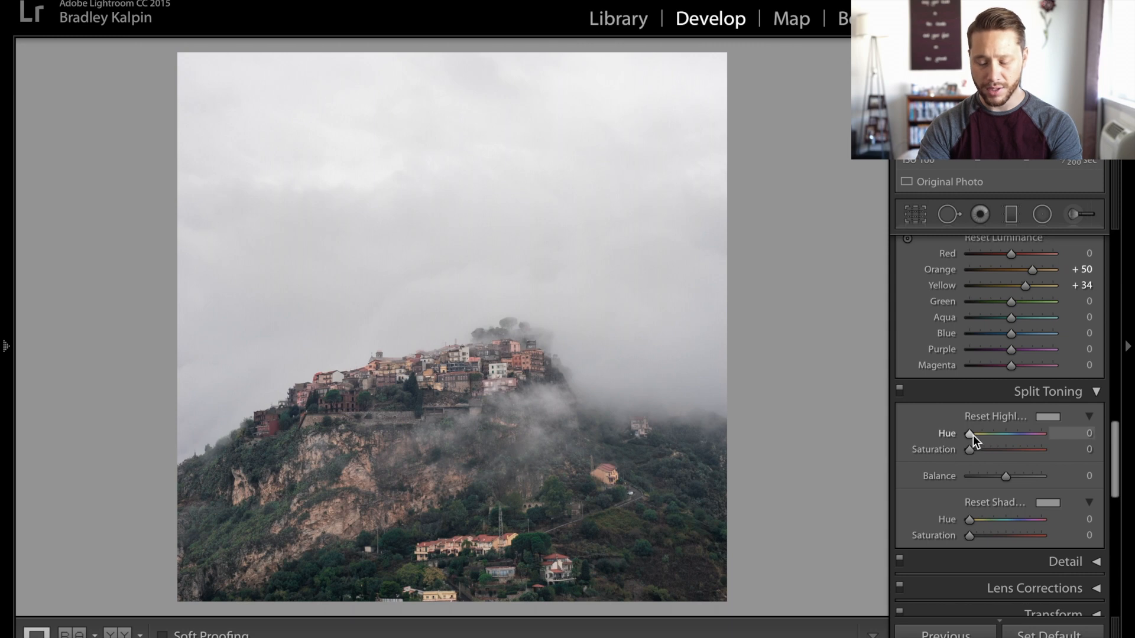
drag(973, 435, 974, 435)
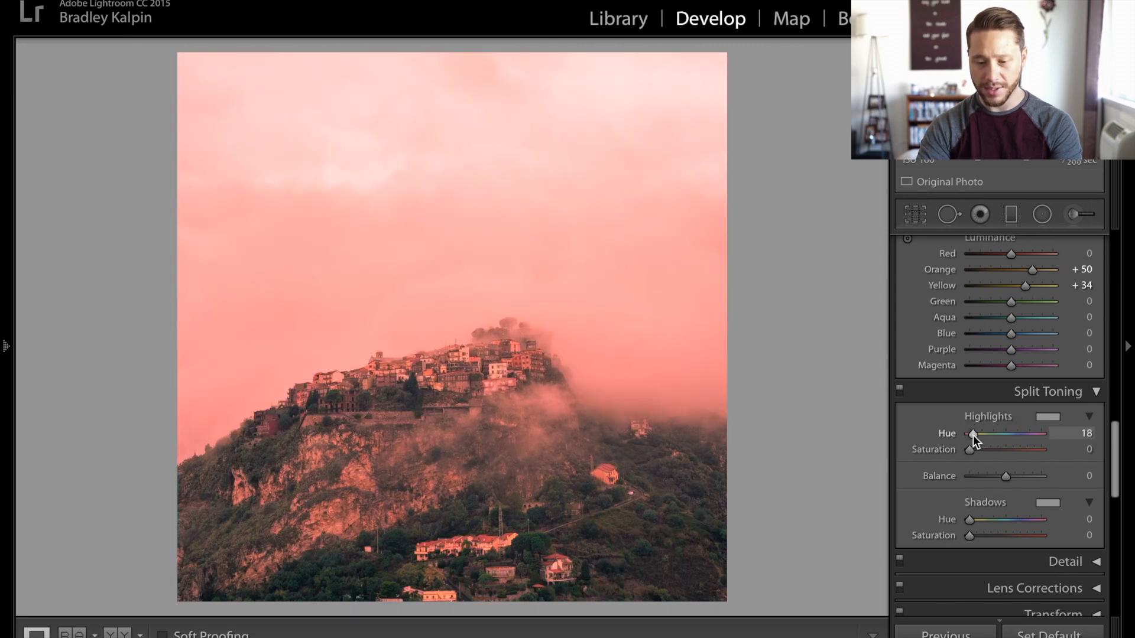
drag(973, 435, 1015, 435)
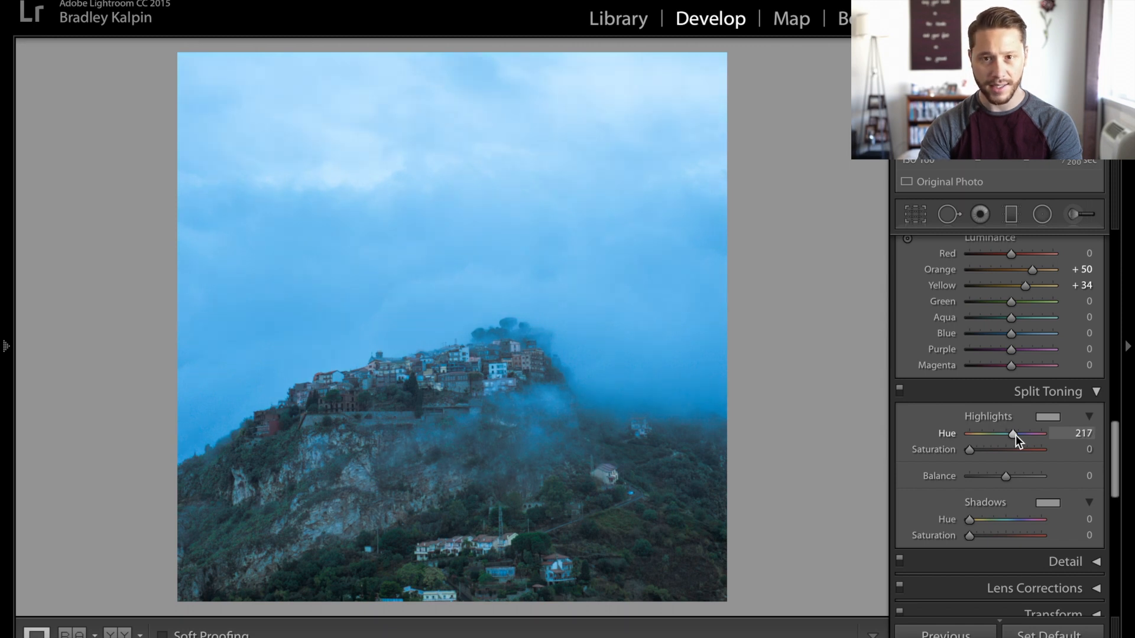
drag(1014, 435, 1016, 435)
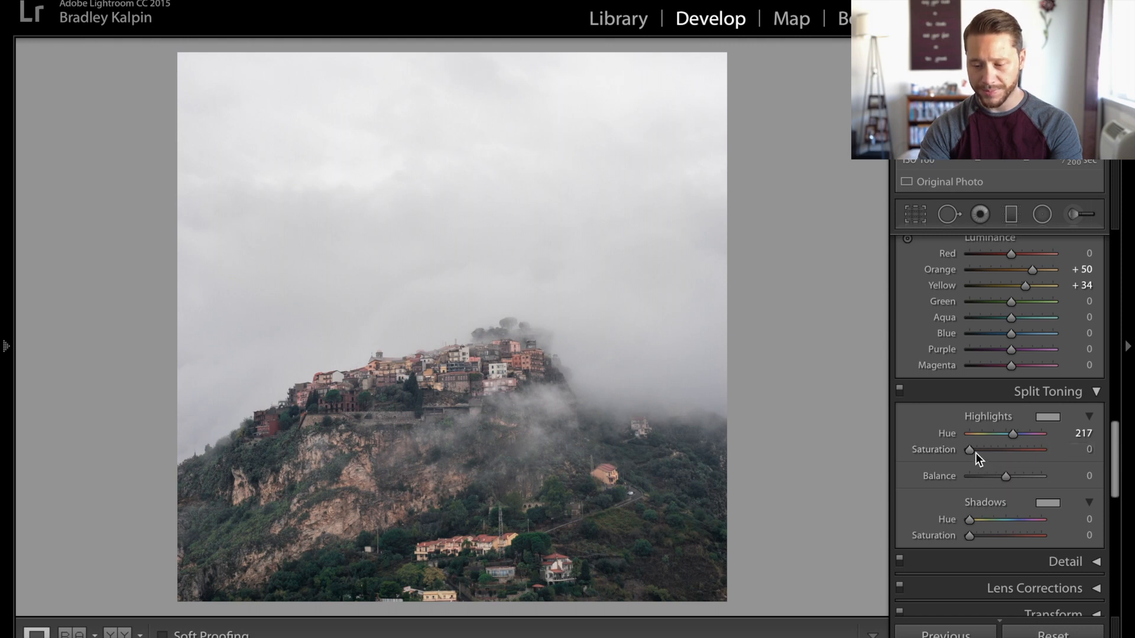
Set the highlights saturation to 4, and compare the photo with Split Toning off and on
mouse_move(972, 449)
mouse_down()
mouse_move(998, 450)
mouse_move(974, 448)
mouse_up()
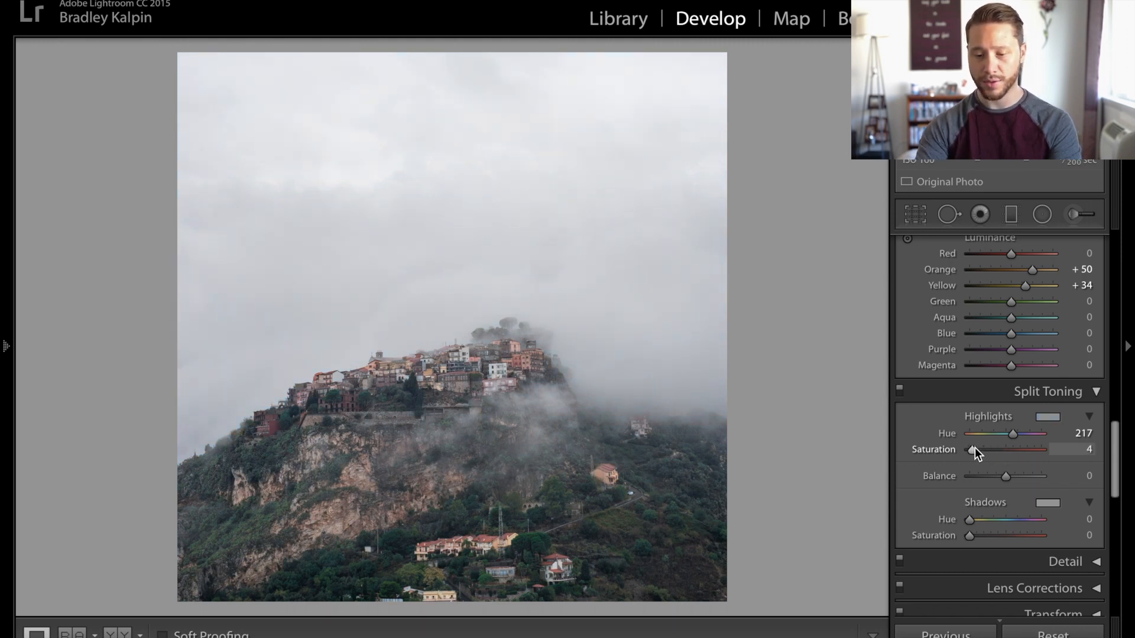
click(902, 391)
click(902, 391)
click(903, 392)
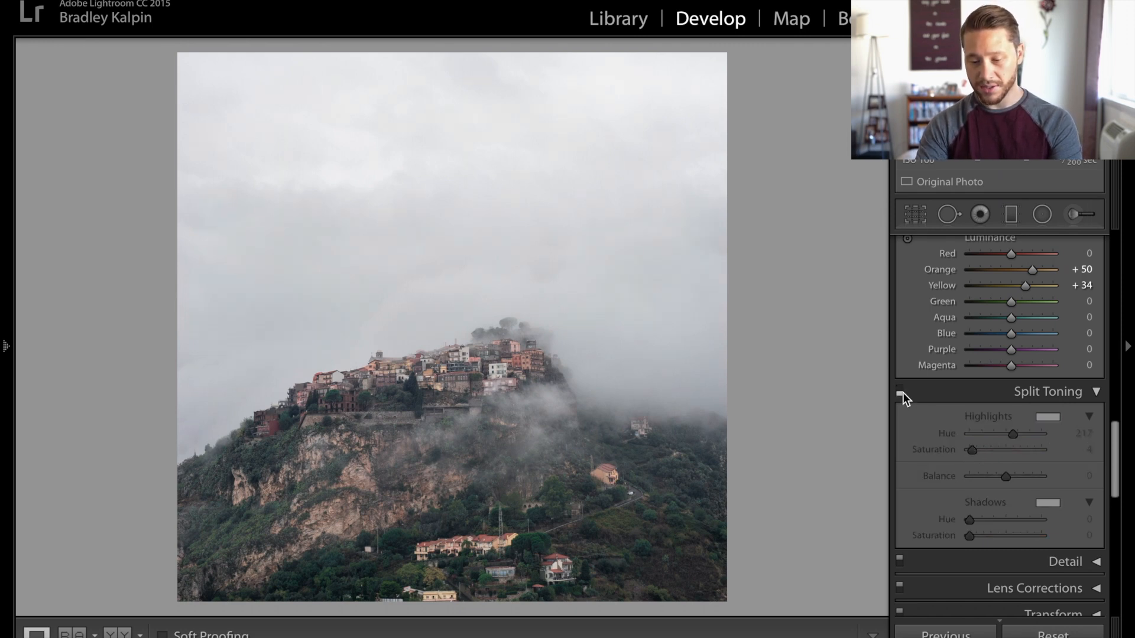
click(902, 393)
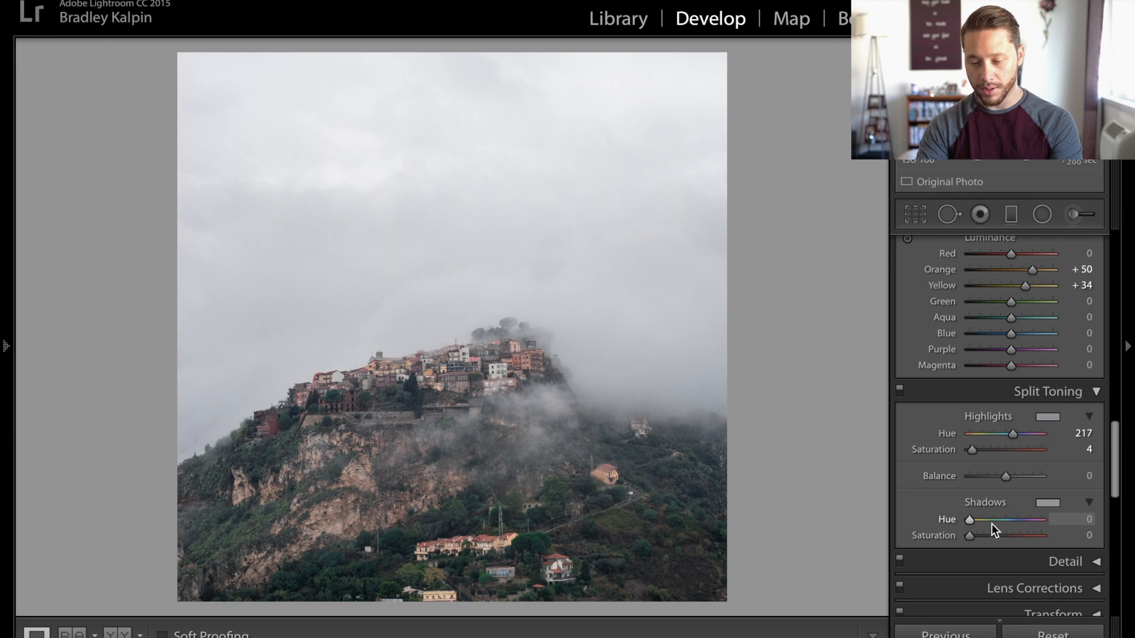
Set the Split Toning shadows hue to the yellow tone 58 while previewing the tint at full strength
key(alt)
alt+click(968, 519)
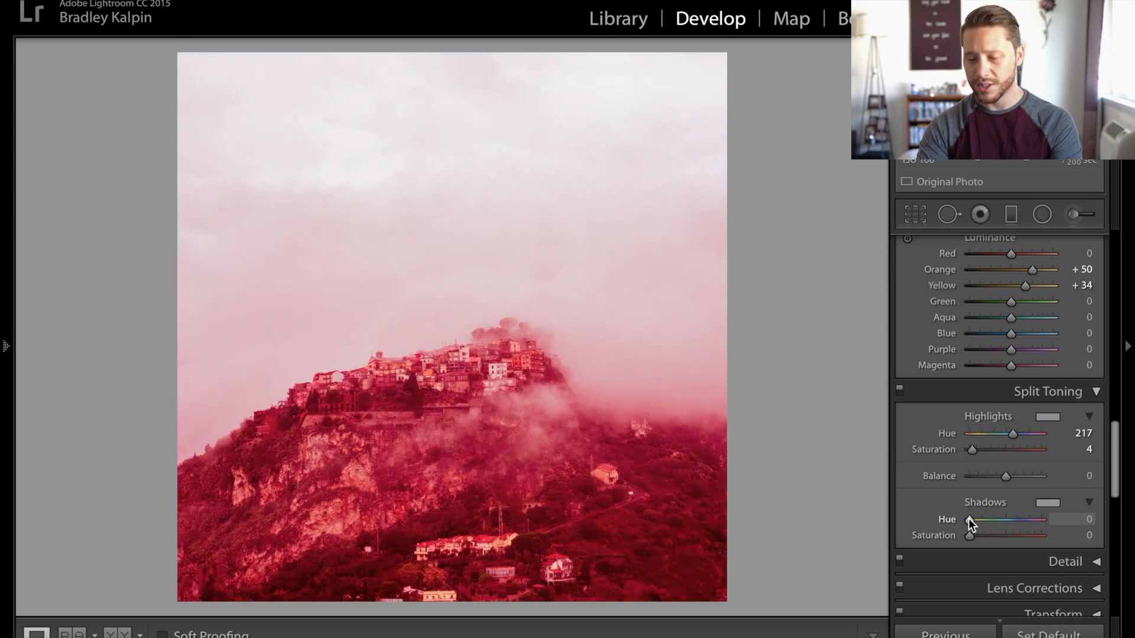
drag(969, 519, 980, 519)
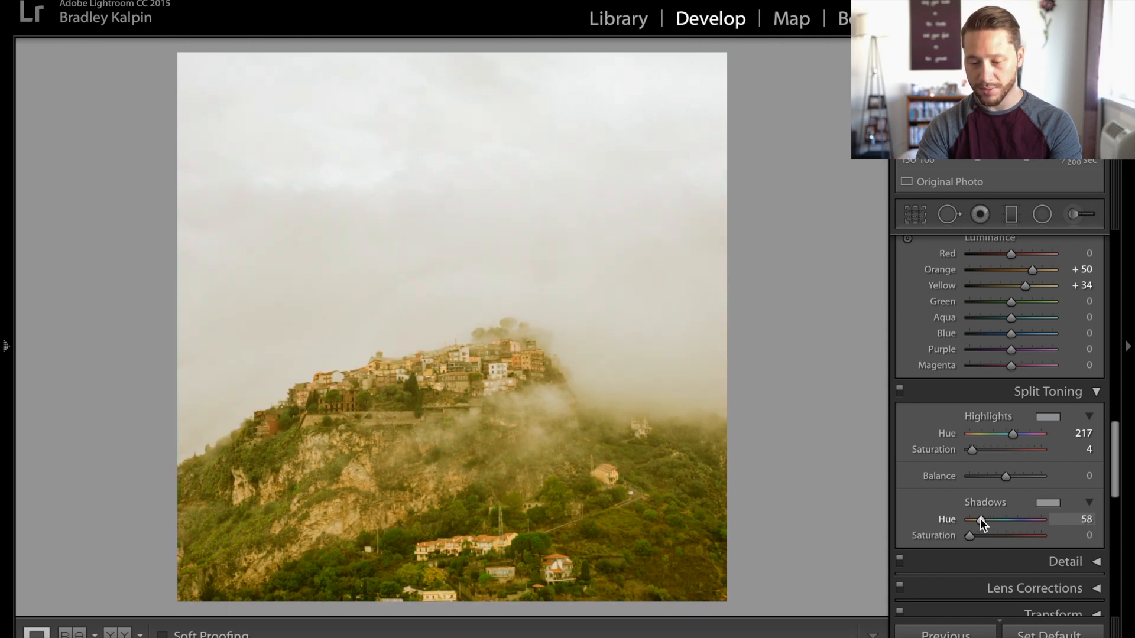
drag(980, 519, 980, 519)
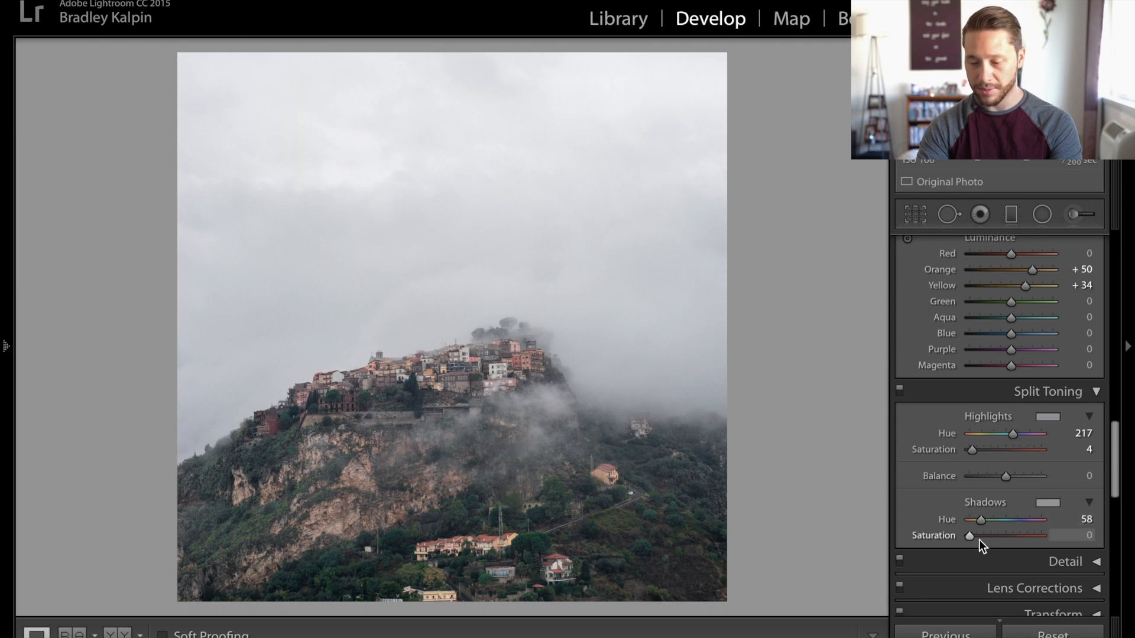
Set the Split Toning shadows saturation to 14, and compare the photo with Split Toning off and on
mouse_move(970, 537)
mouse_down()
mouse_move(1025, 535)
mouse_move(981, 535)
mouse_up()
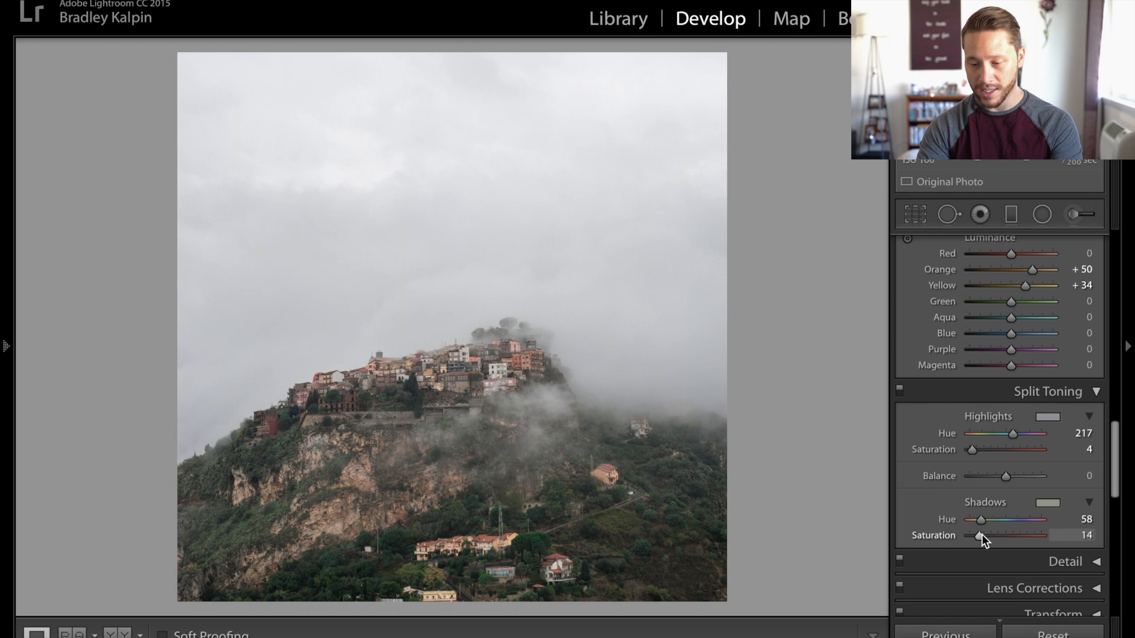
click(903, 389)
click(903, 389)
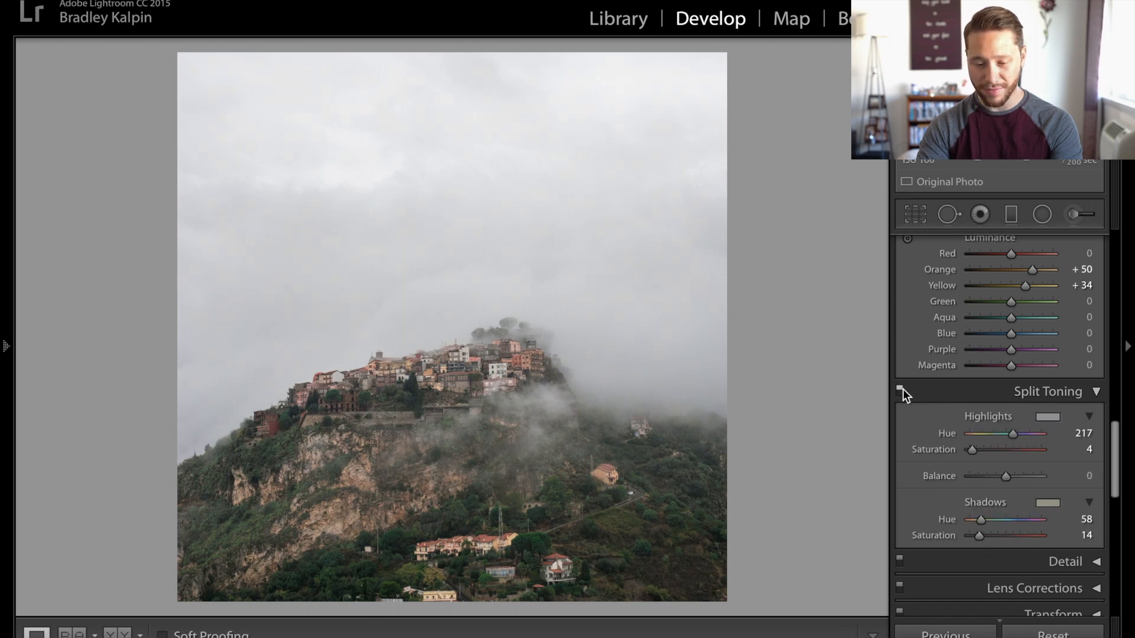
click(903, 389)
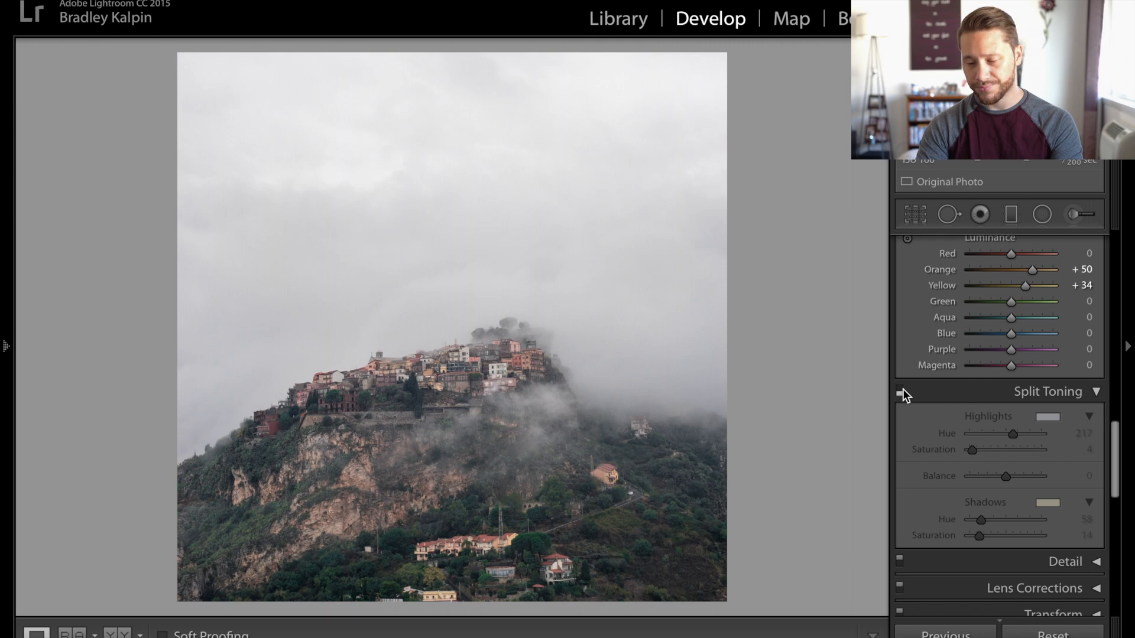
click(903, 389)
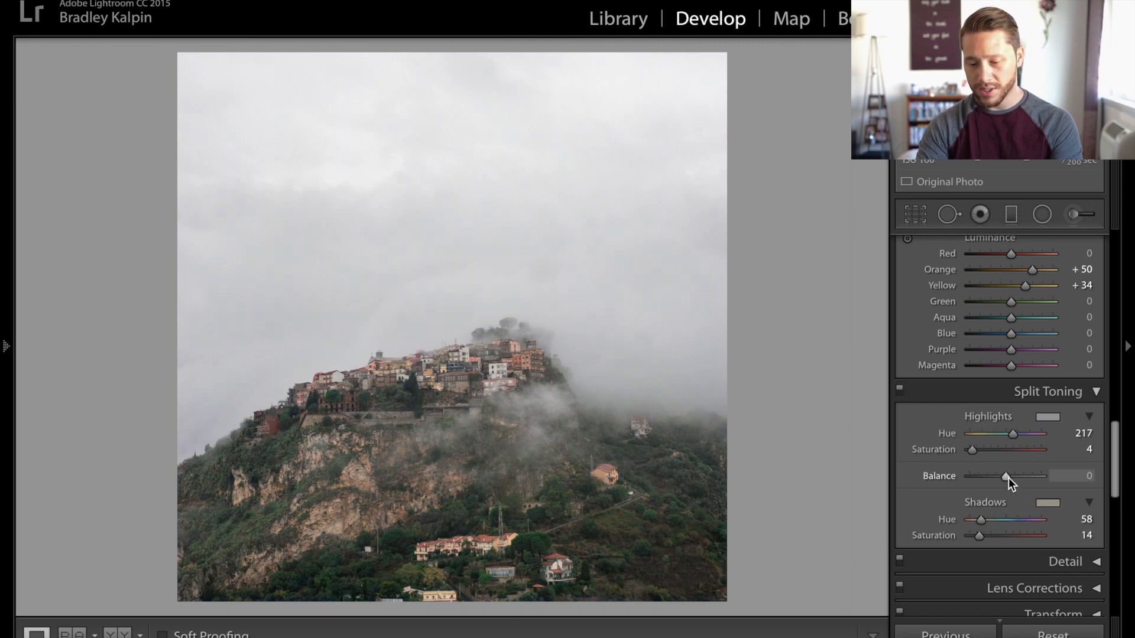
Try a Split Toning balance of −85 toward the shadows, and reset the balance to 0
mouse_move(1005, 477)
mouse_down()
mouse_move(962, 478)
mouse_move(1000, 484)
mouse_up()
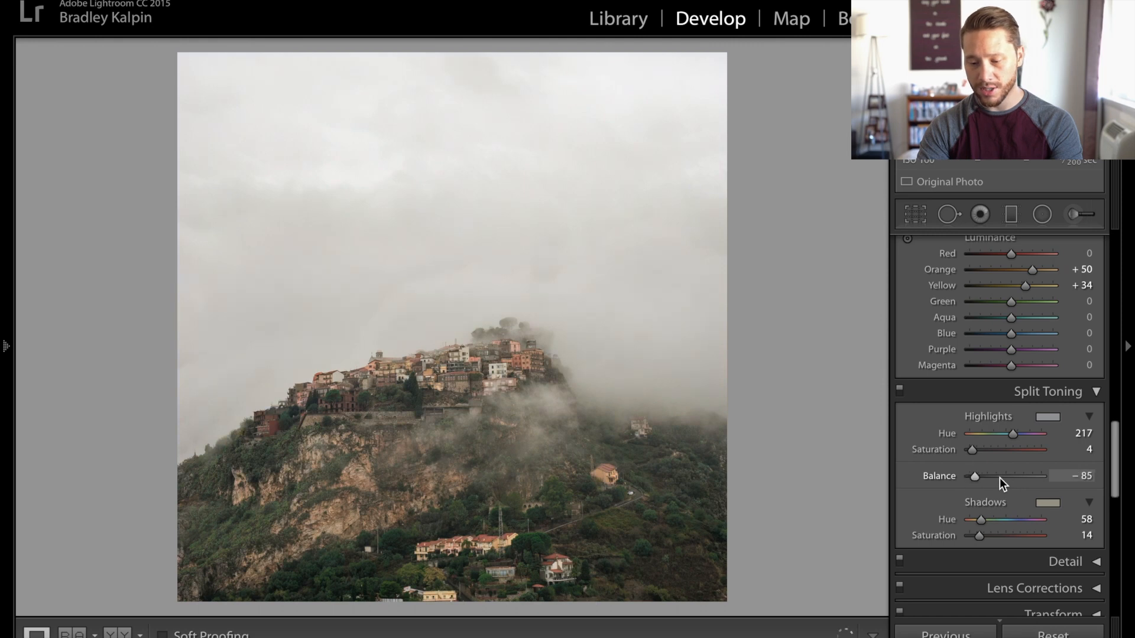
drag(1070, 486, 1009, 481)
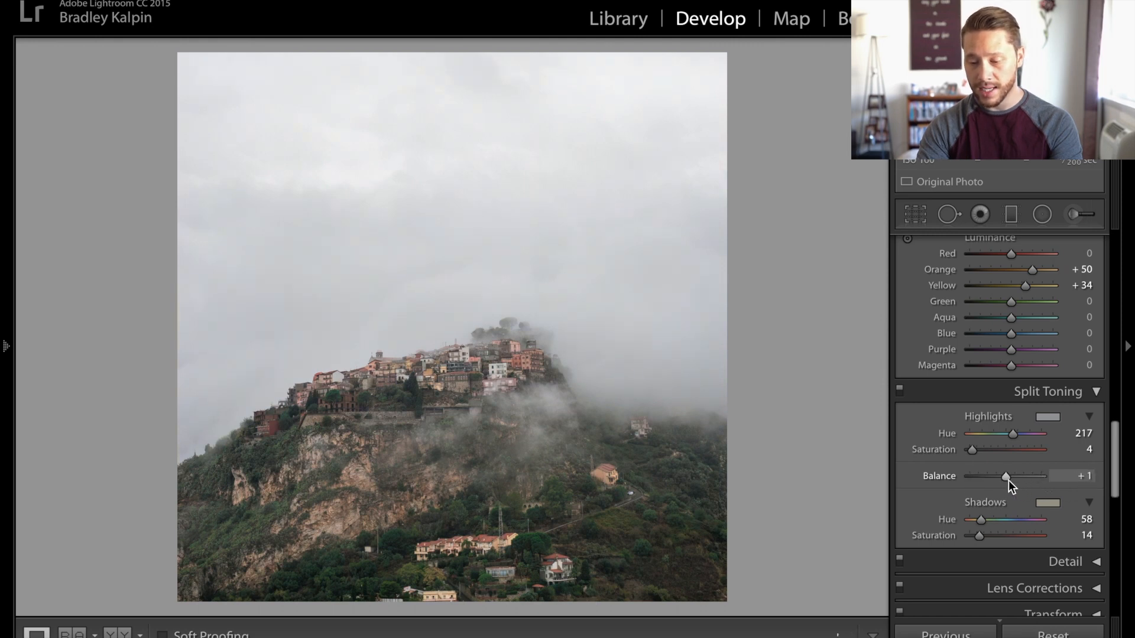
double_click(926, 473)
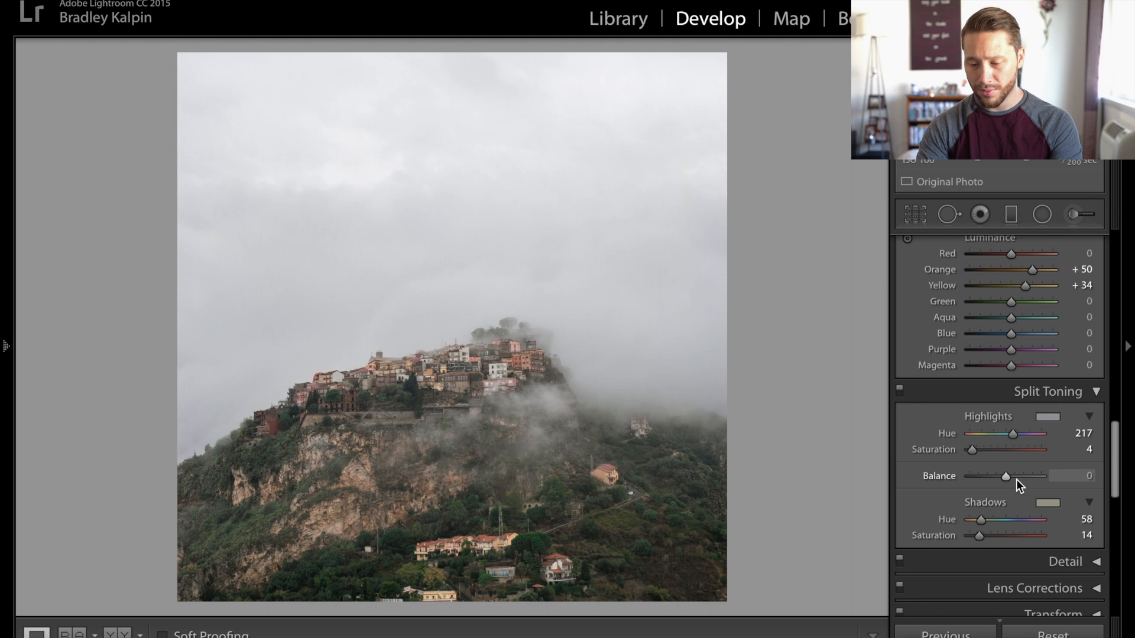
Set the Split Toning balance to +57, and compare the photo with Split Toning off and on
drag(1010, 479, 1030, 478)
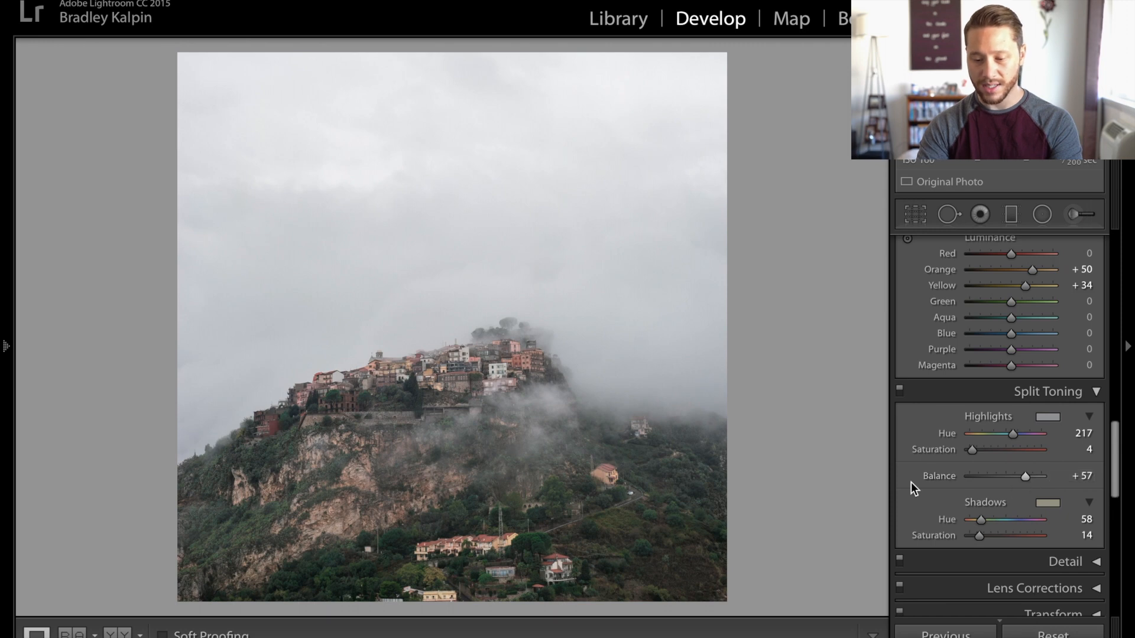
click(900, 390)
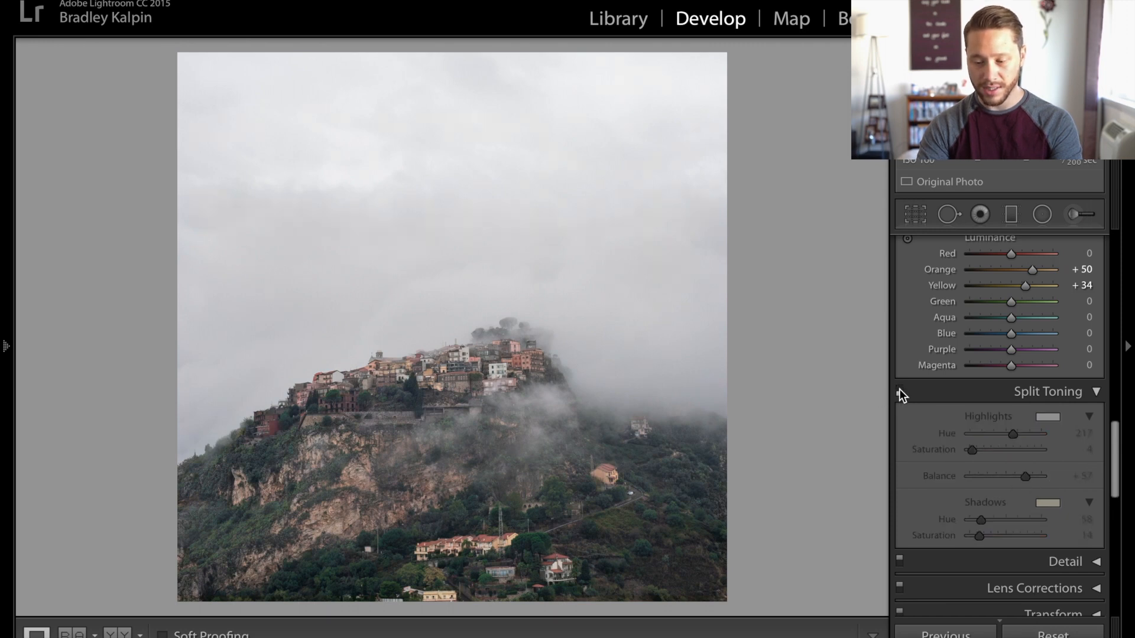
click(900, 390)
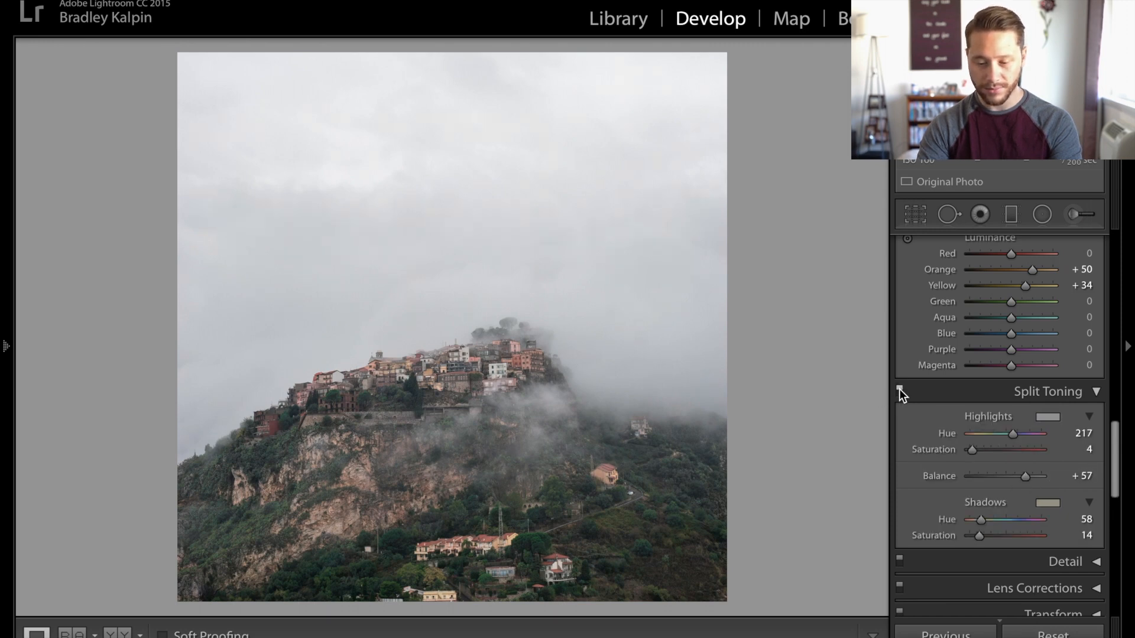
click(900, 391)
click(899, 391)
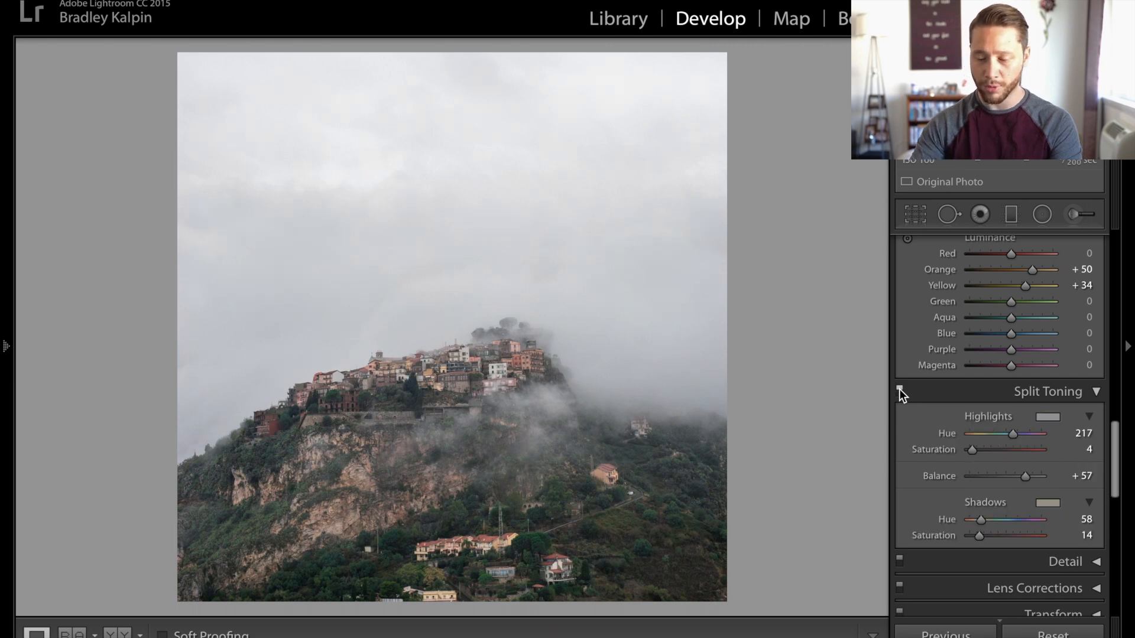
Collapse the Split Toning and HSL settings, and add shadow, midtone and highlight points to the RGB tone curve
scroll(1023, 460, up, 1)
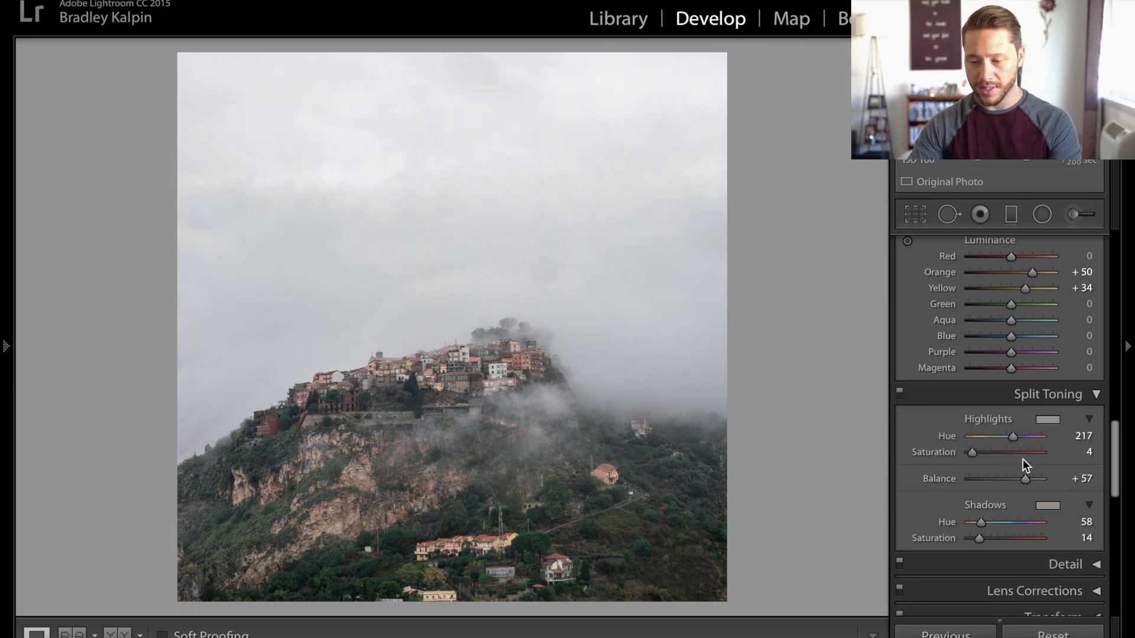
click(1097, 393)
scroll(1091, 388, up, 3)
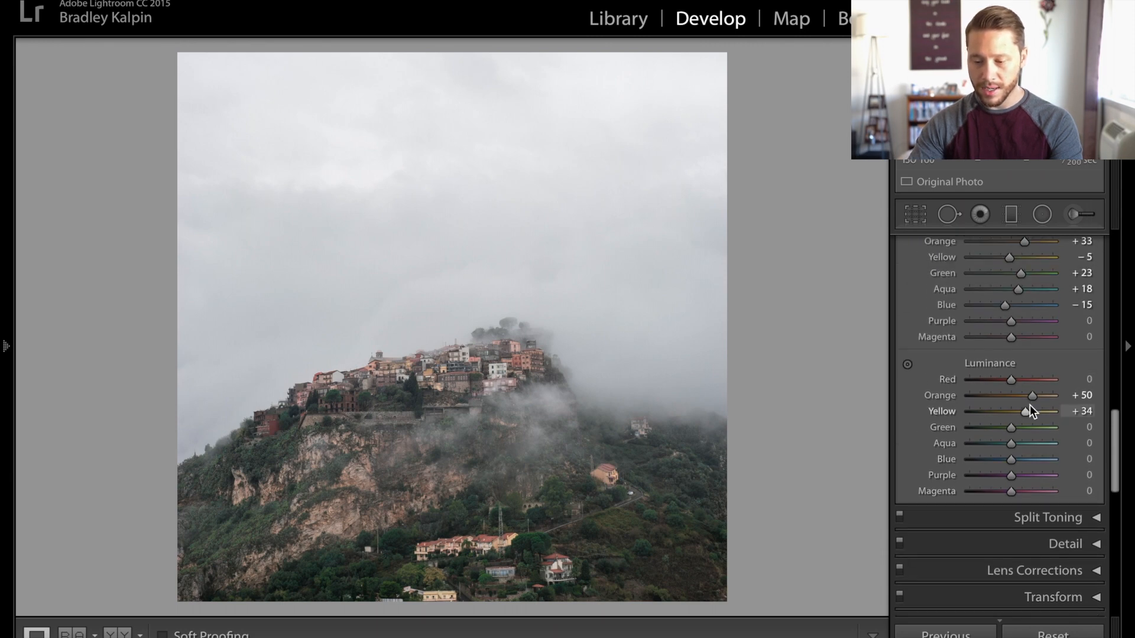
scroll(1029, 406, up, 10)
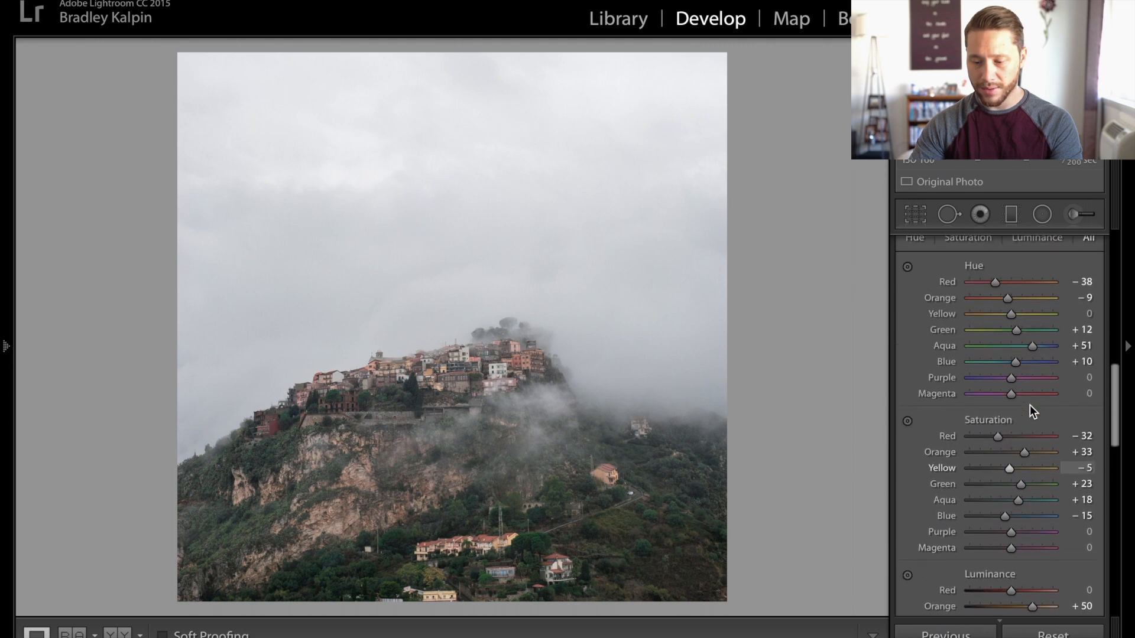
click(1091, 391)
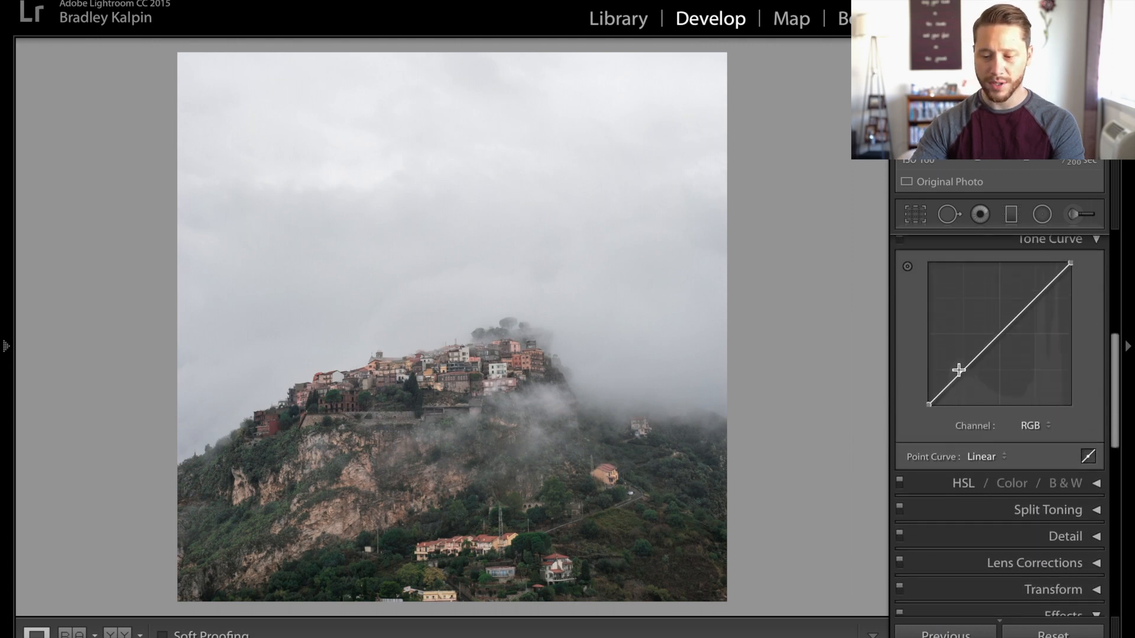
click(959, 376)
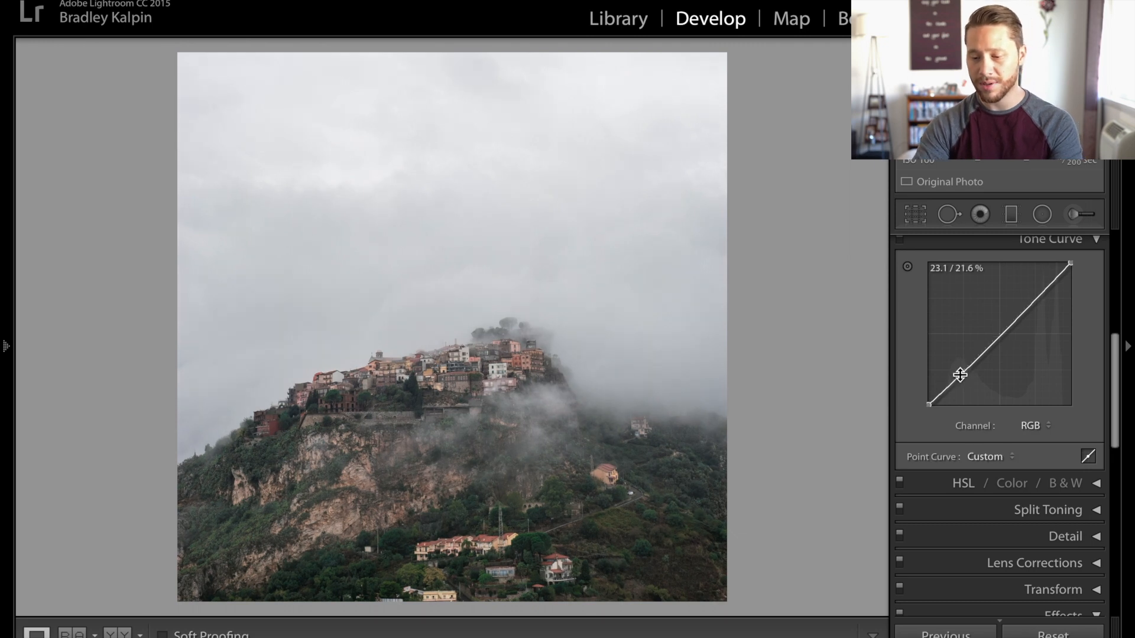
click(1003, 331)
click(1042, 293)
Shape the RGB tone curve into a faded S with a lifted black point, darker shadows, brighter highlights and a lowered white point
drag(928, 404, 927, 397)
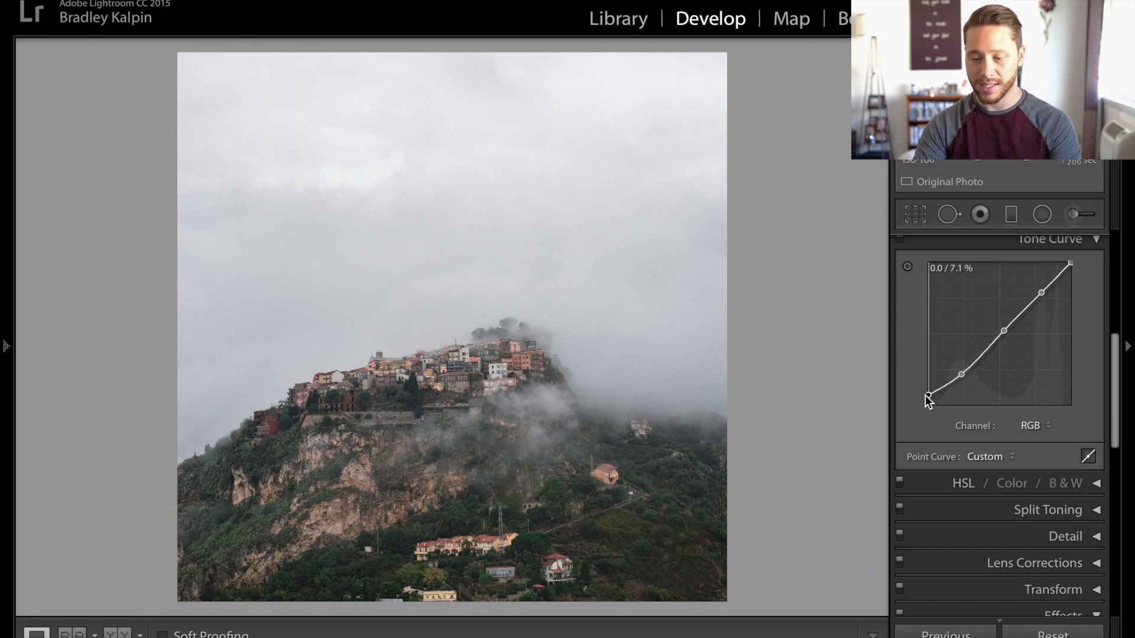
drag(928, 400, 961, 380)
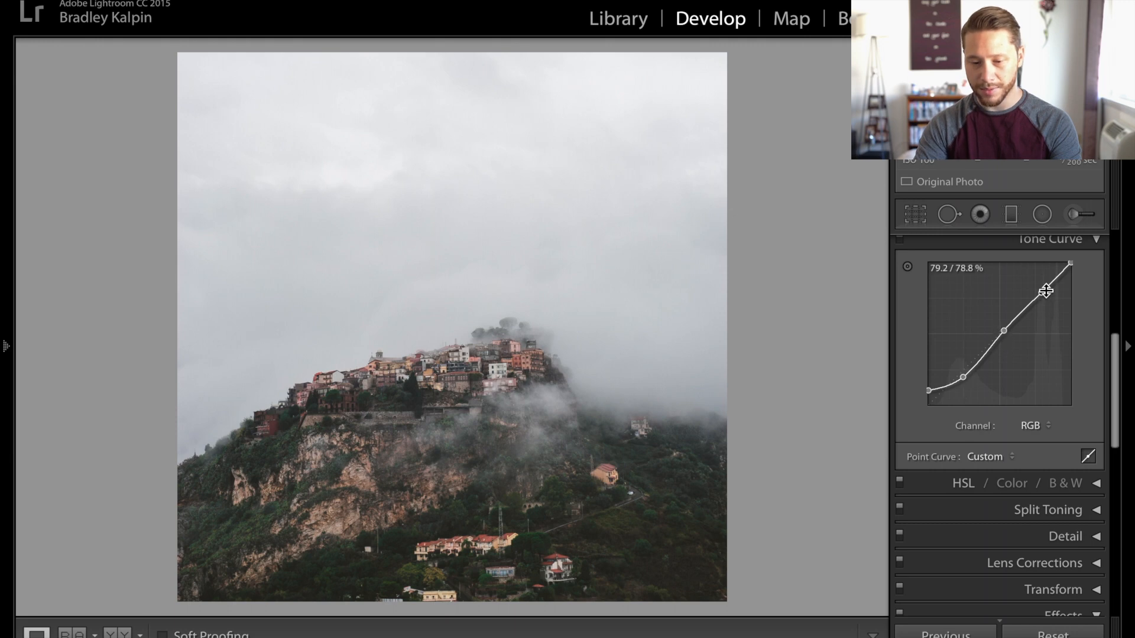
drag(1041, 291, 1041, 290)
drag(1005, 331, 1005, 333)
drag(1039, 291, 1071, 273)
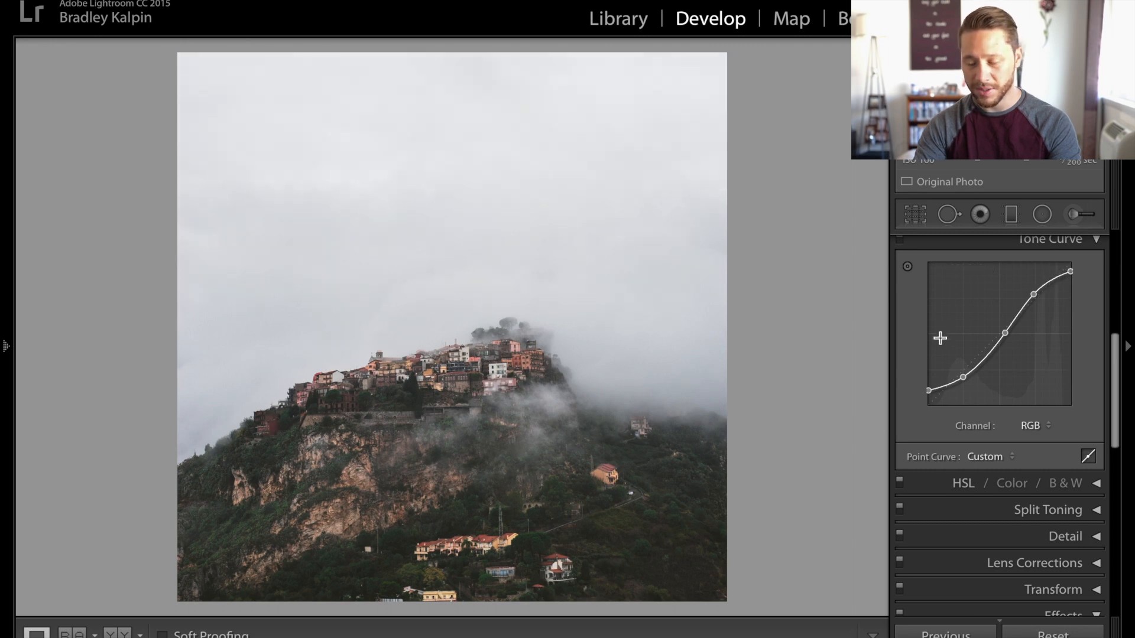
Compare the tone-curved edit repeatedly with the Before version, checking brightness, contrast and edge darkening
key(backslash)
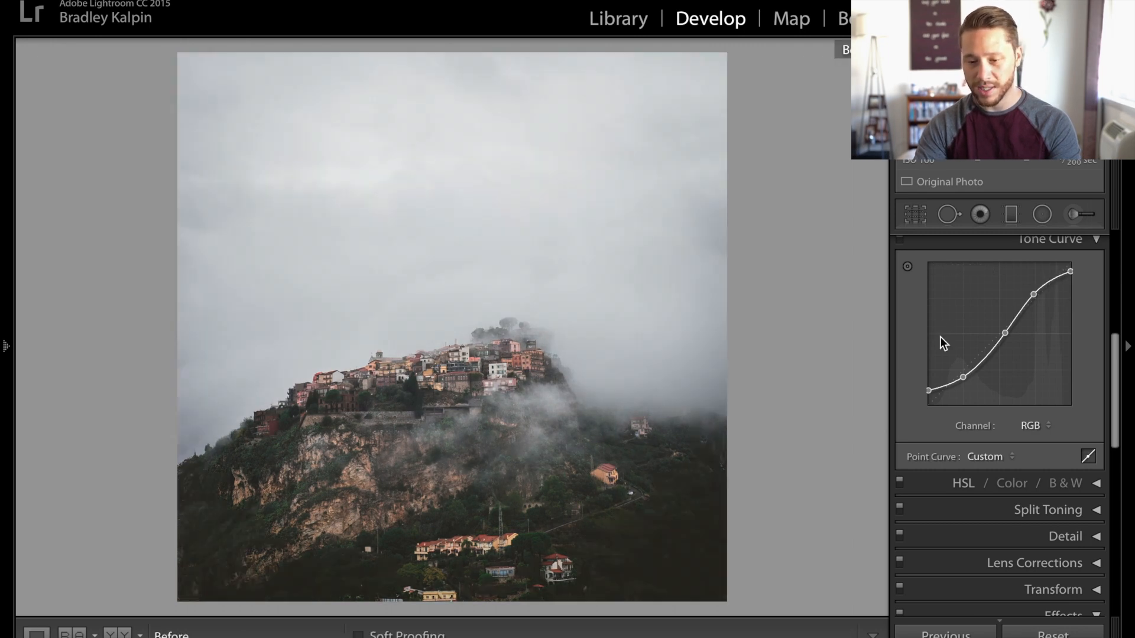
key(backslash)
key(backslash)
key(backslash)
key(backslash)
key(backslash)
key(backslash)
key(backslash)
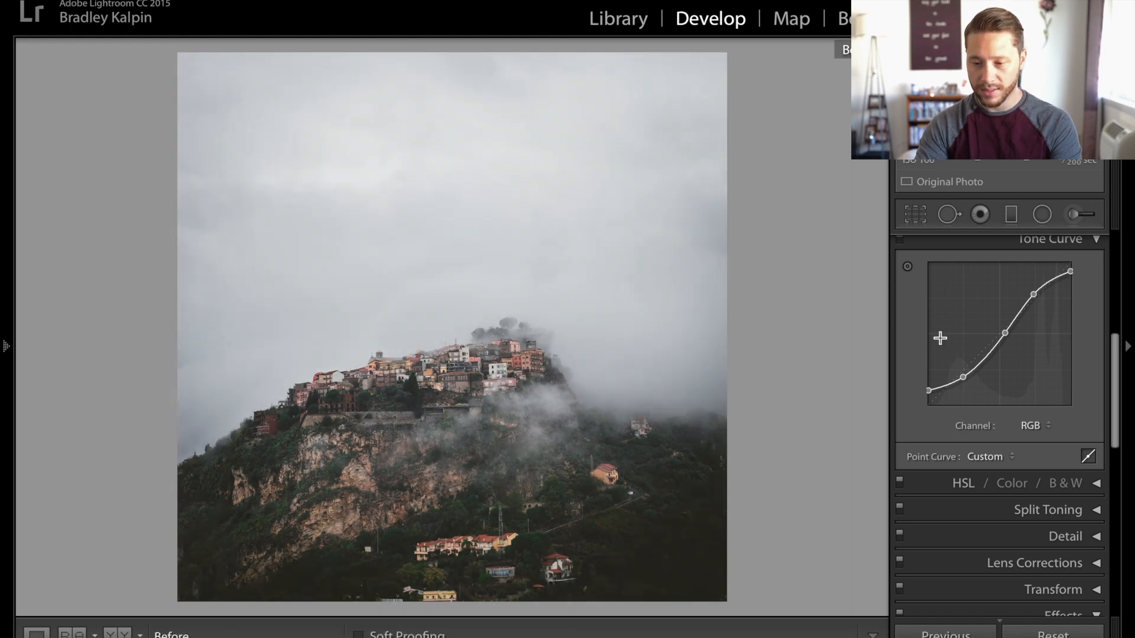
key(backslash)
key(backslash)
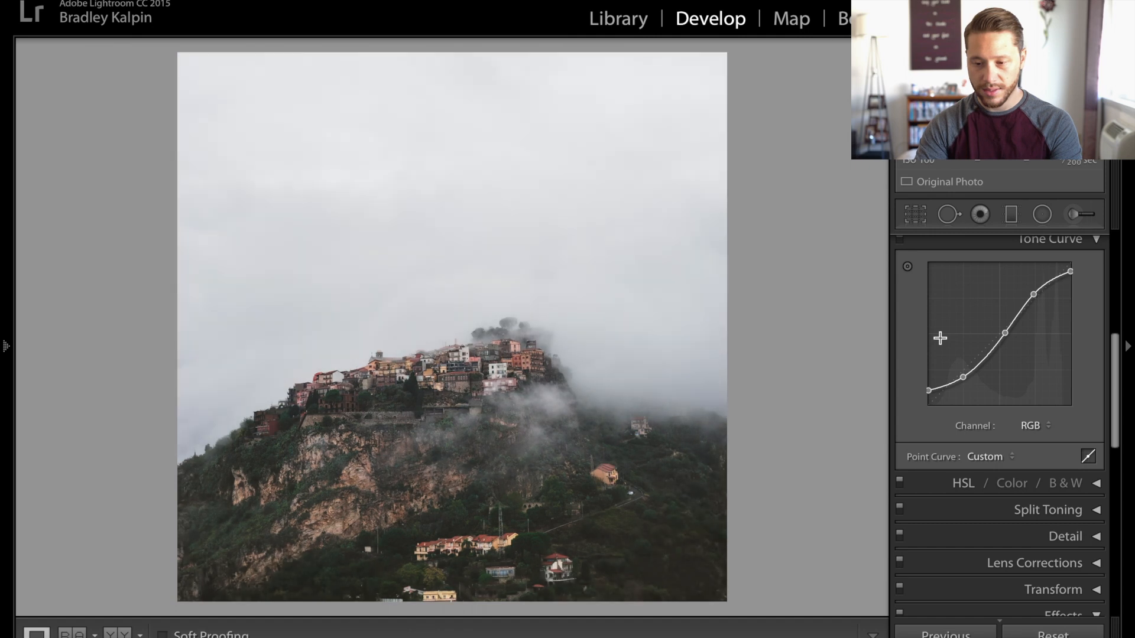
key(backslash)
key(backslash)
key(backslash)
key(backslash)
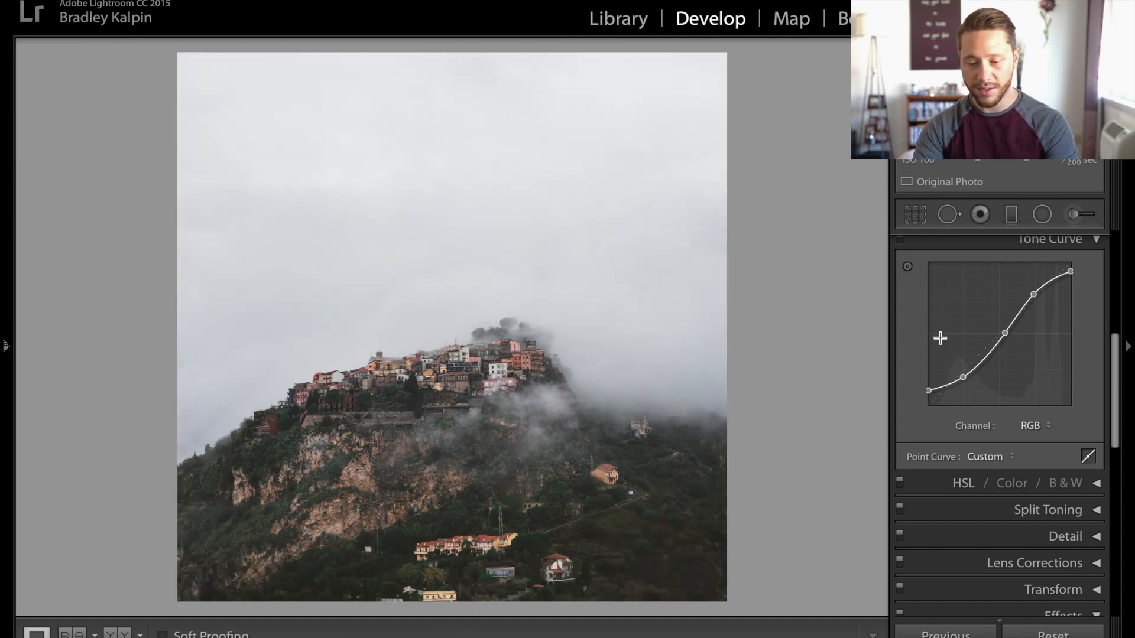
key(backslash)
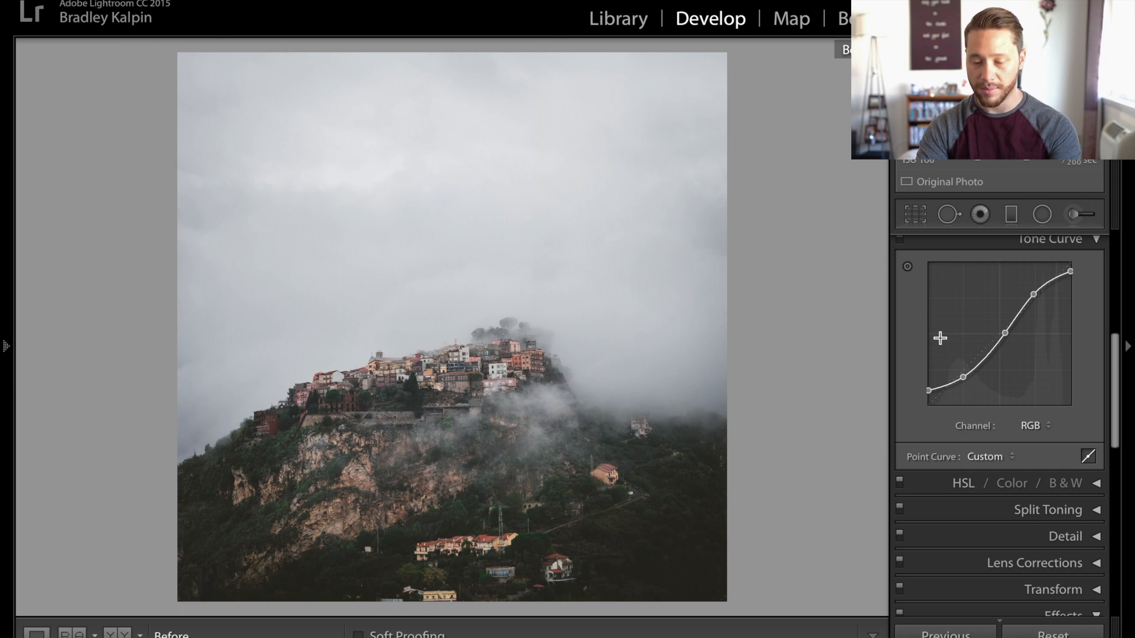
key(backslash)
key(backslash)
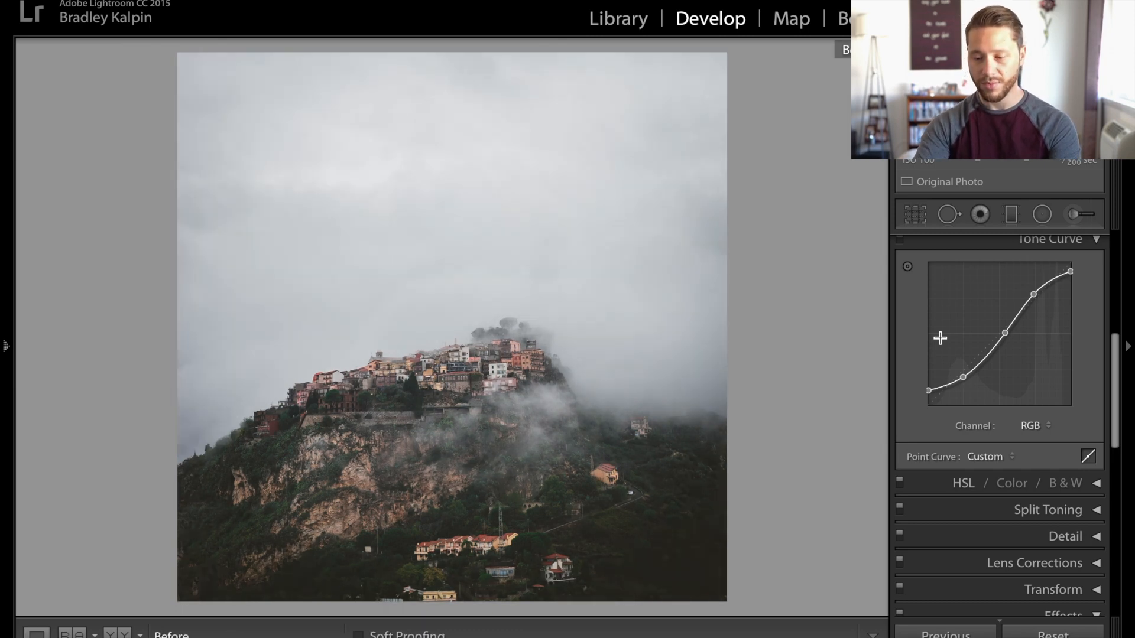
key(backslash)
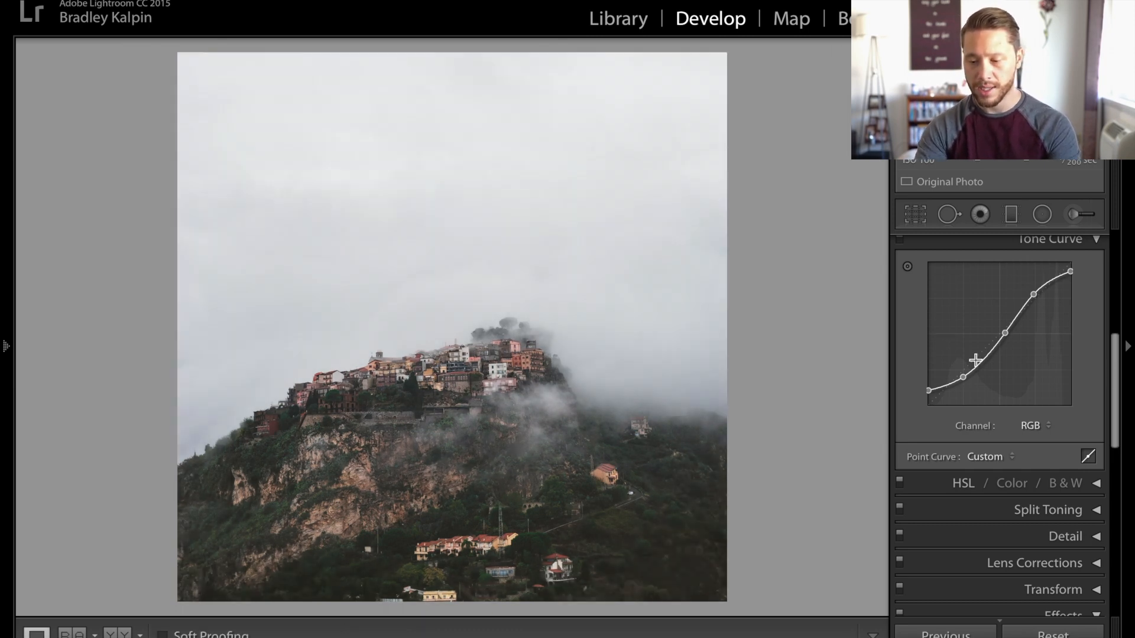
Set the post-crop vignetting amount to −19 with the Highlight Priority style
scroll(969, 375, down, 4)
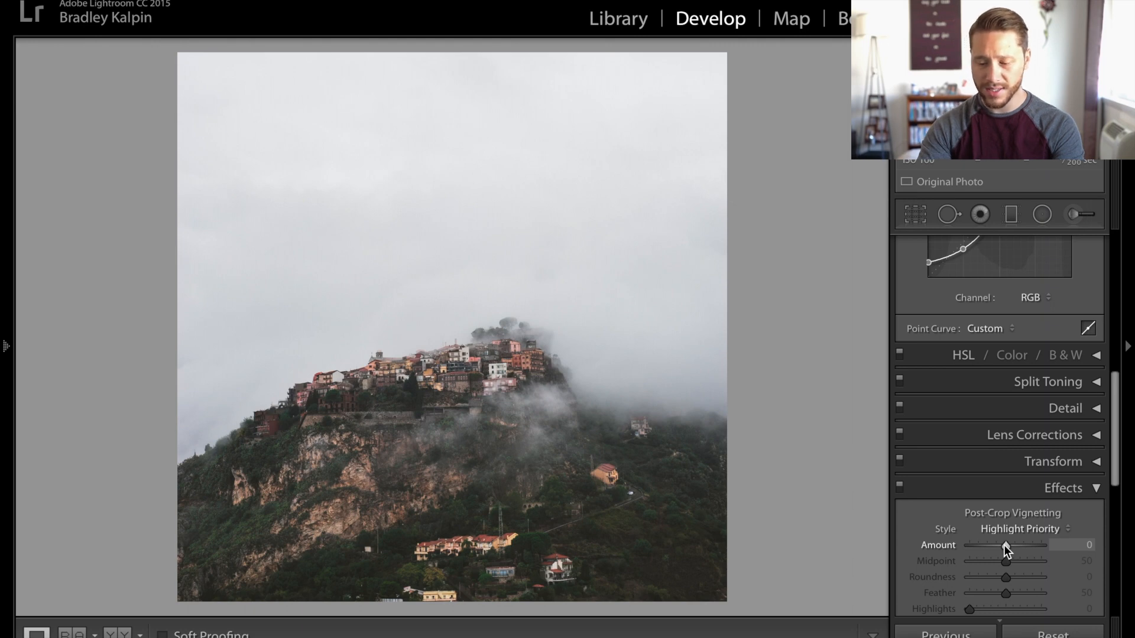
drag(1004, 545, 996, 545)
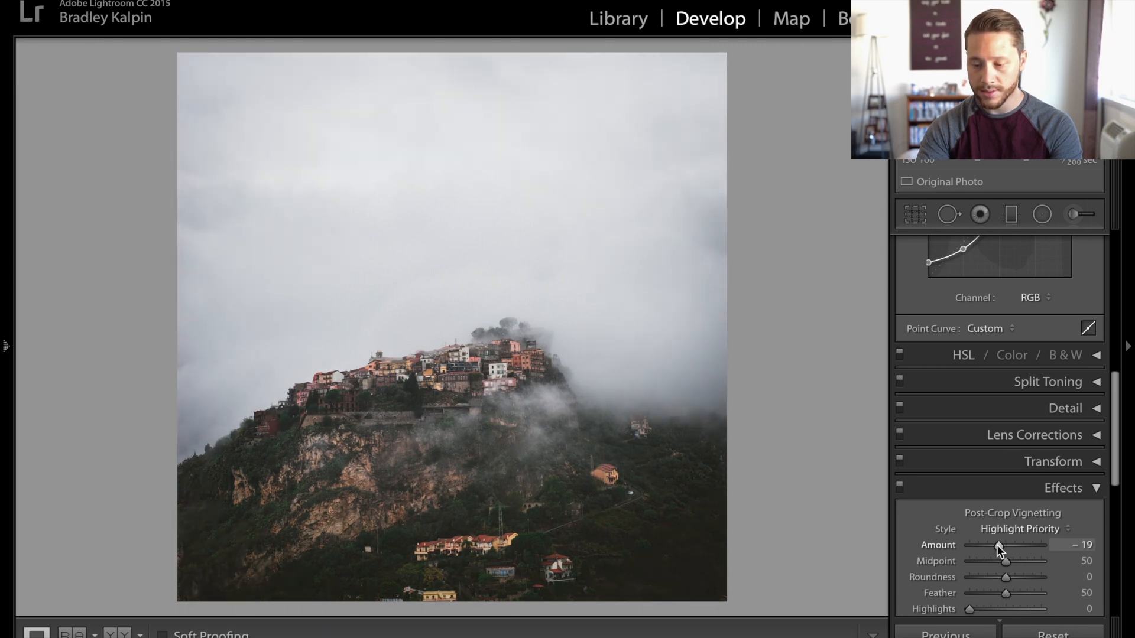
scroll(950, 538, down, 2)
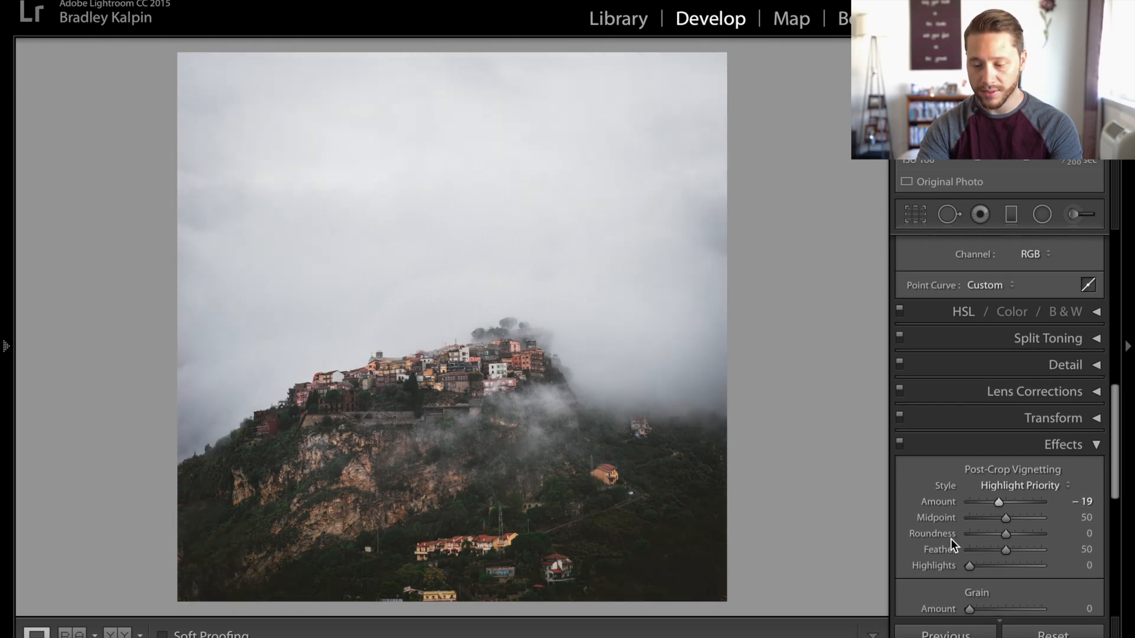
scroll(950, 538, down, 1)
Compare the vignetted photo with the Before version to examine the remaining differences
key(backslash)
key(backslash)
key(backslash)
key(backslash)
key(backslash)
key(backslash)
key(backslash)
key(backslash)
Try lower highlights in the Basic tone settings, returning them to −87, and compare the photo with the Before version
scroll(999, 545, up, 6)
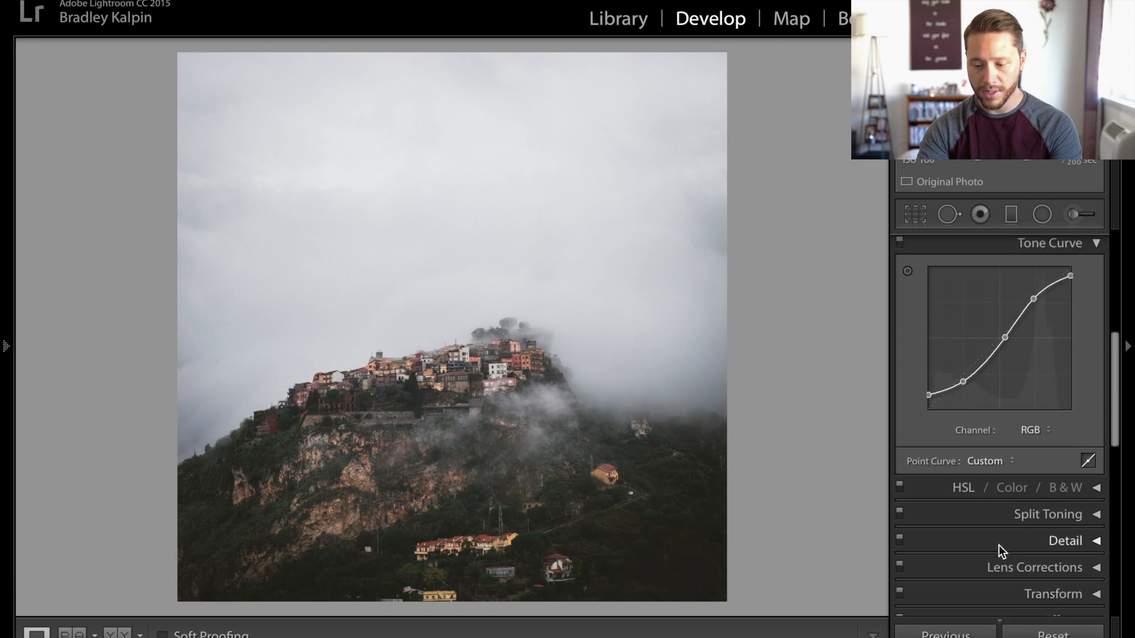
scroll(999, 545, up, 8)
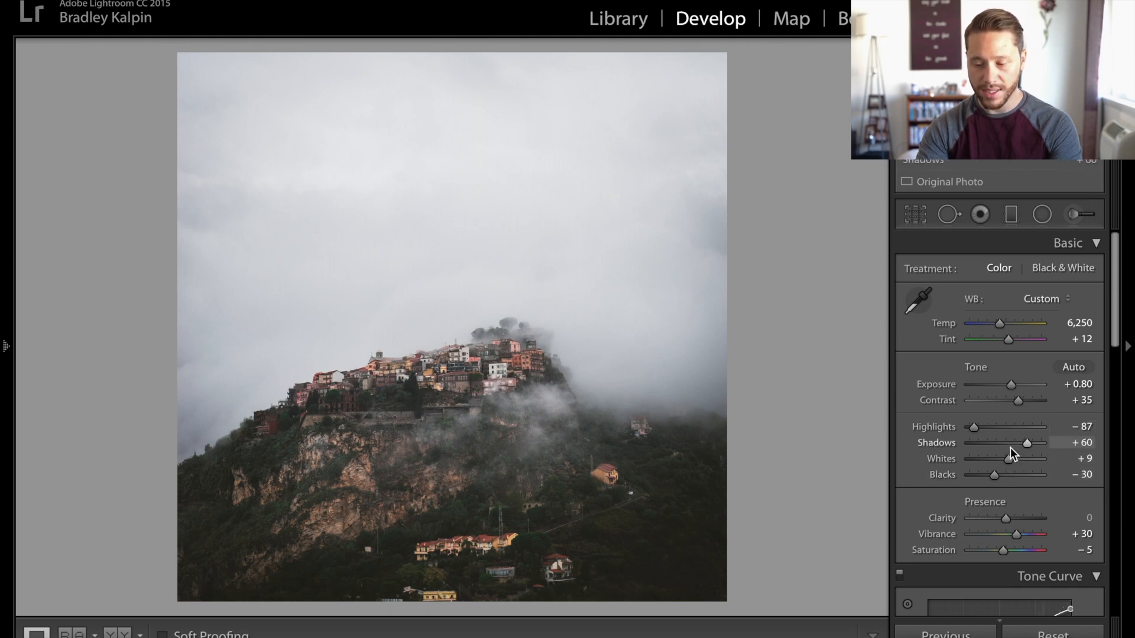
scroll(1006, 488, down, 5)
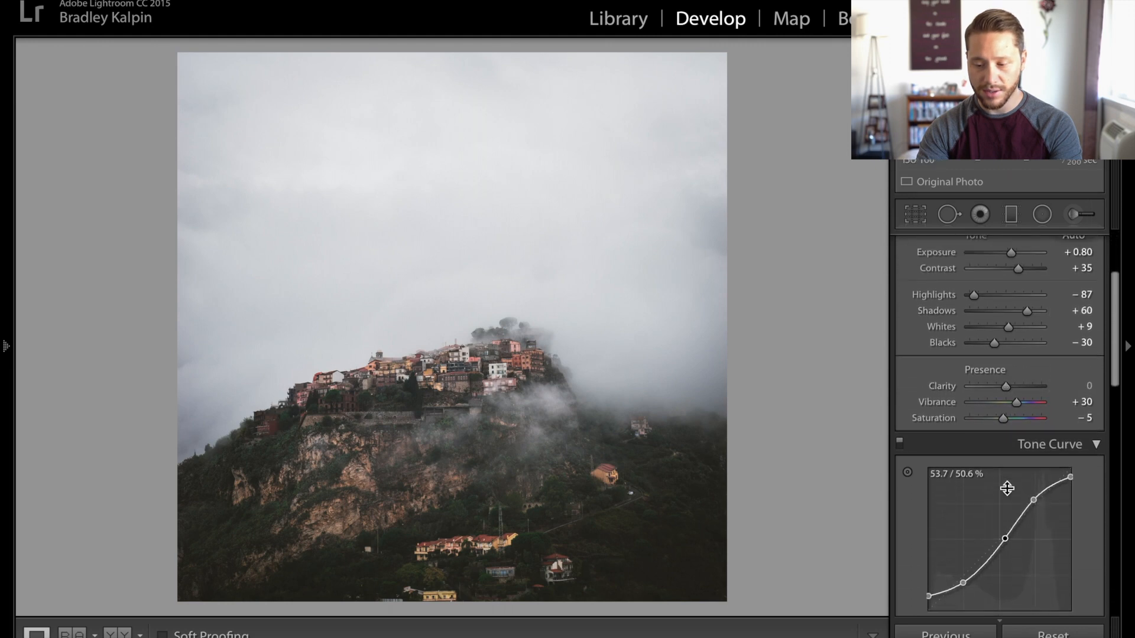
scroll(1007, 488, up, 2)
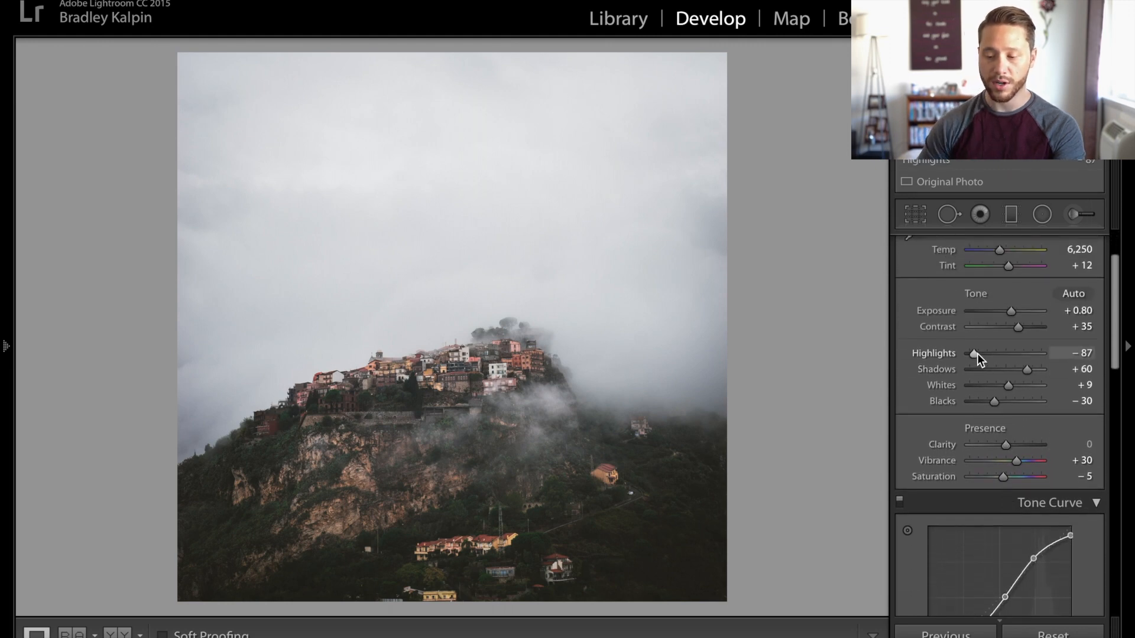
key(Down)
key(Down)
key(Up)
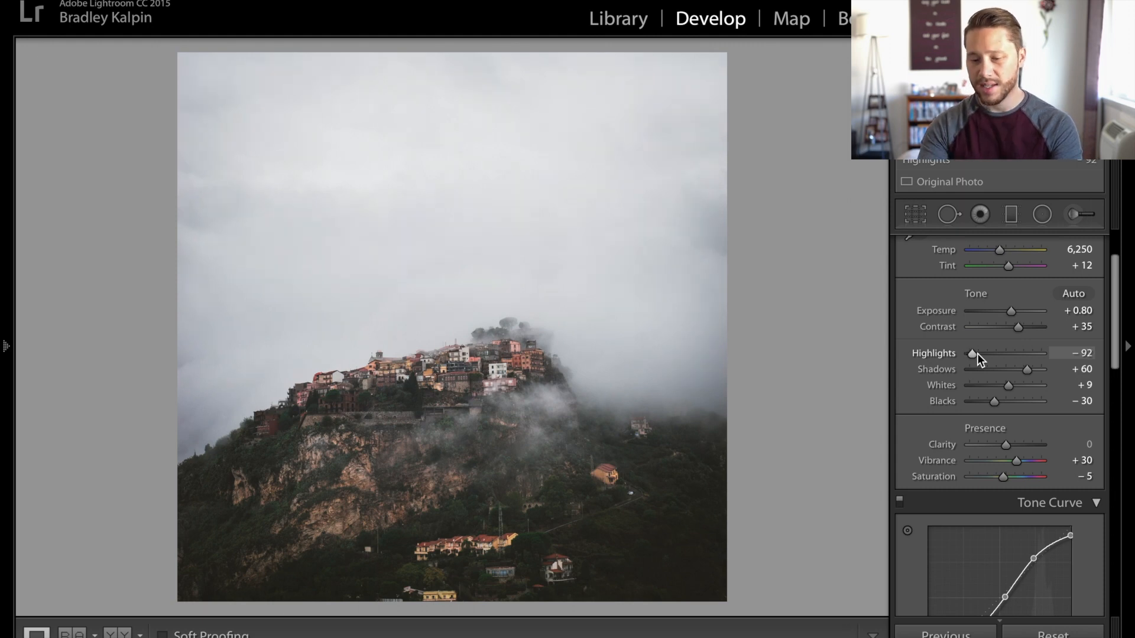
key(Up)
key(backslash)
key(backslash)
key(backslash)
key(backslash)
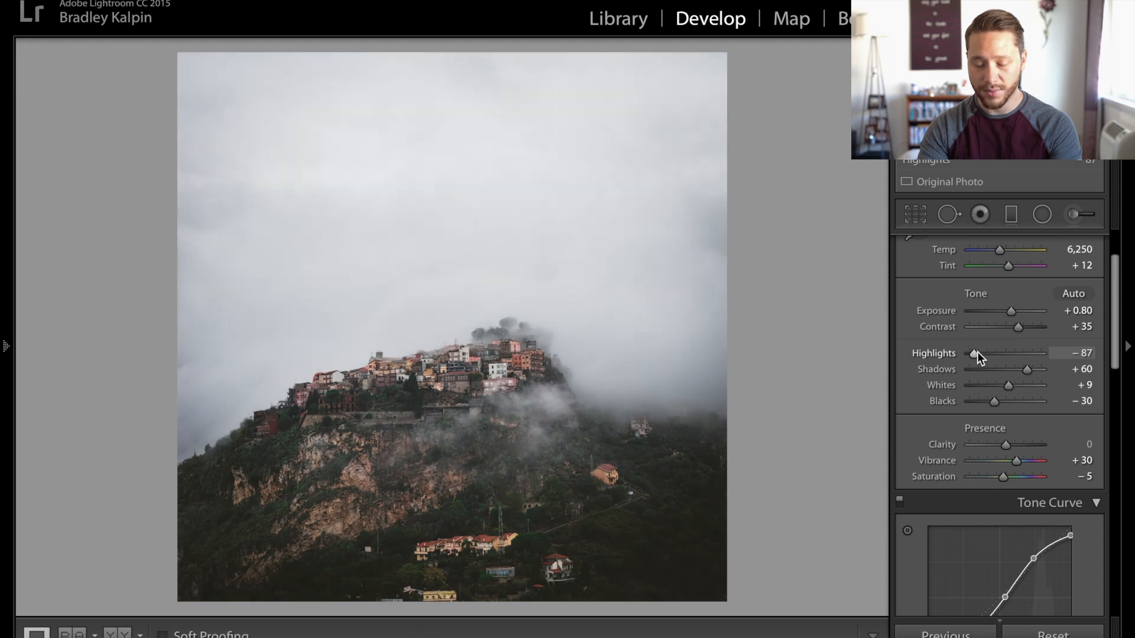
Compare the photo with the Before version, and raise the RGB tone curve's white end point to full output
key(backslash)
key(backslash)
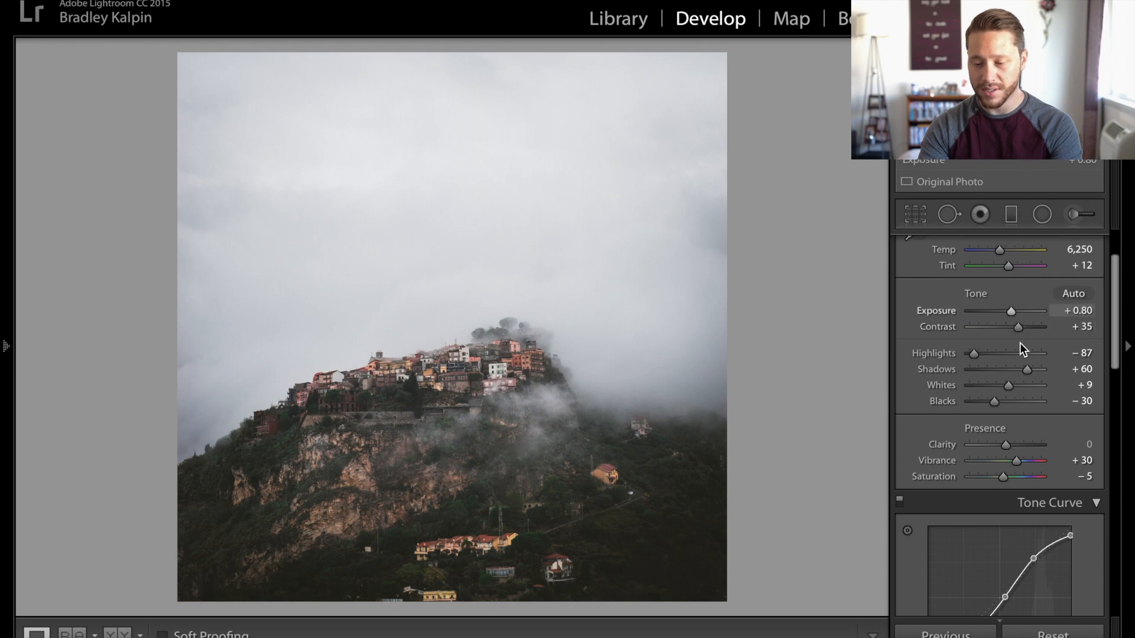
scroll(1025, 363, down, 2)
scroll(1026, 363, down, 8)
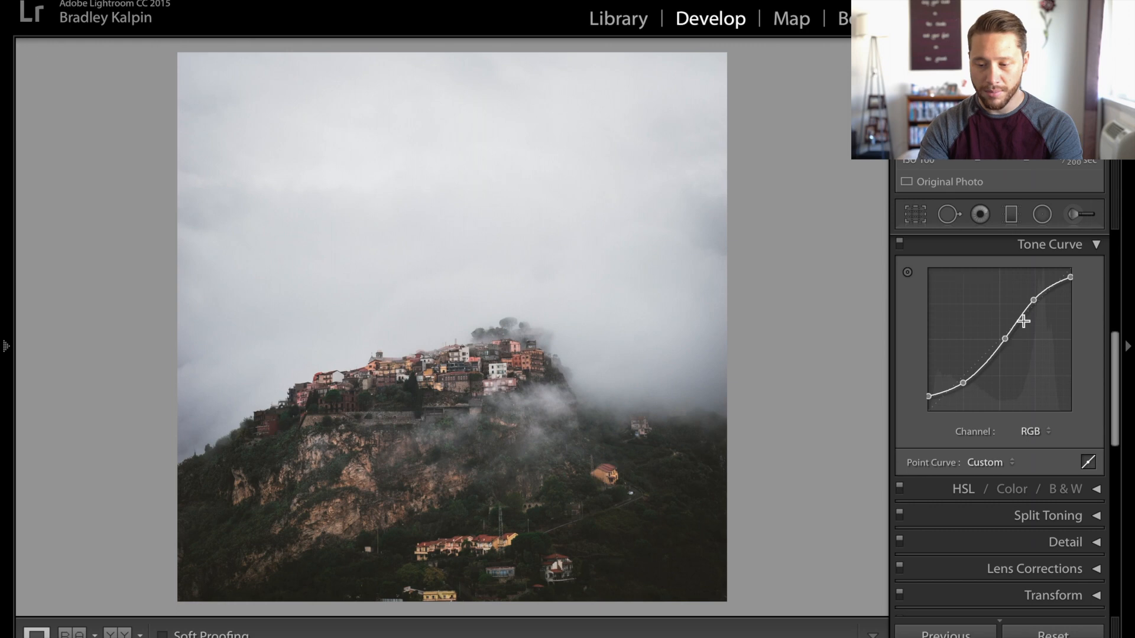
drag(1036, 301, 1073, 260)
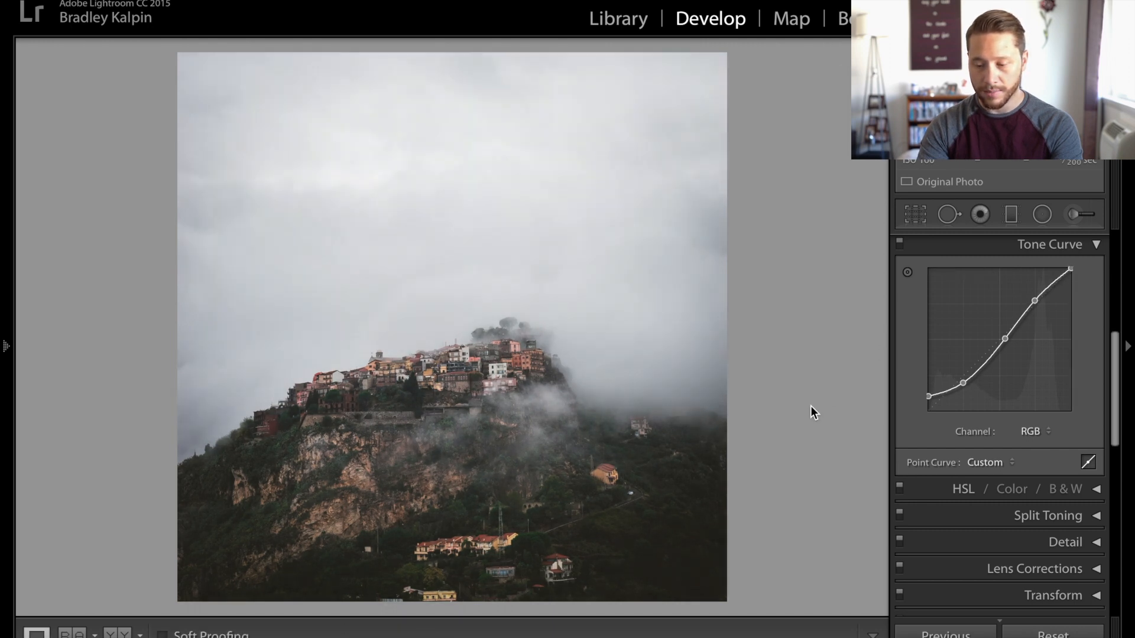
Set the yellow luminance to +44 in the HSL adjustments
scroll(1005, 440, down, 3)
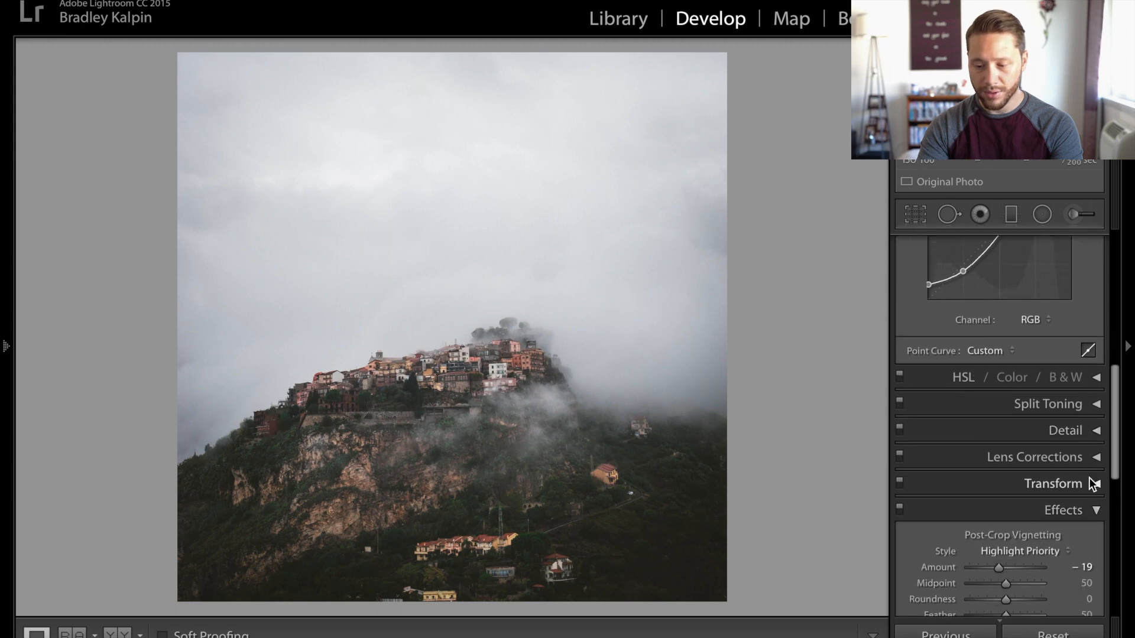
click(1096, 378)
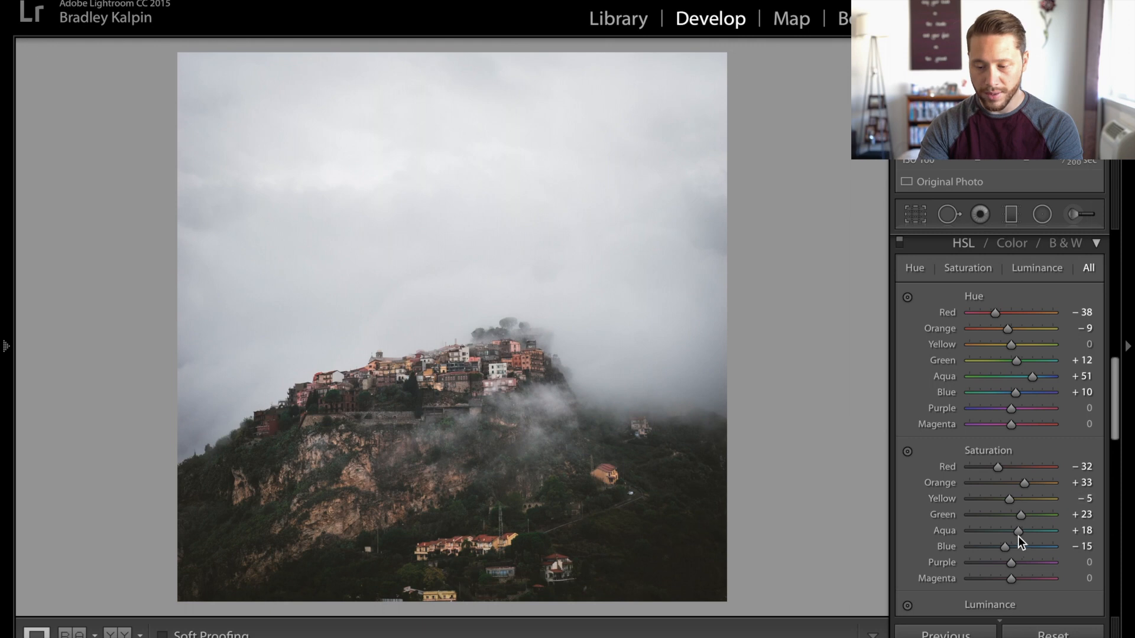
scroll(1011, 499, down, 3)
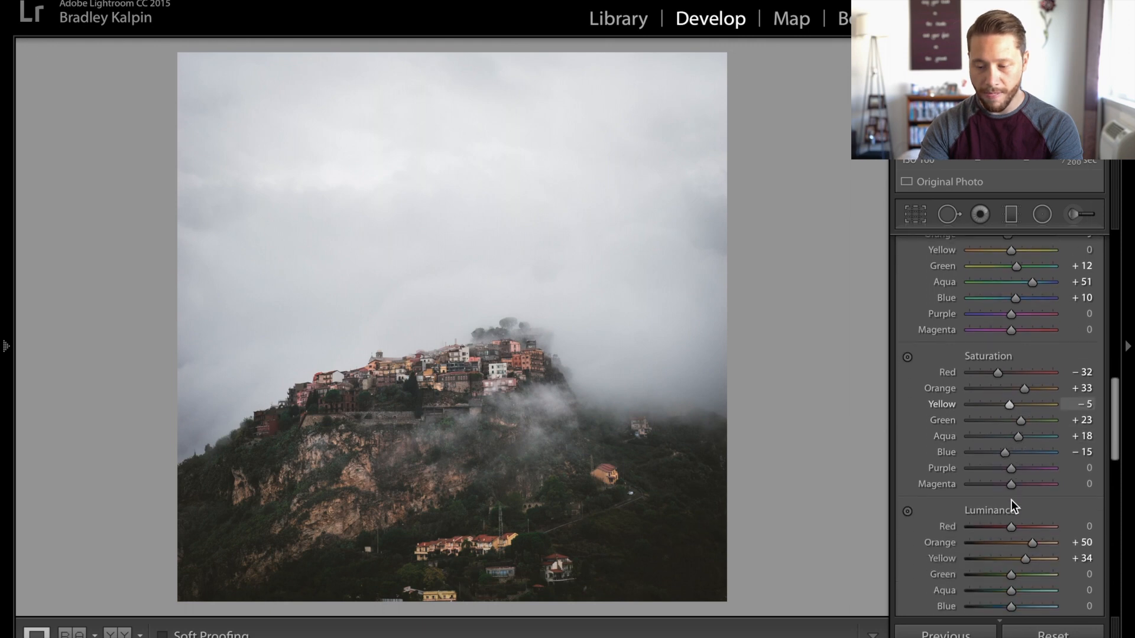
drag(1027, 523, 1030, 525)
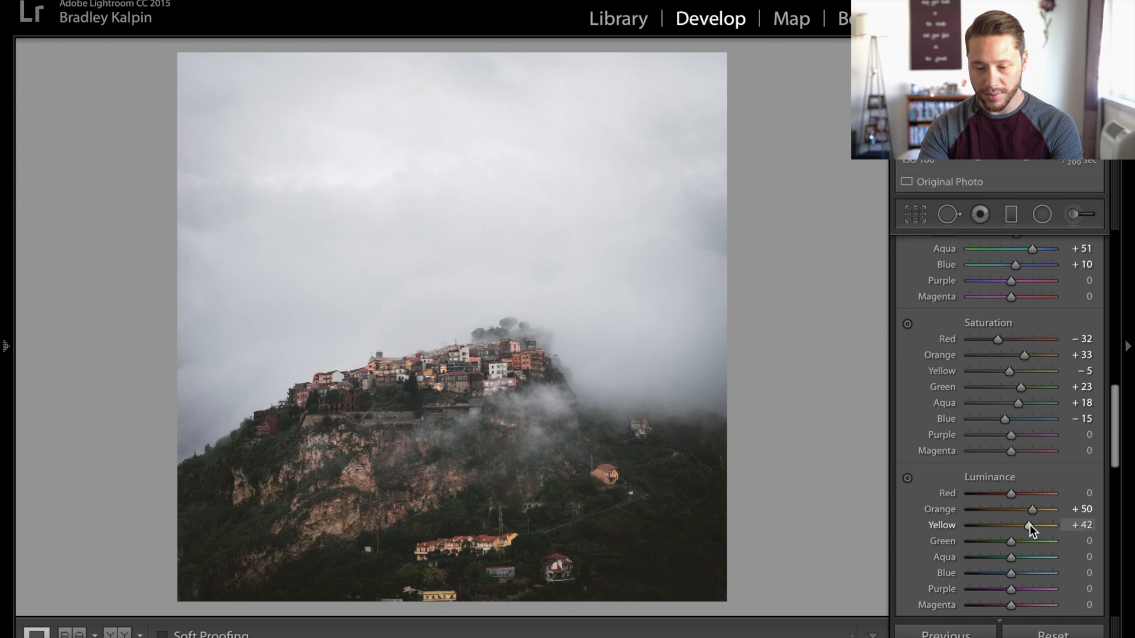
drag(1029, 525, 1030, 524)
Compare the photo with the Before version to check the brightness of the yellow tones
key(backslash)
key(backslash)
key(backslash)
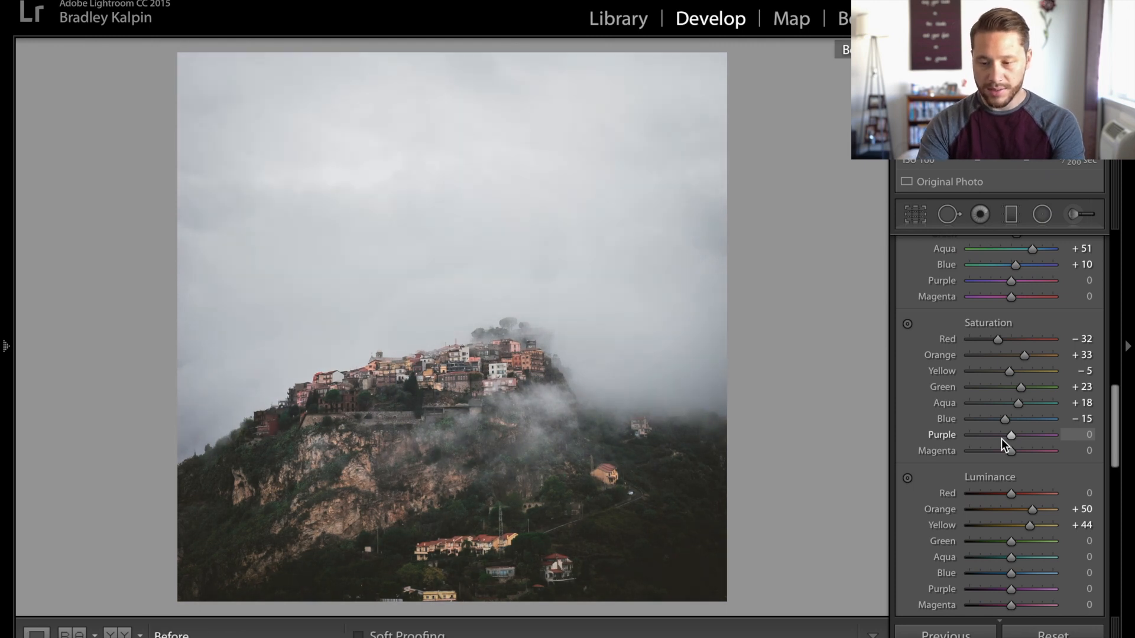
key(backslash)
key(backslash)
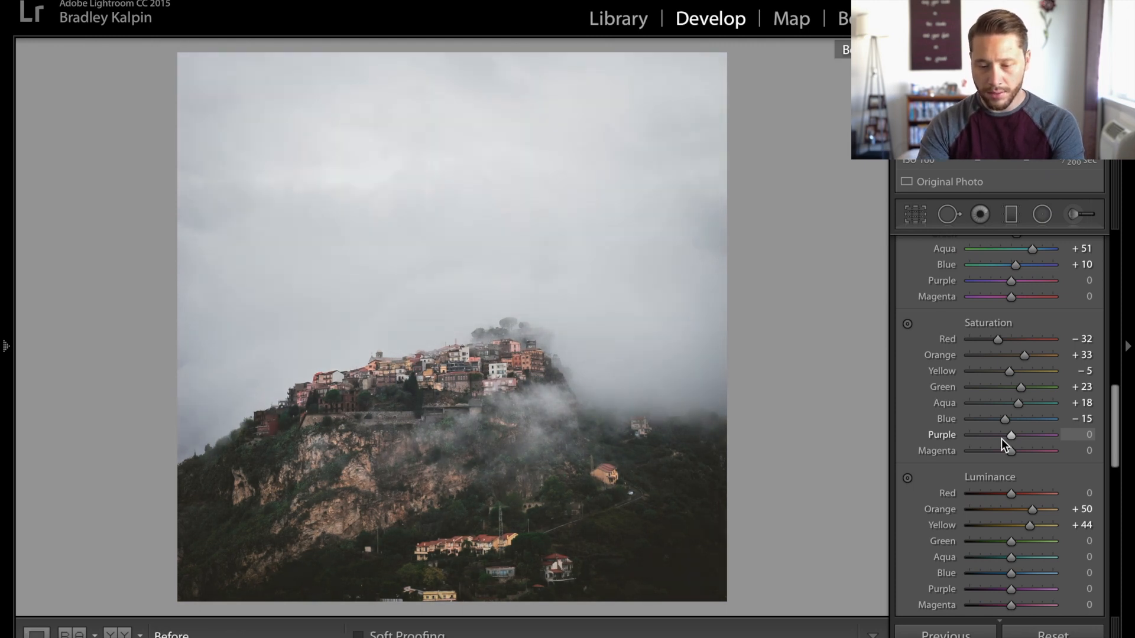
key(backslash)
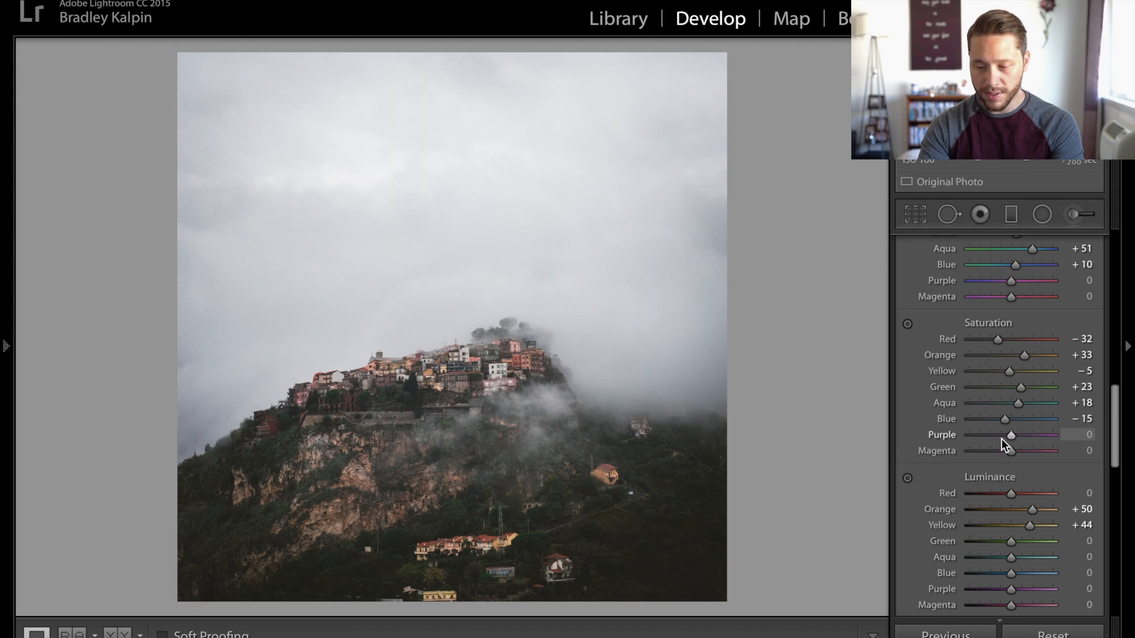
Set the orange luminance to +60 in the HSL adjustments and compare the photo with the Before version
scroll(1001, 465, up, 3)
scroll(1001, 465, up, 2)
scroll(1002, 465, down, 7)
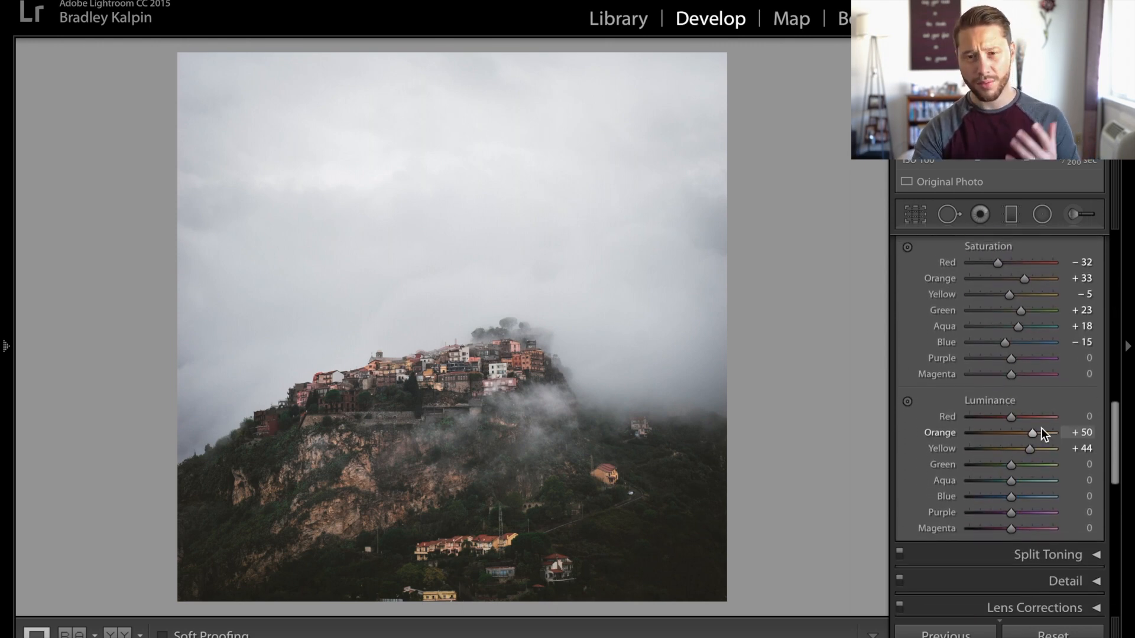
key(Up)
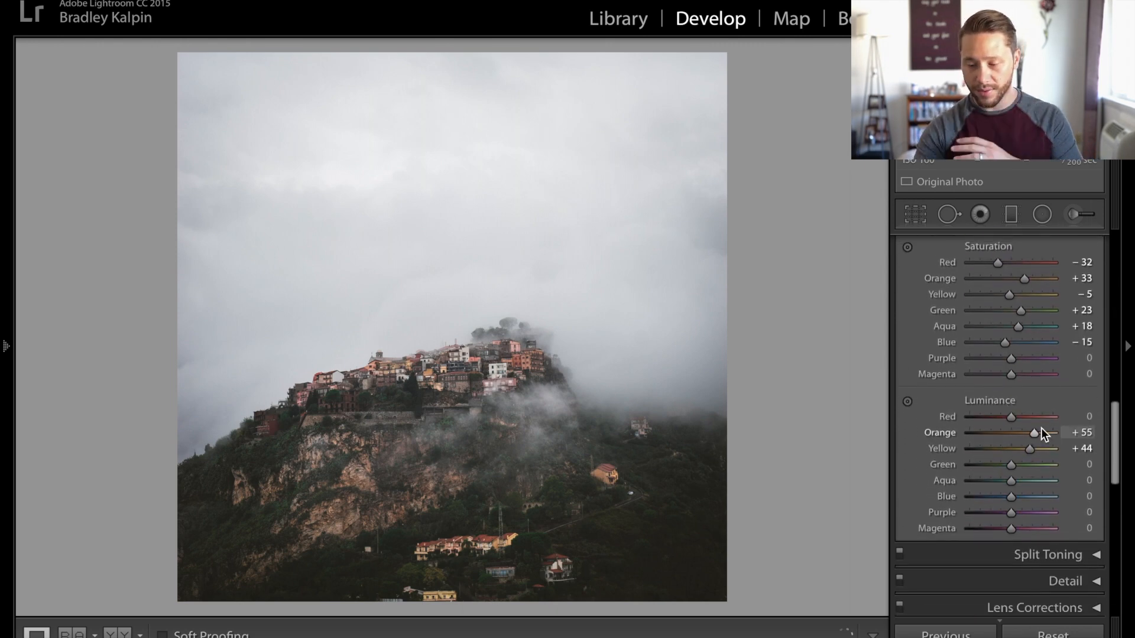
key(Up)
key(backslash)
key(backslash)
Set up a new adjustment brush with highlights 23, shadows 1 and saturation reset to 0
scroll(1023, 434, up, 3)
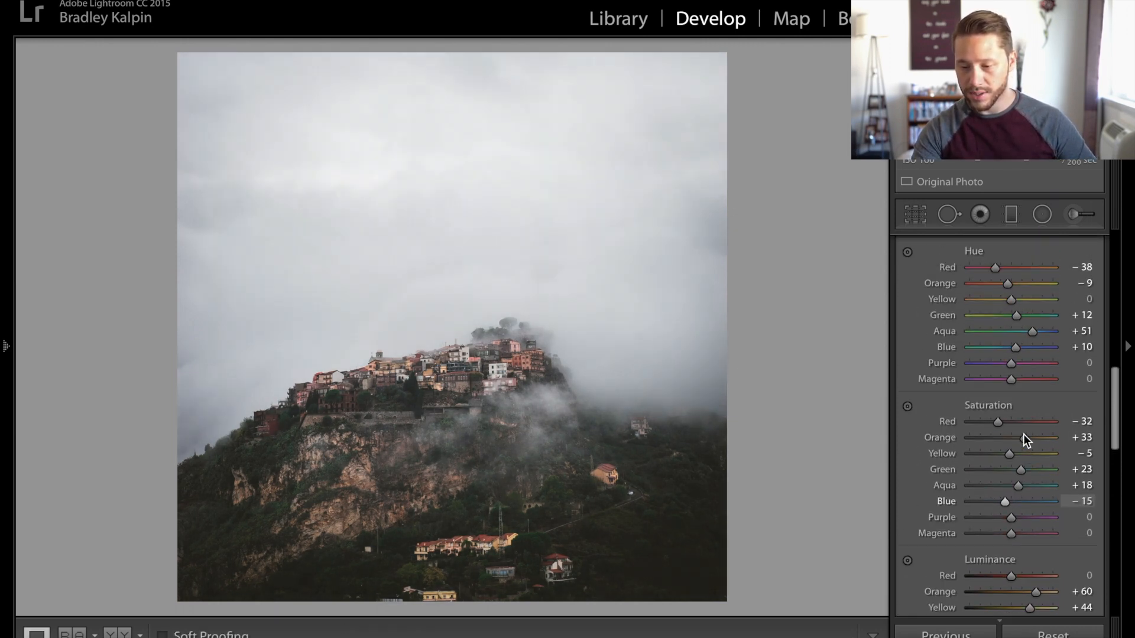
scroll(1023, 433, up, 10)
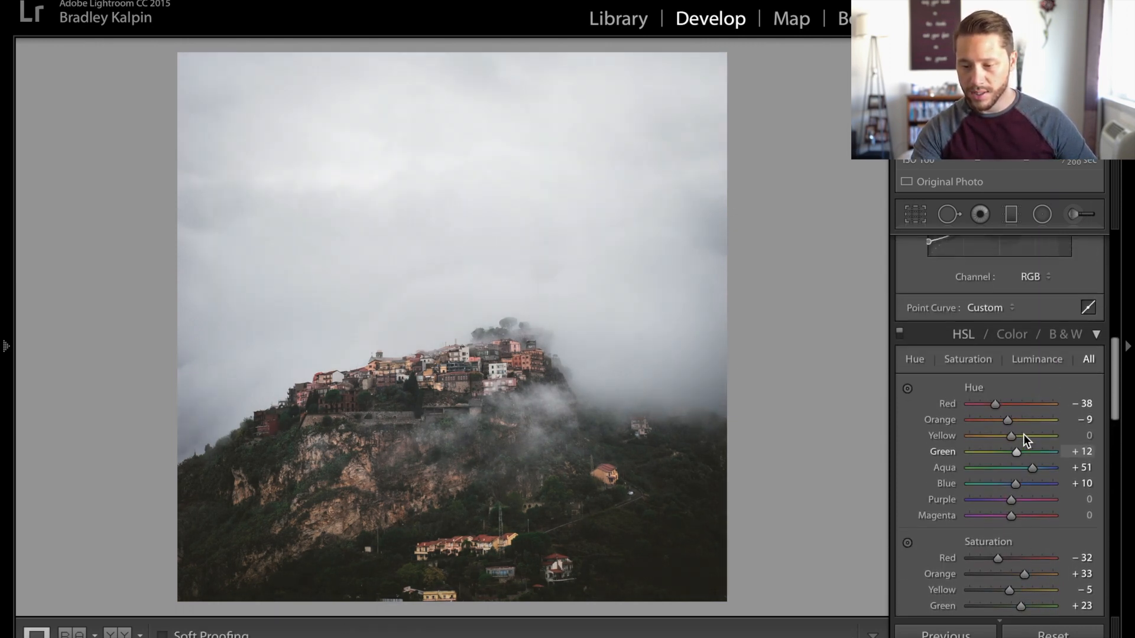
click(1071, 214)
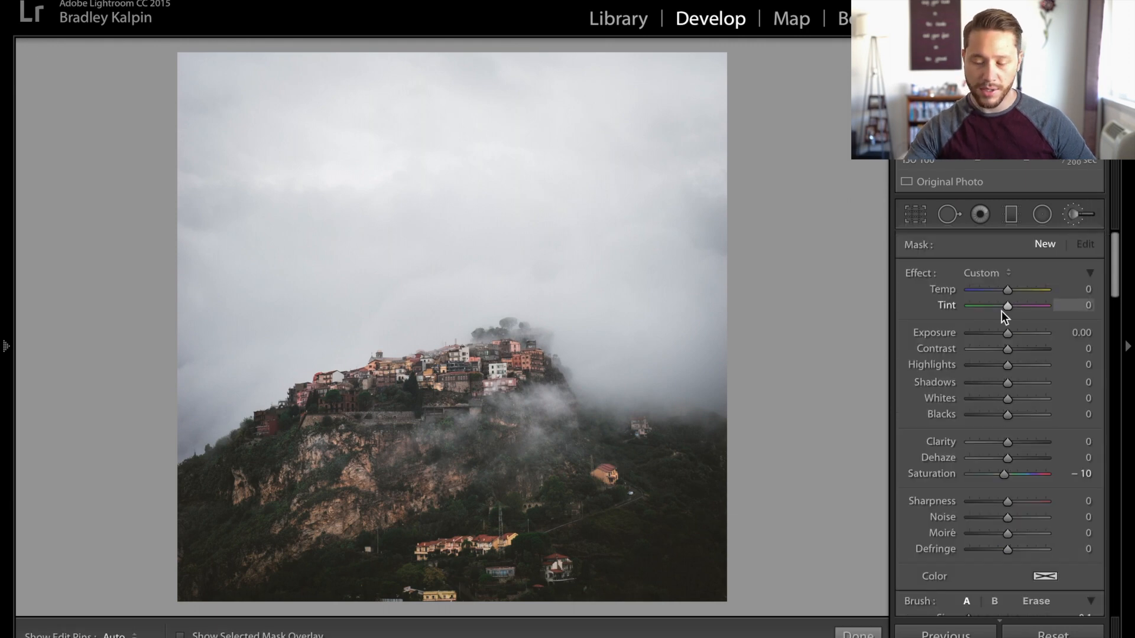
double_click(940, 473)
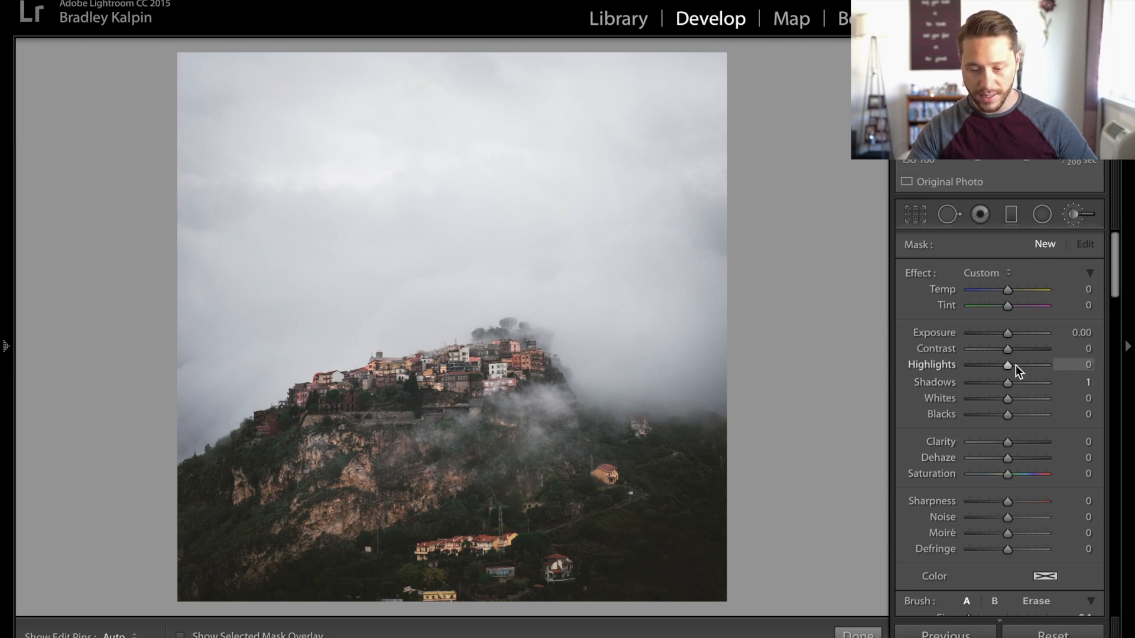
click(1015, 366)
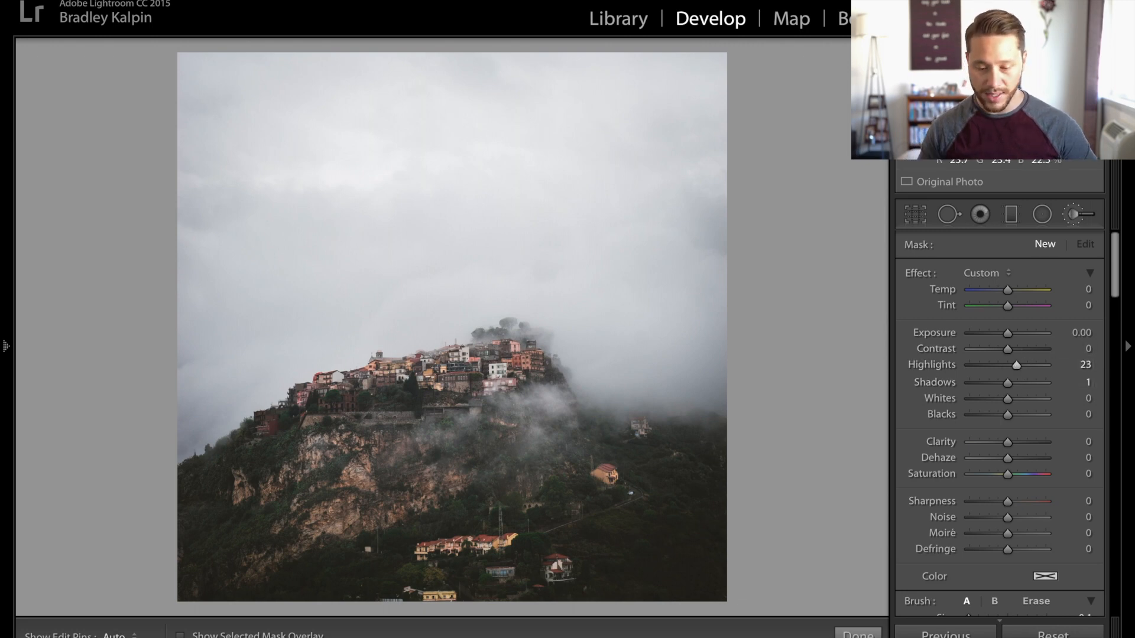
Paint the highlight brush over the rocky cliff face below the village, toggling the edit pins, and finish the mask
key(h)
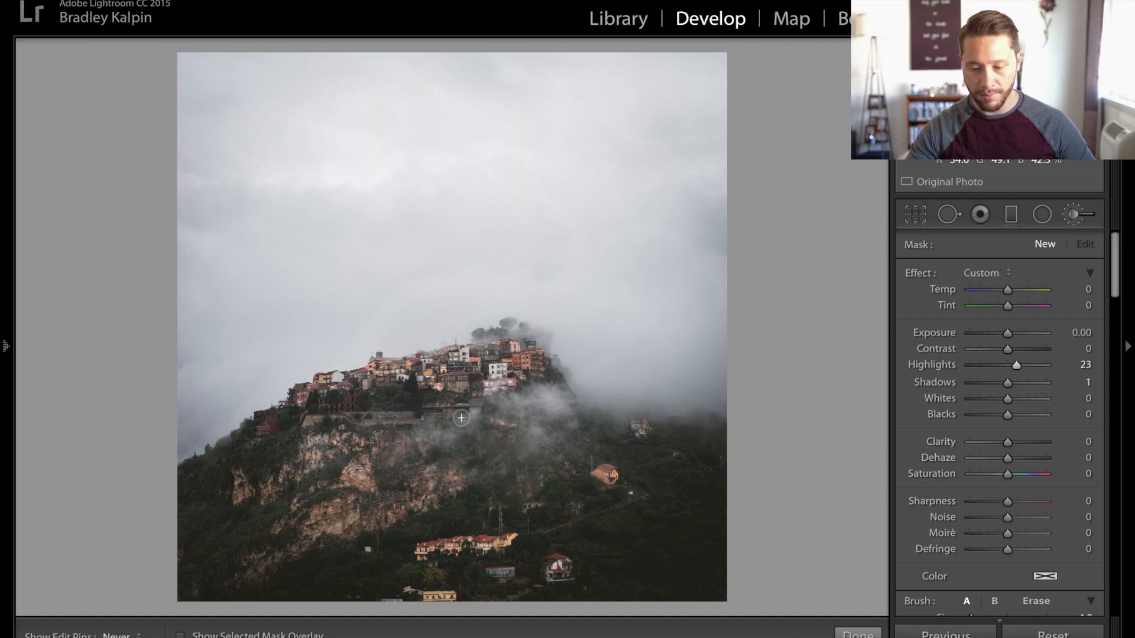
drag(452, 432, 450, 501)
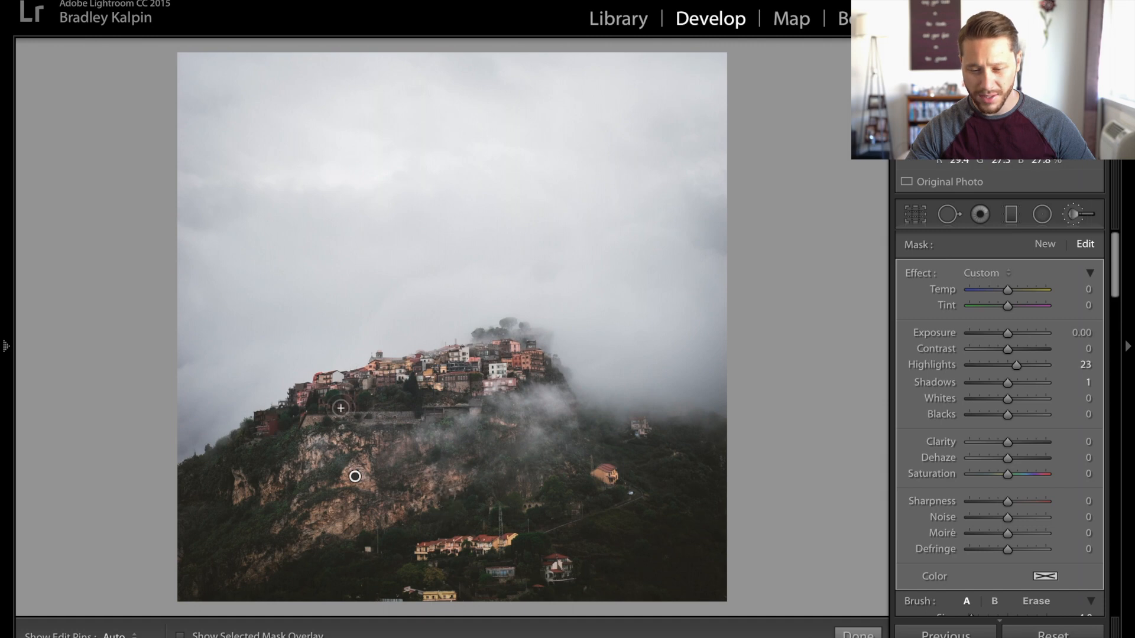
key(h)
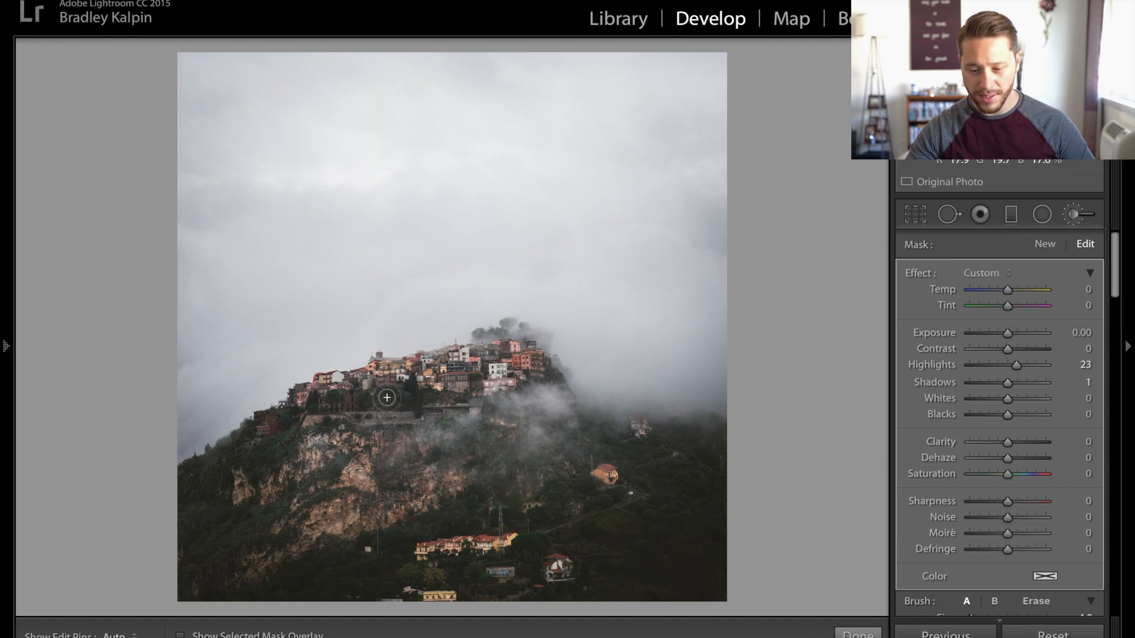
key(h)
key(h)
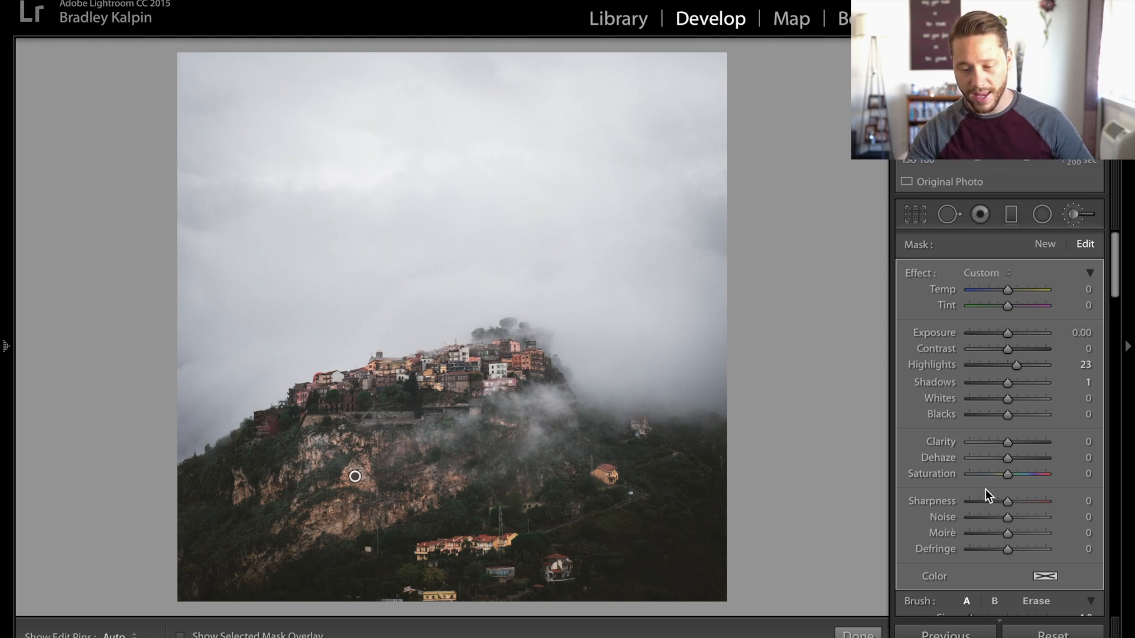
key(Return)
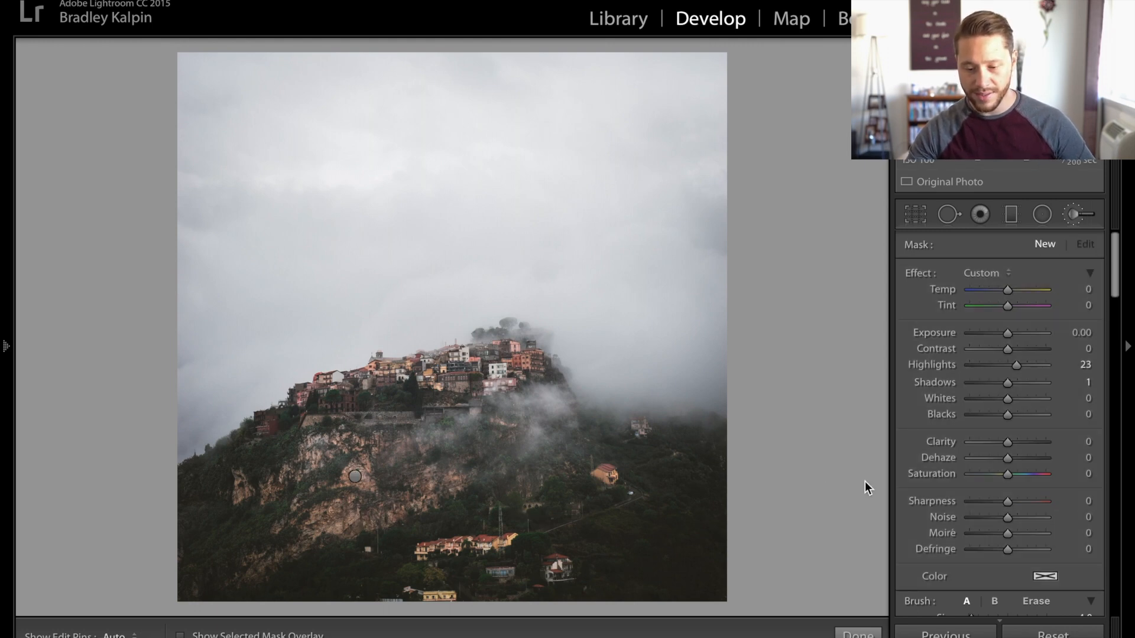
Close the adjustment brush and compare the brushed photo repeatedly with the Before version
key(backslash)
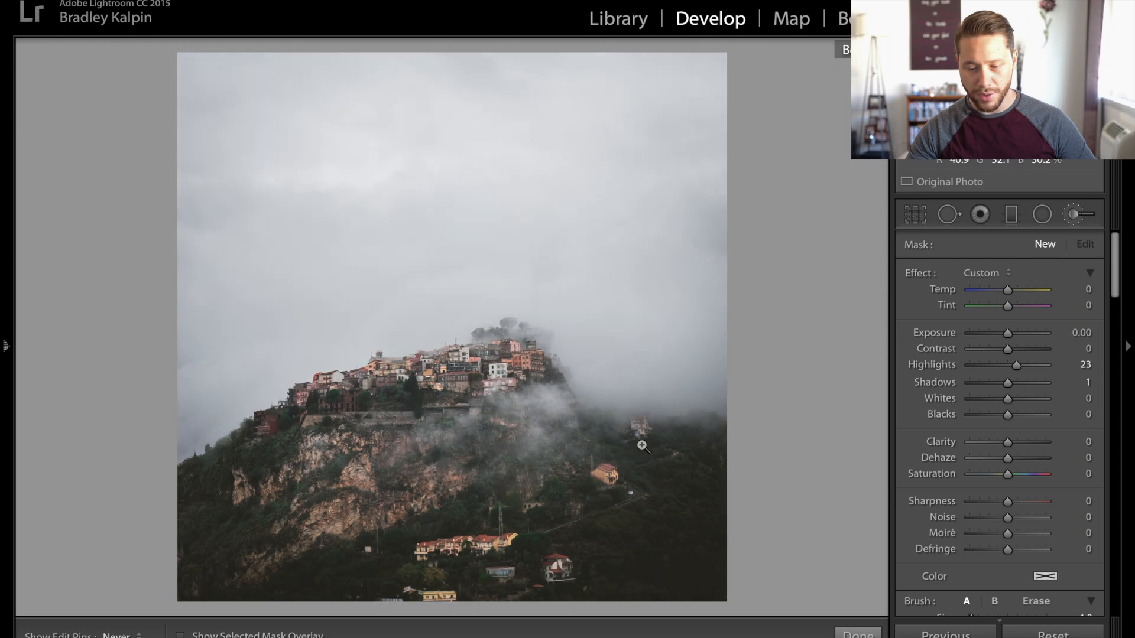
key(backslash)
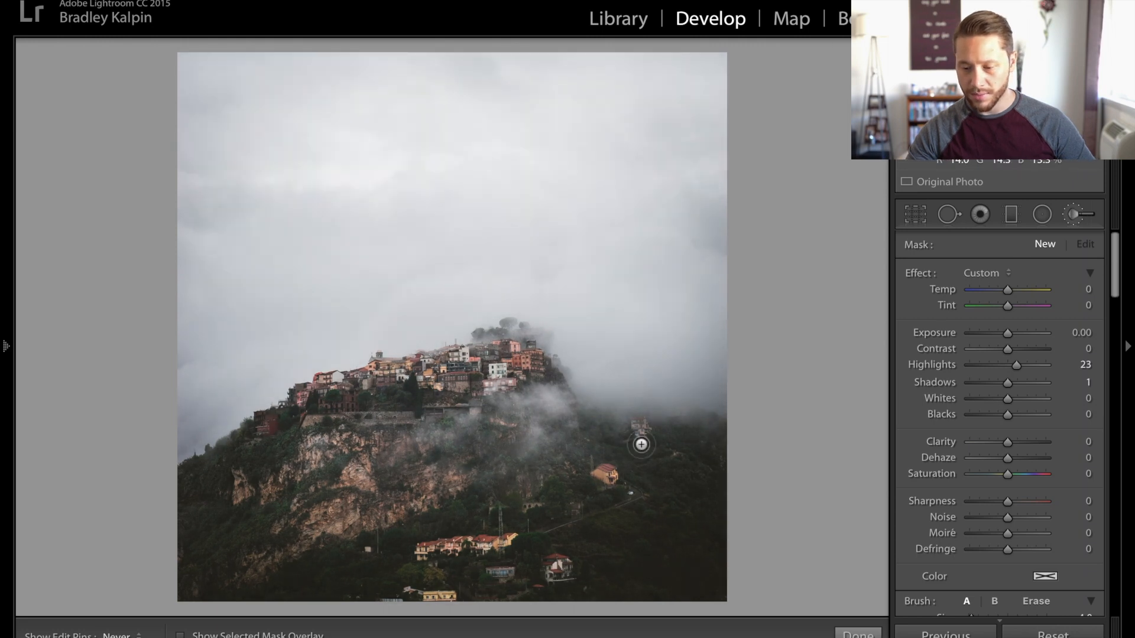
key(k)
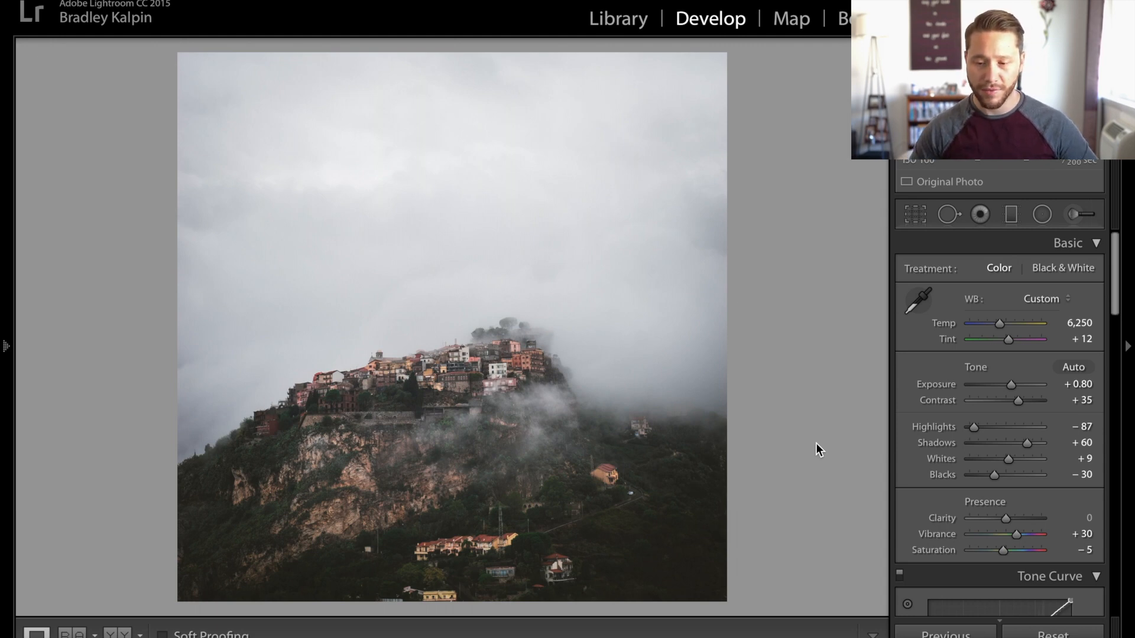
key(backslash)
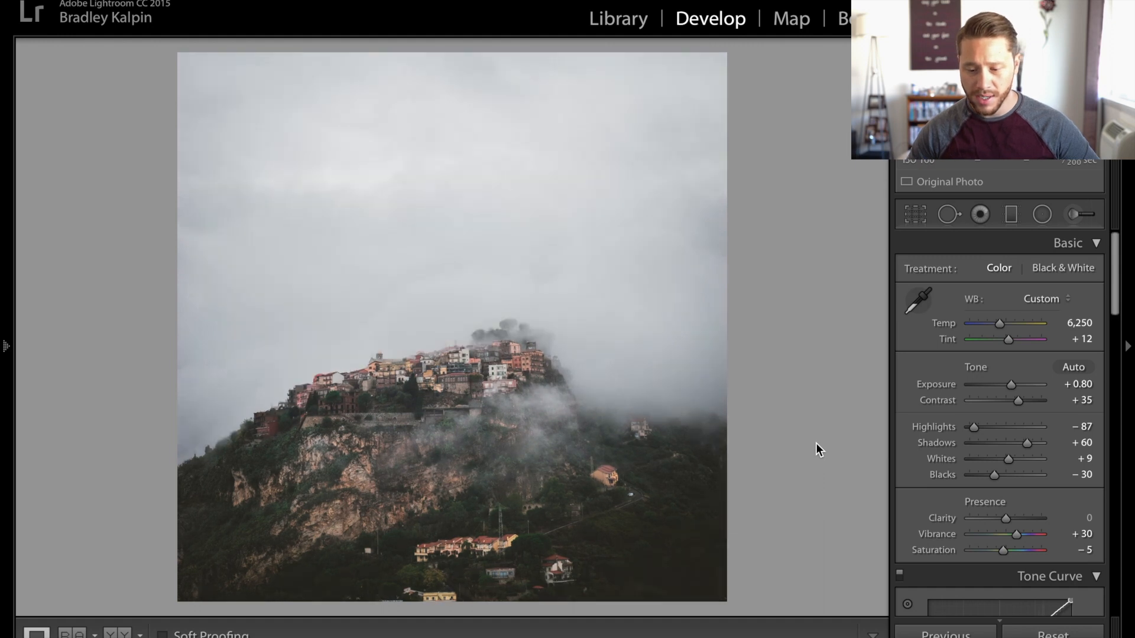
key(backslash)
key(backslash)
key(backslash)
key(backslash)
Lift the RGB tone curve's black point to 0.0 / 11.8 %, compare with Before, and move the midtone point to 51.4 / 50.6 %
scroll(1005, 437, down, 5)
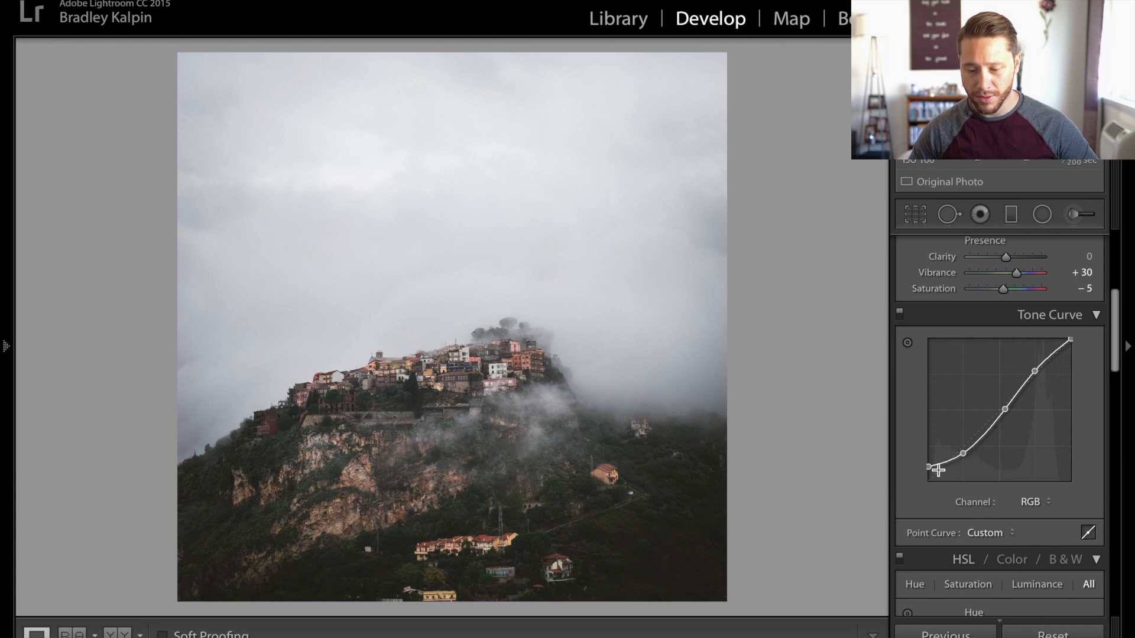
mouse_move(931, 467)
mouse_down()
mouse_move(972, 443)
mouse_move(926, 464)
mouse_up()
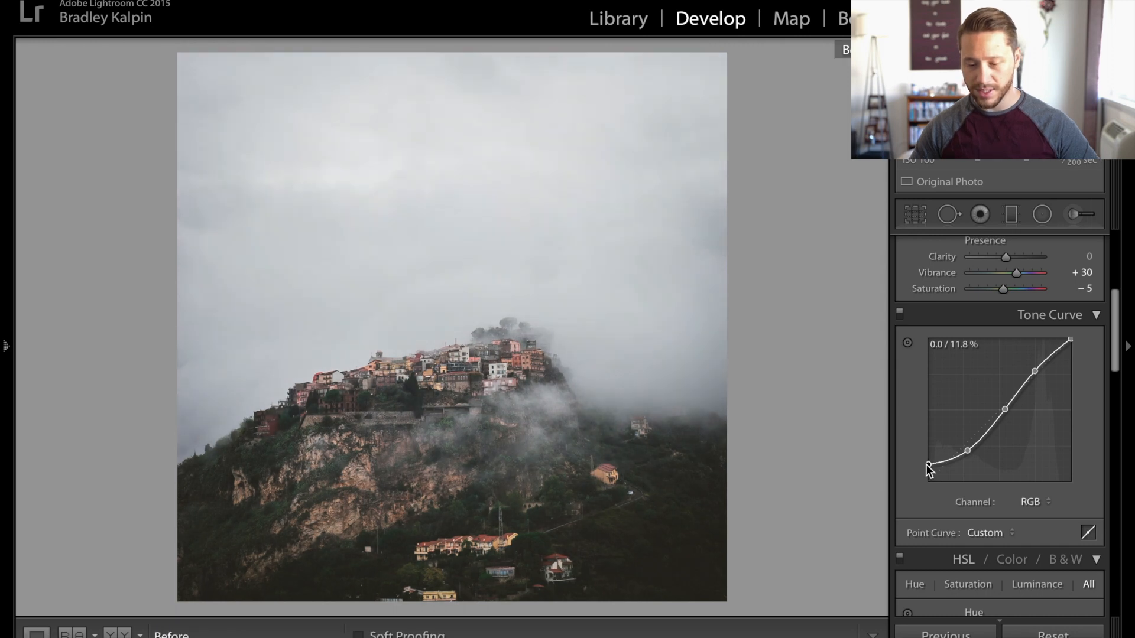
key(backslash)
key(backslash)
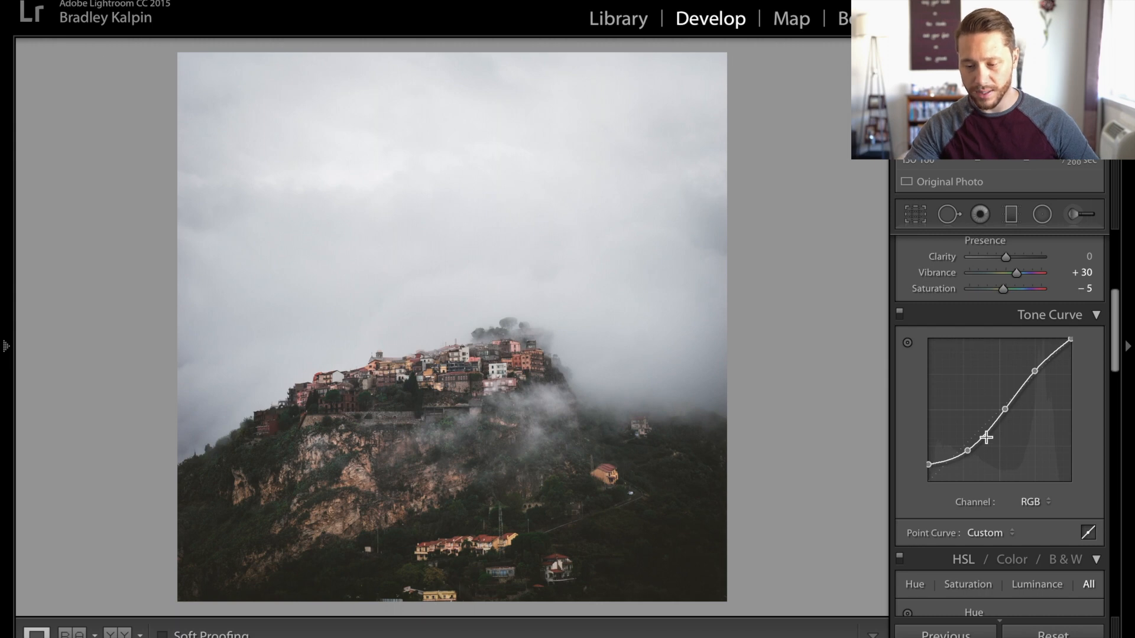
drag(1003, 407, 1000, 408)
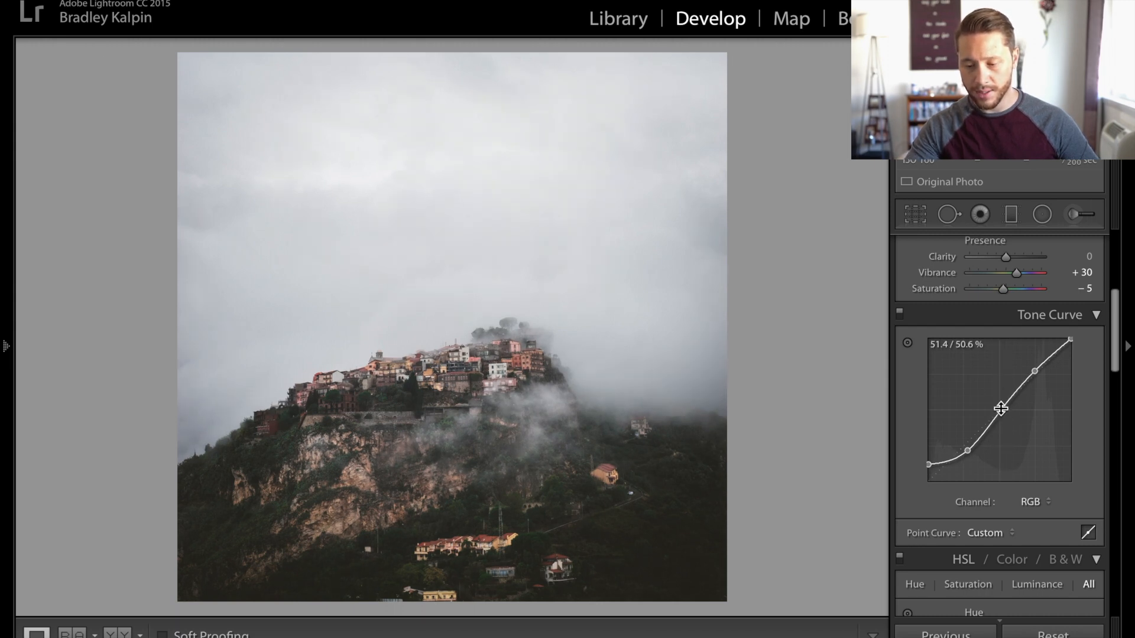